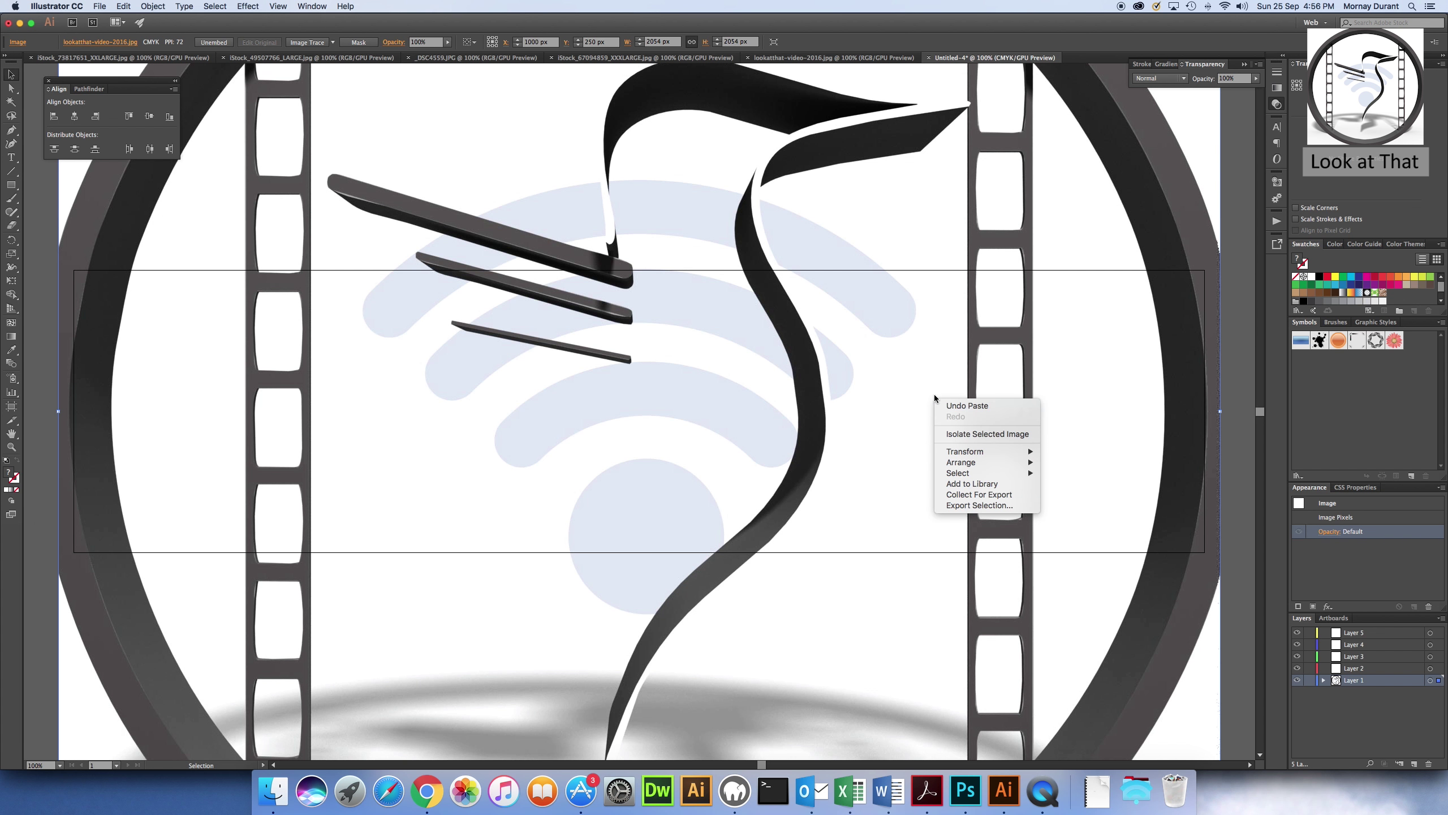
Scale the pasted logo image uniformly to 10%, then place it at the artboard's left end and enlarge it to the artboard's height.
mouse_move(977, 454)
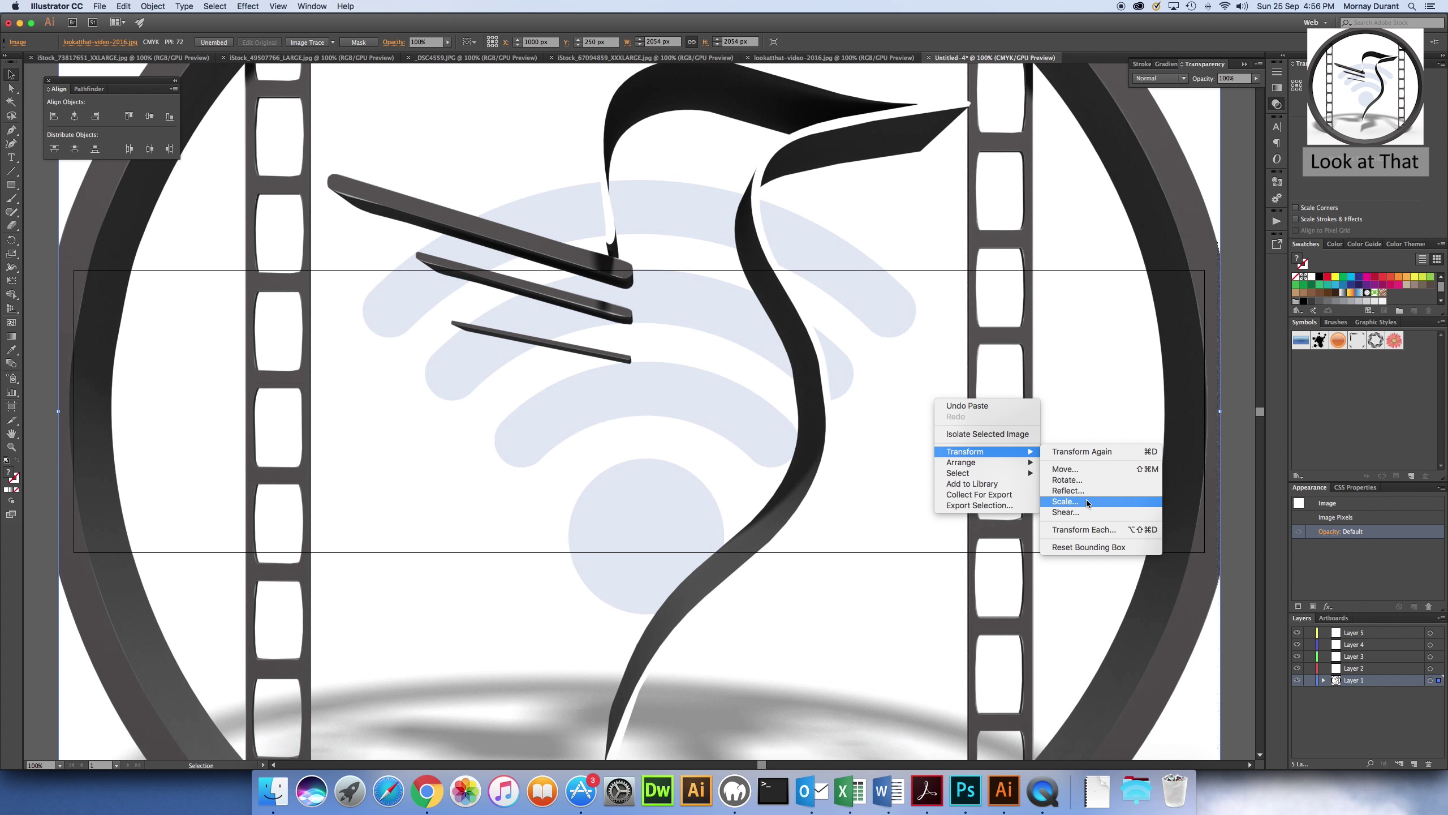
click(1065, 501)
click(765, 500)
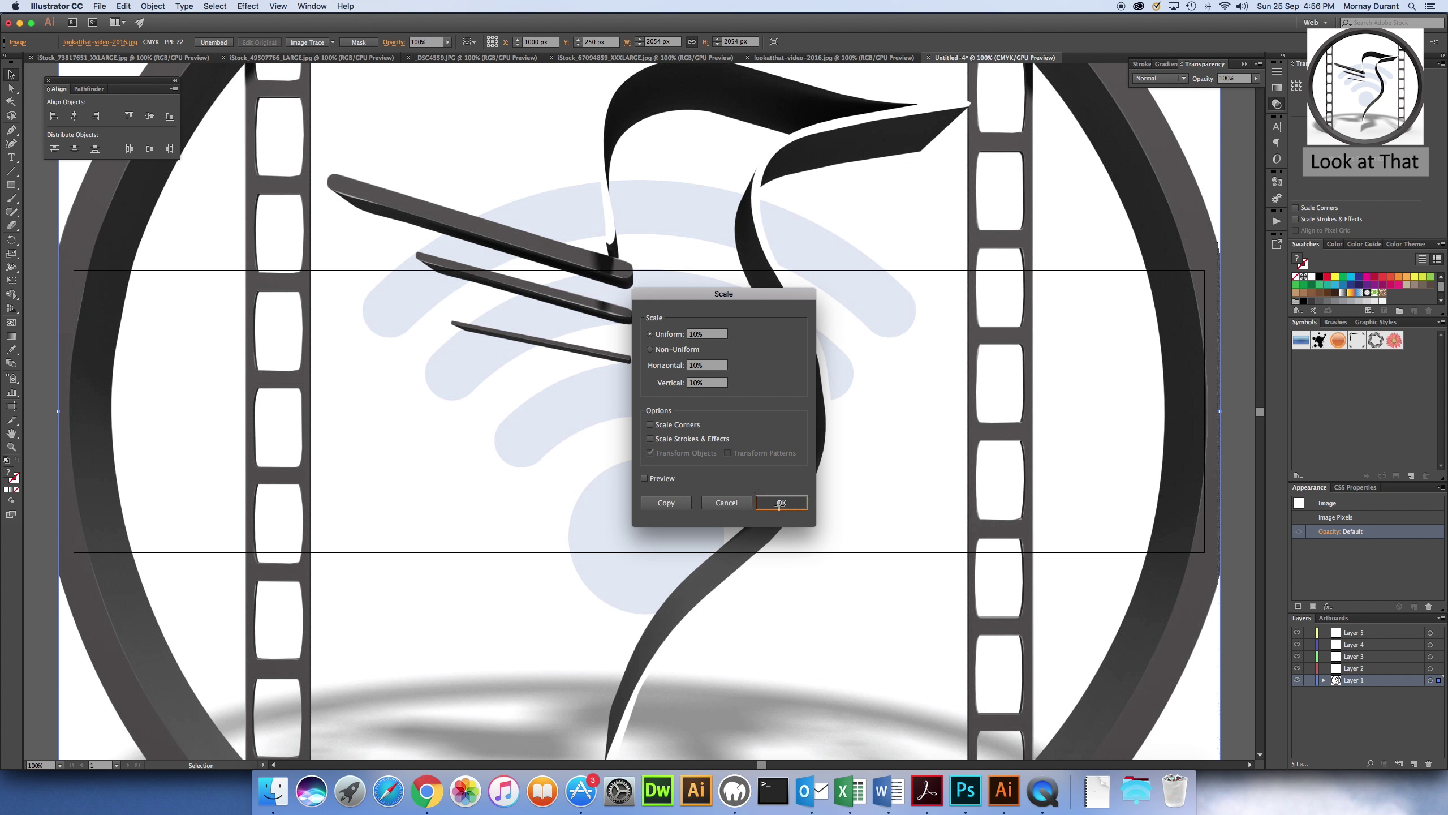
drag(644, 419, 137, 333)
drag(190, 385, 362, 552)
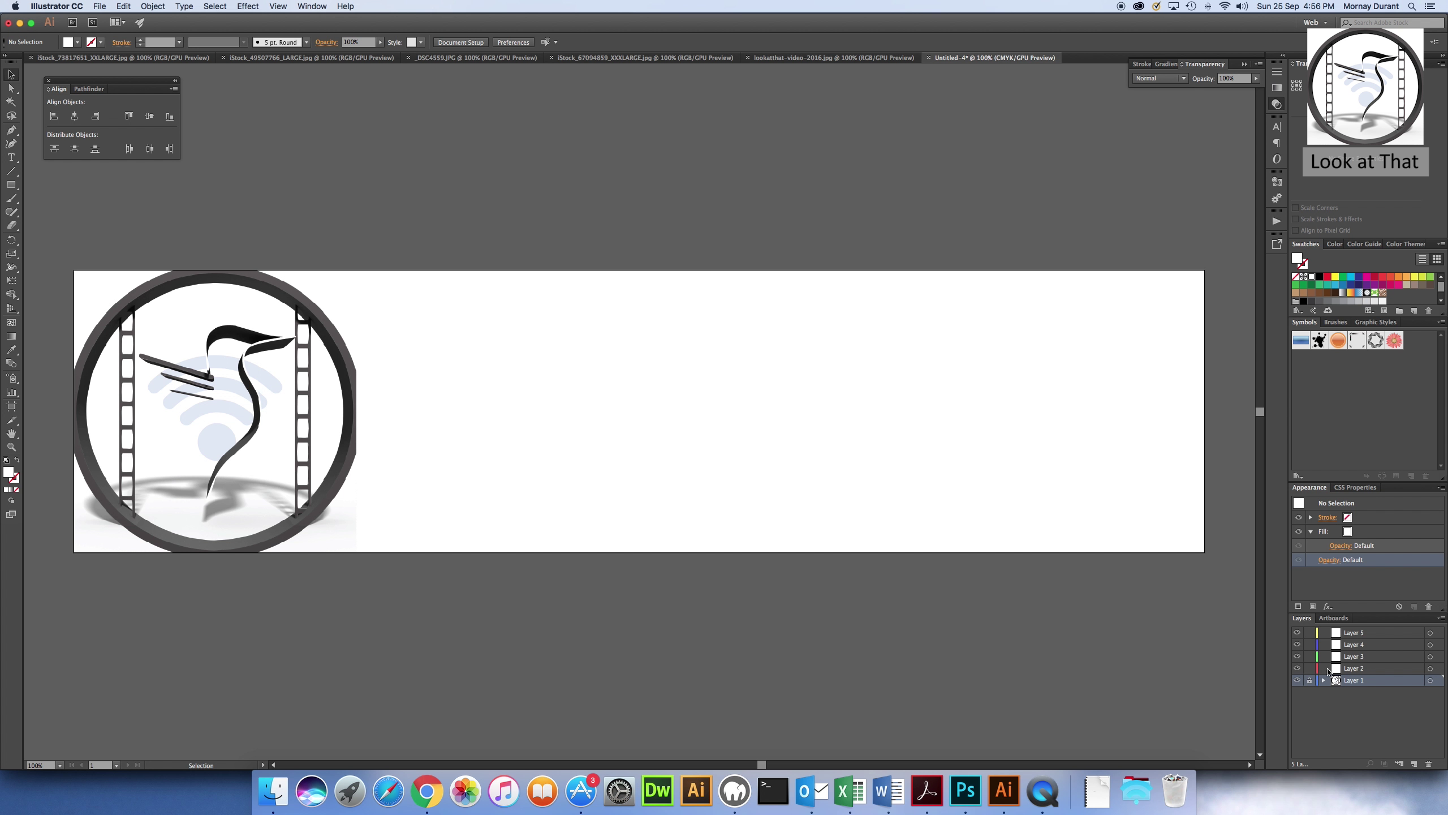
Copy the costumed man photo from iStock_73817651_XXLARGE.jpg and paste it onto Layer 2 of the Untitled-4 document.
click(1379, 672)
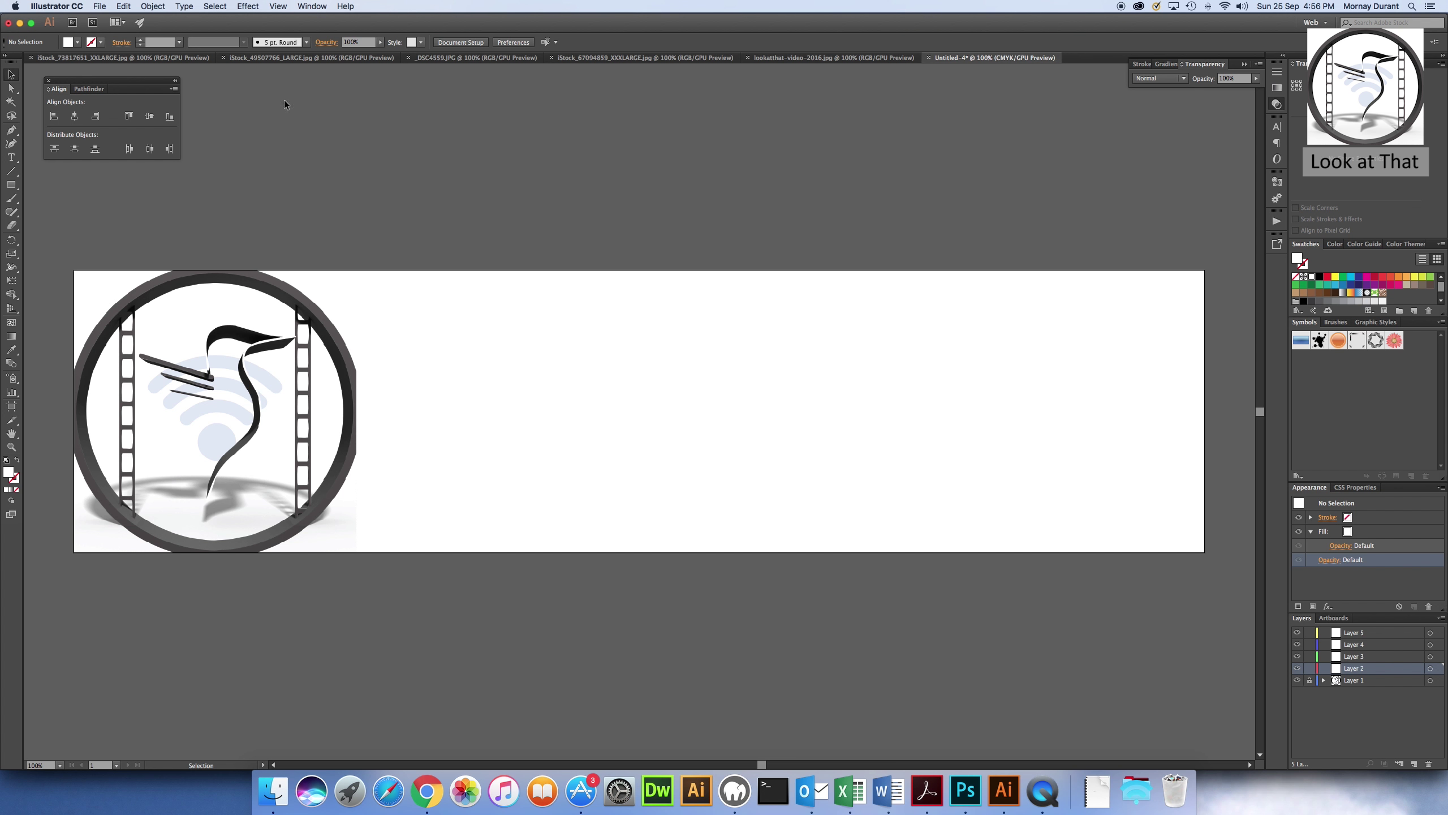
click(78, 57)
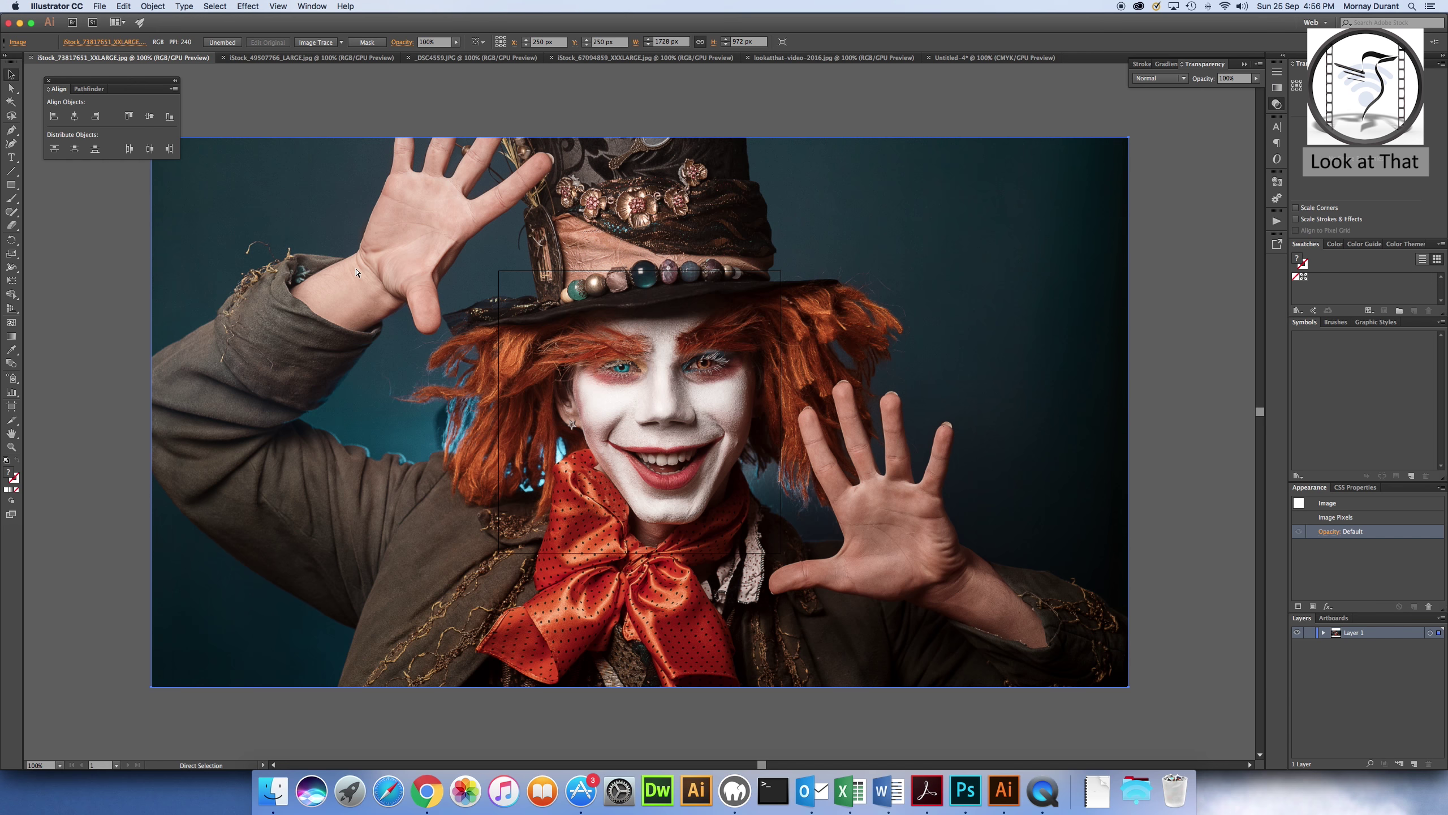
click(941, 58)
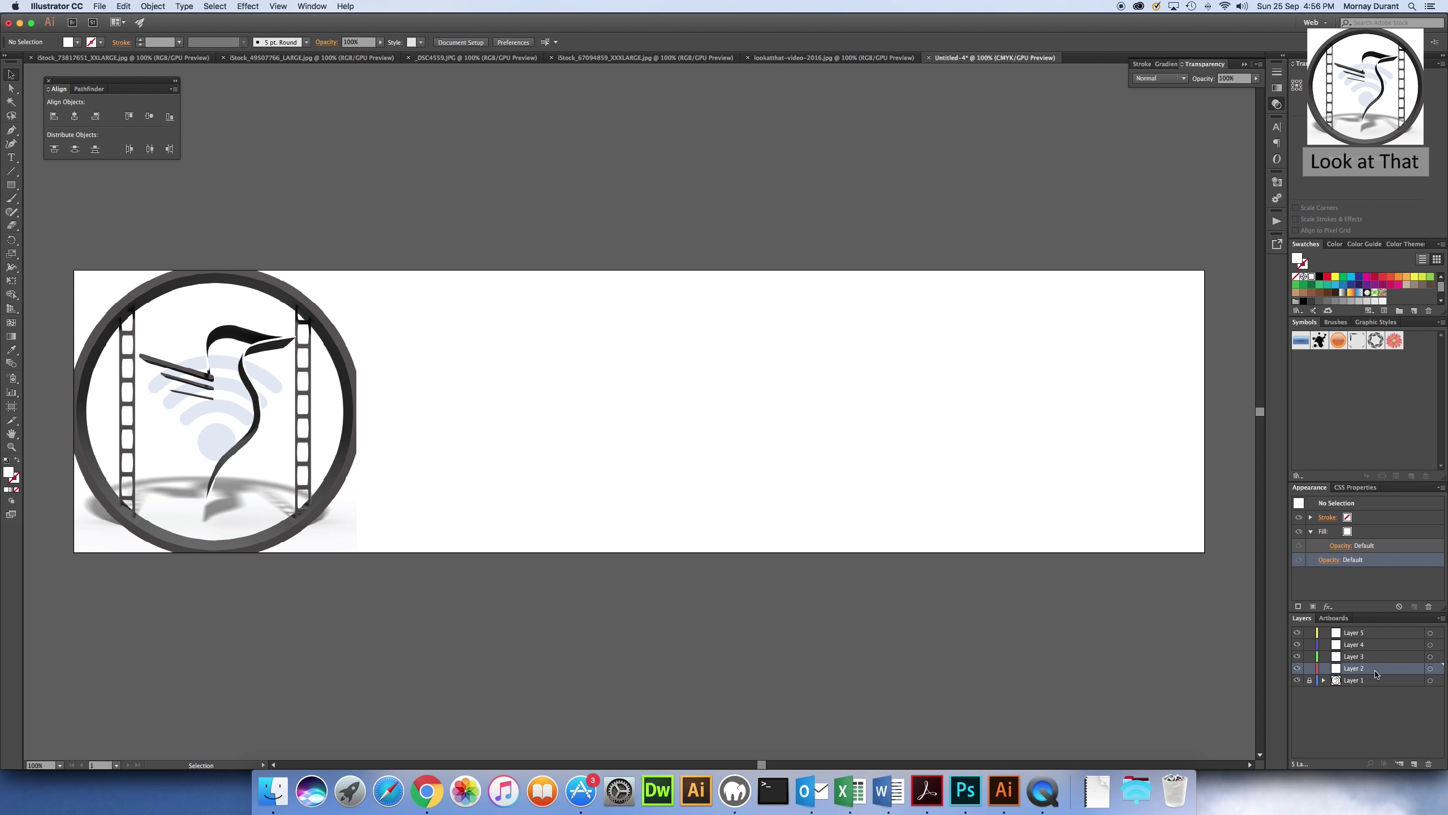
key(super+v)
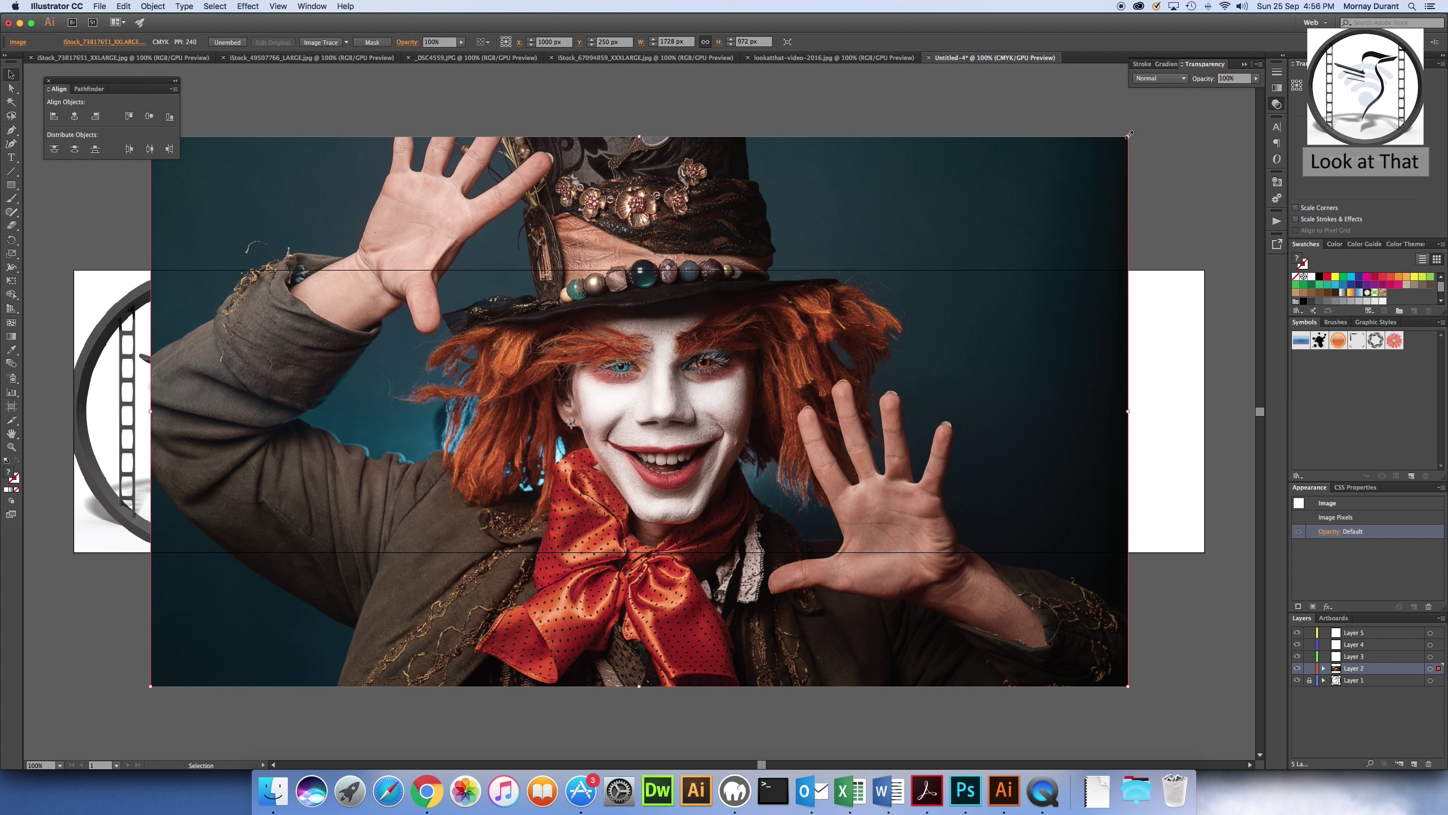
Shrink the costumed man photo to about 546 x 307 px and place it just right of the logo.
drag(1129, 136, 762, 440)
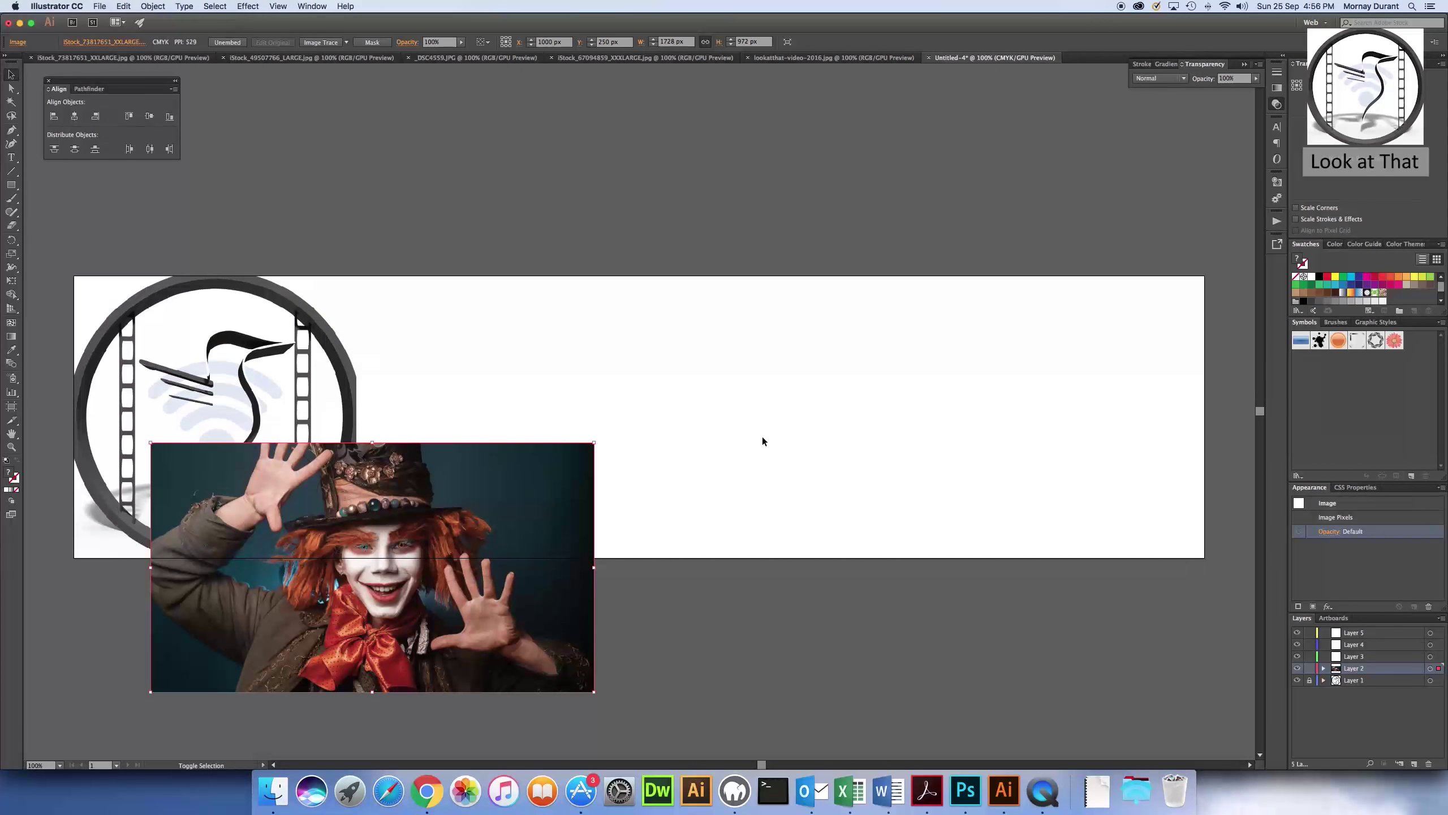
drag(150, 692, 226, 650)
drag(314, 602, 467, 485)
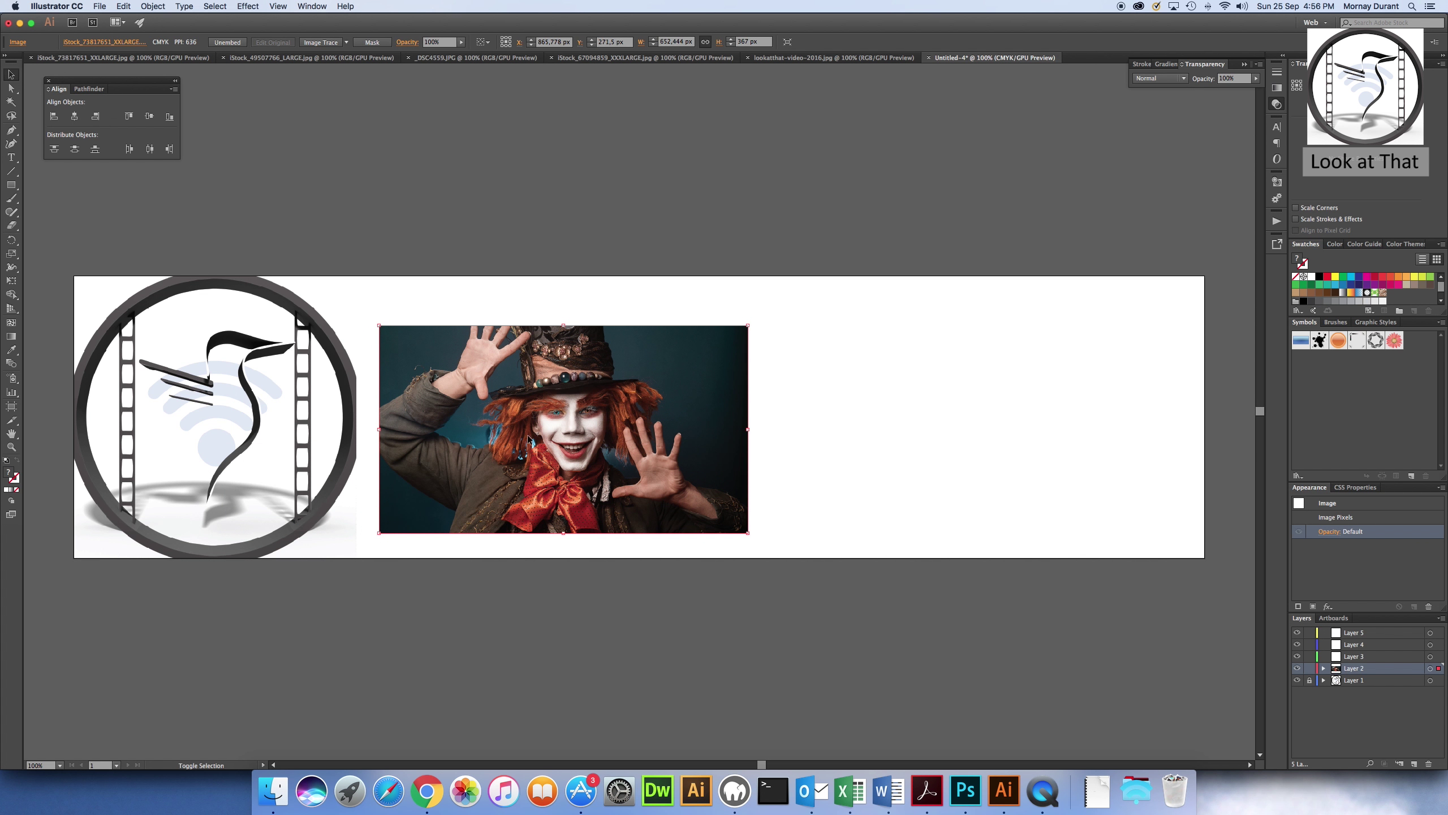
drag(750, 323, 688, 360)
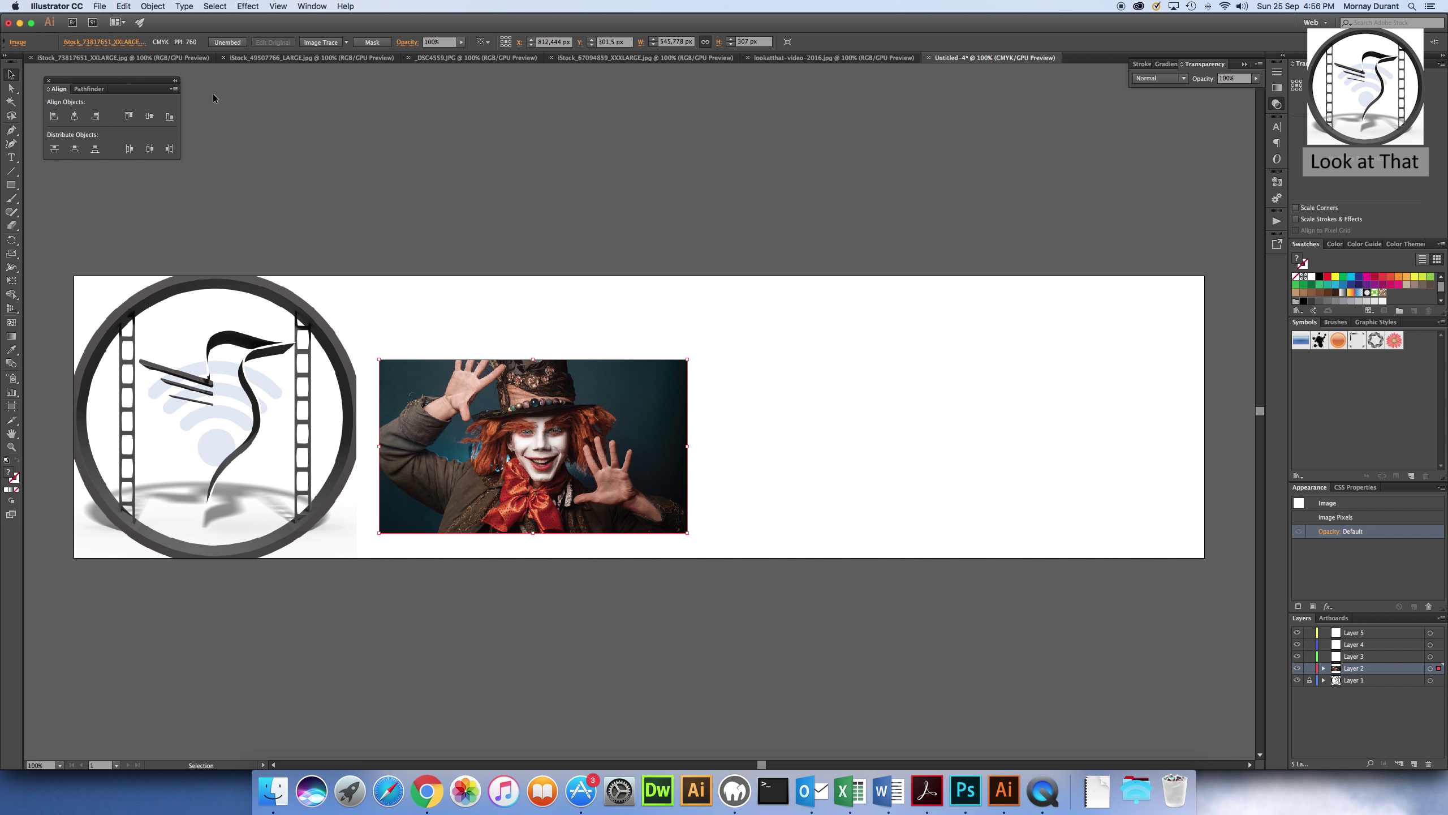
Copy the drone photo from iStock_49507766_LARGE.jpg and paste it onto Layer 3 of the Untitled-4 document.
click(260, 59)
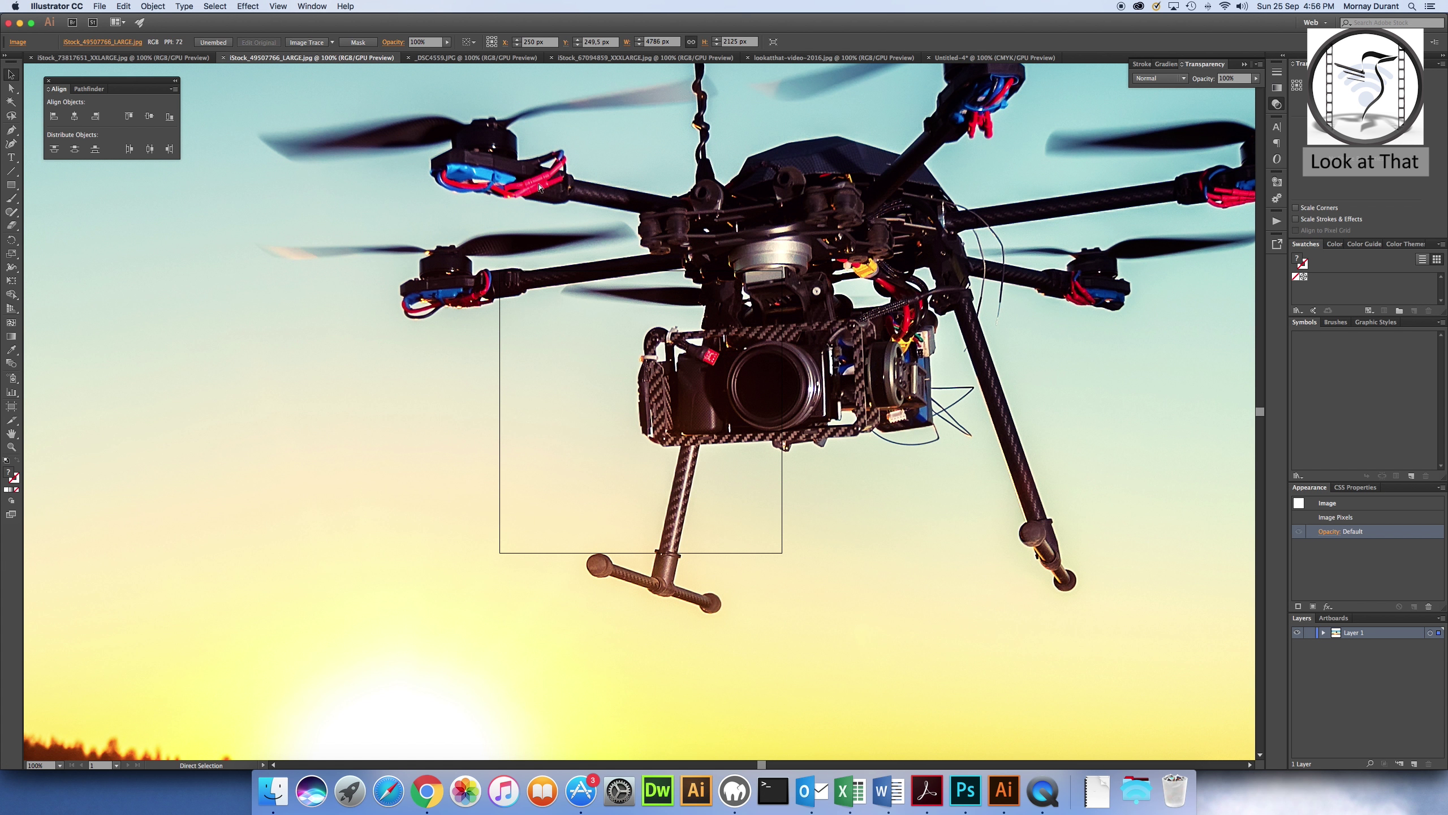
key(v)
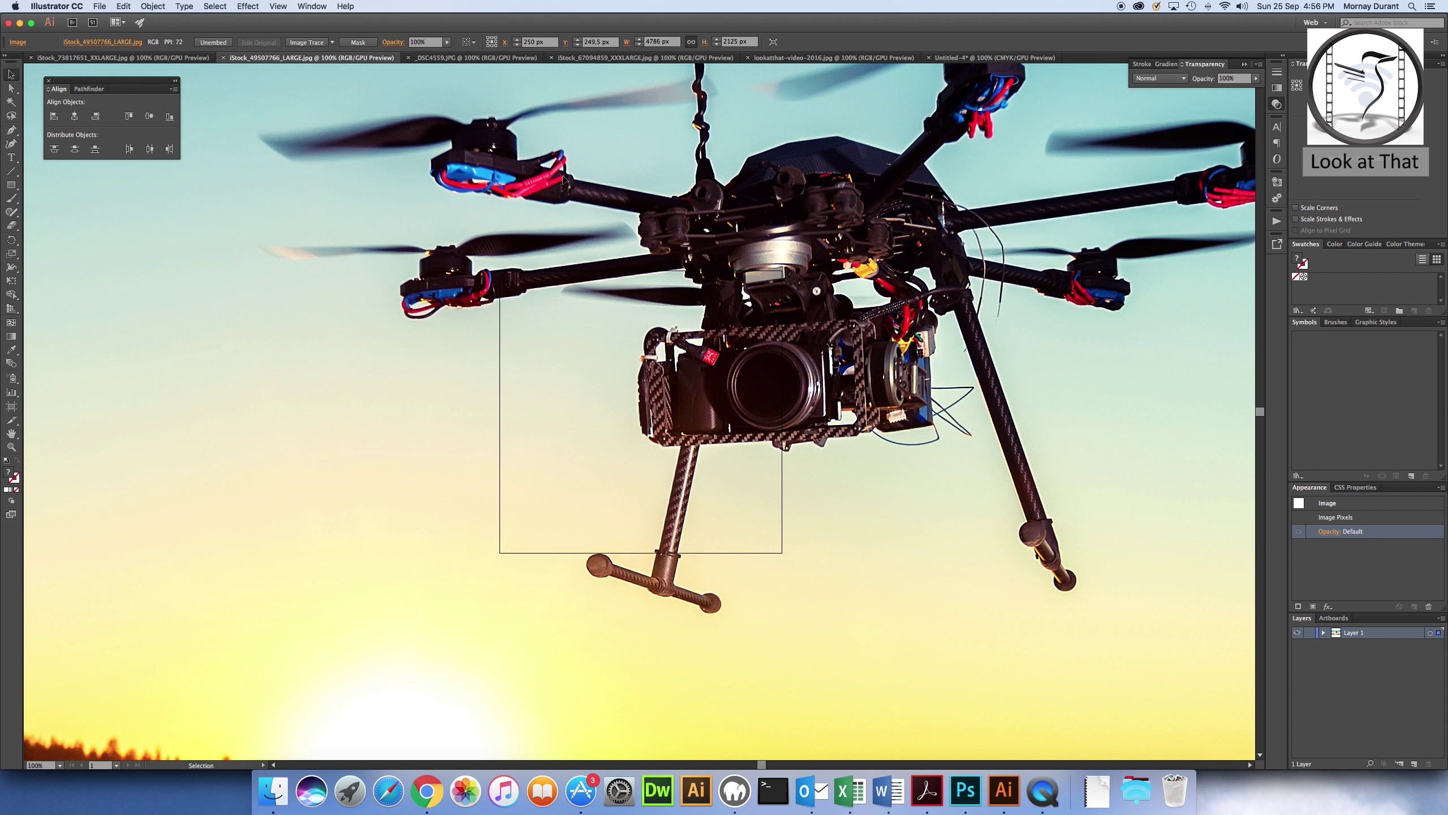
click(995, 58)
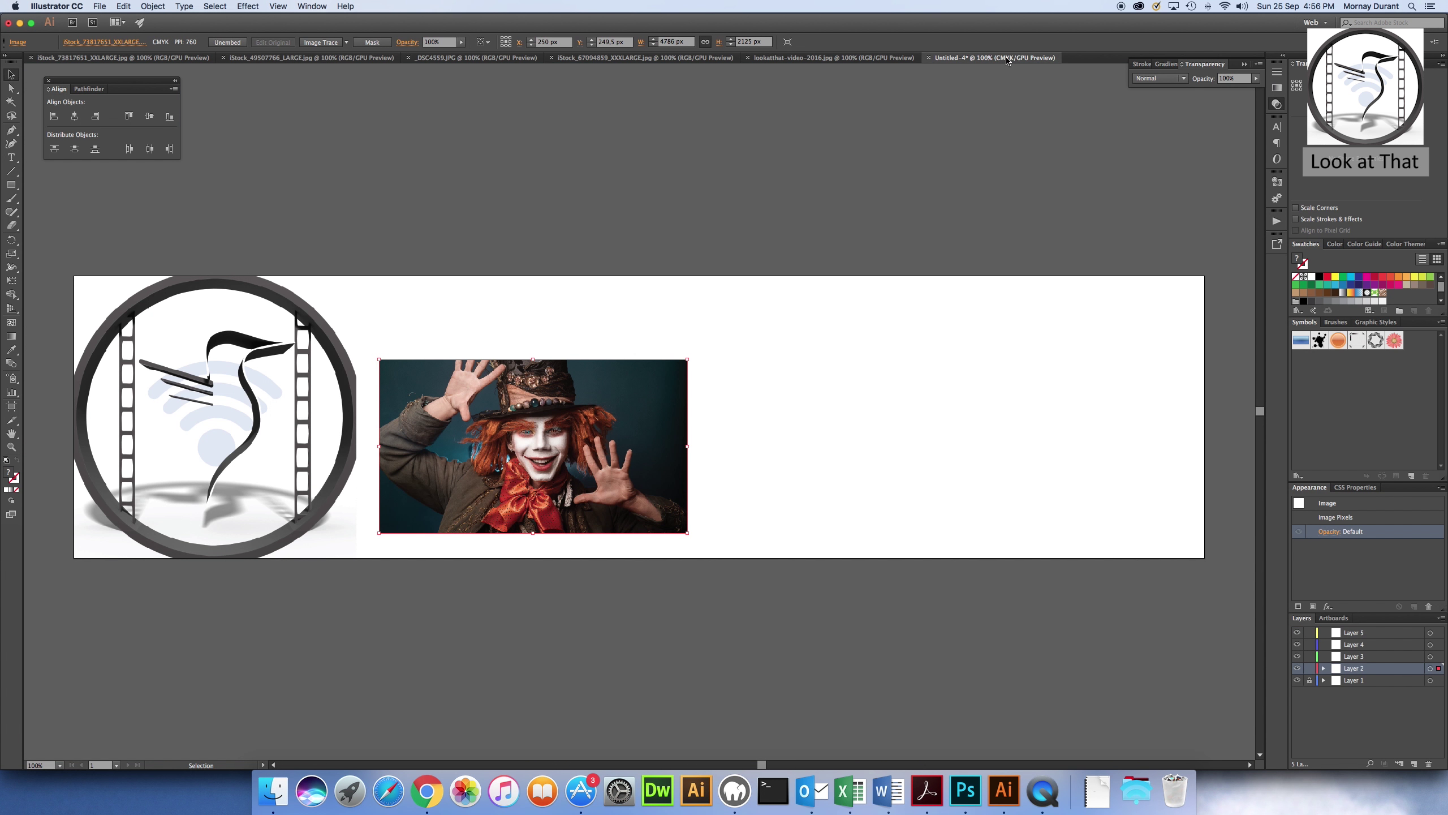
click(1360, 657)
key(cmd+v)
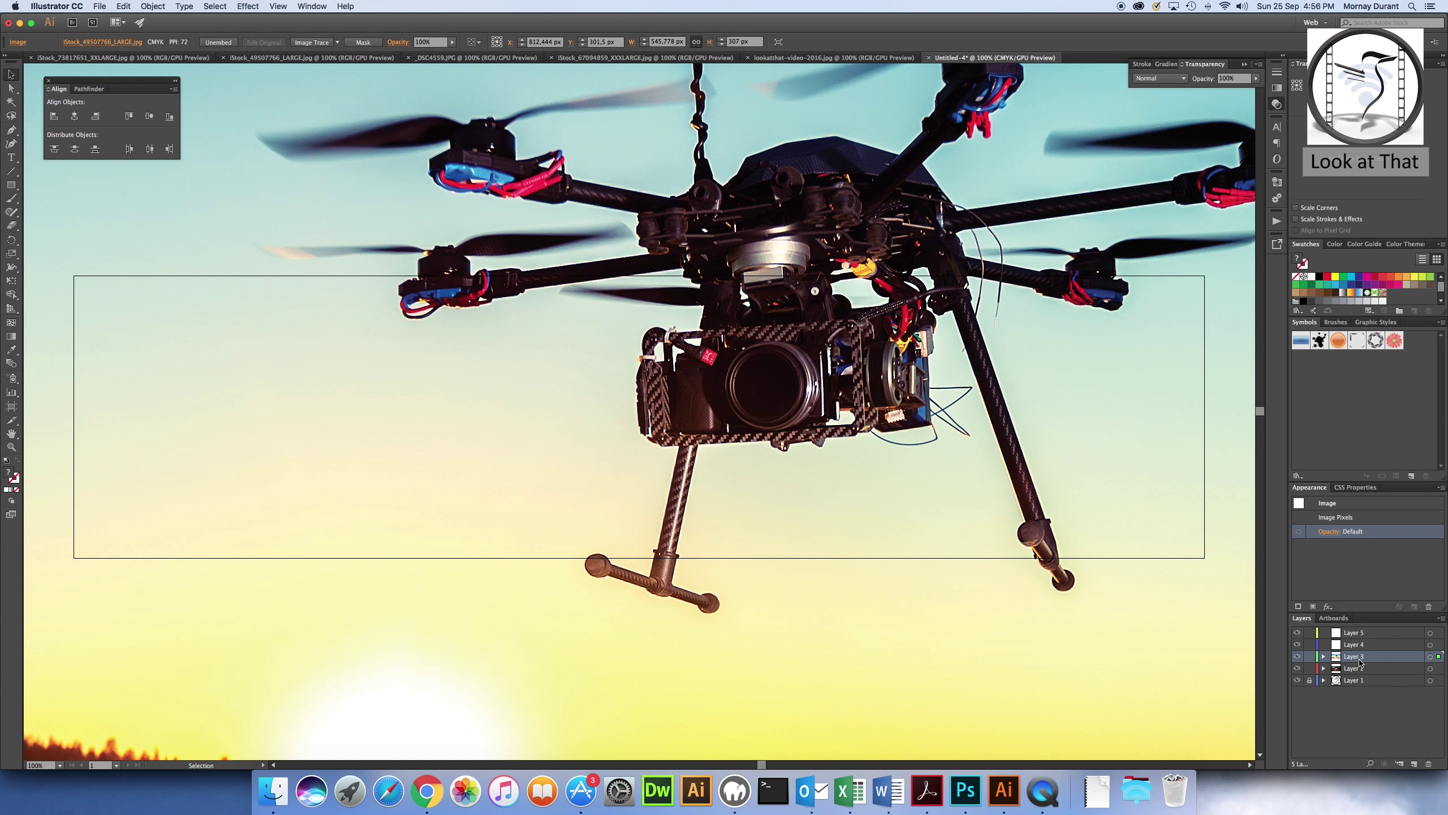
Scale the drone photo uniformly to 10% and move it over the right part of the costumed man photo.
right_click(1076, 522)
mouse_move(1100, 577)
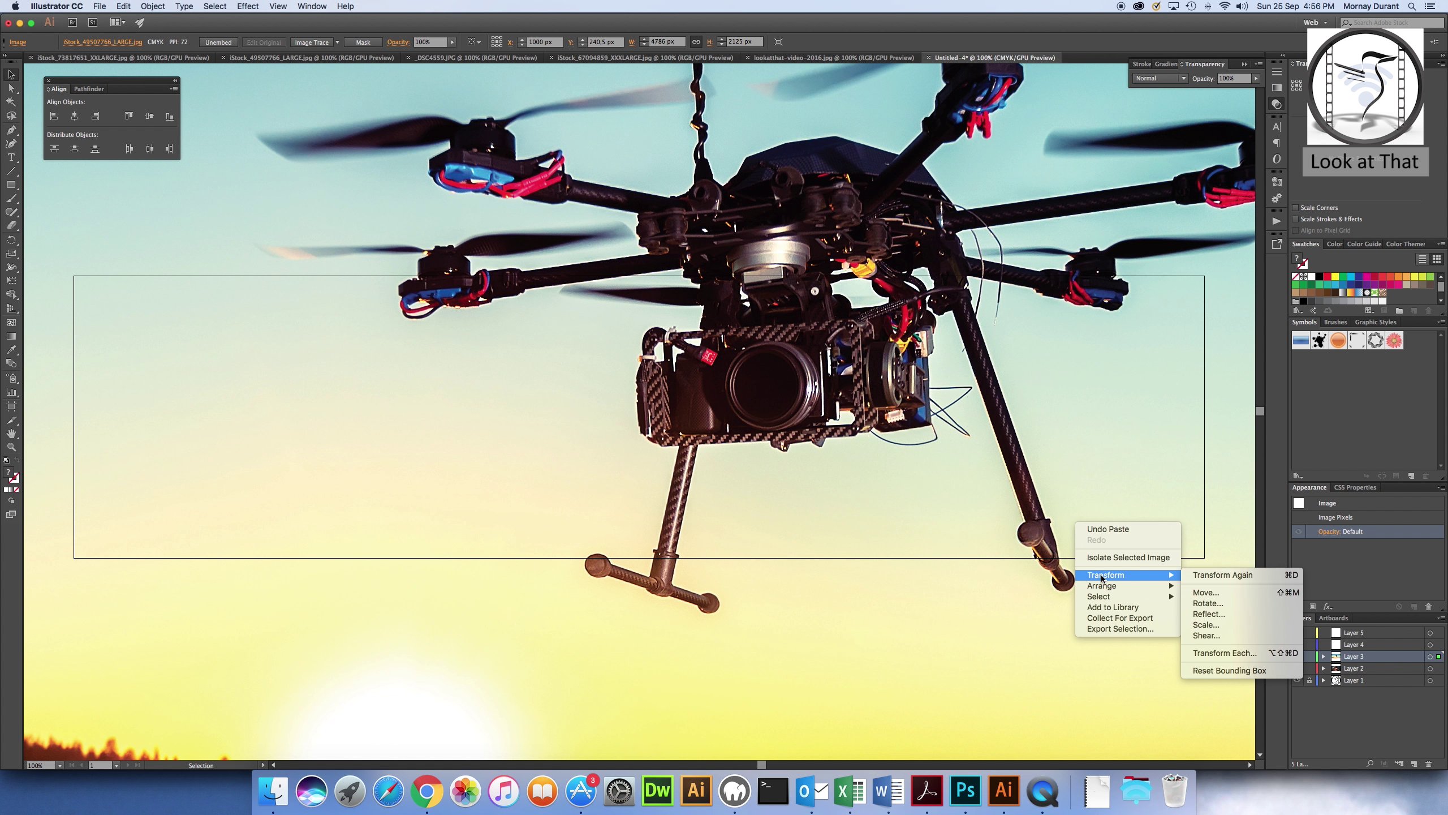
click(1236, 627)
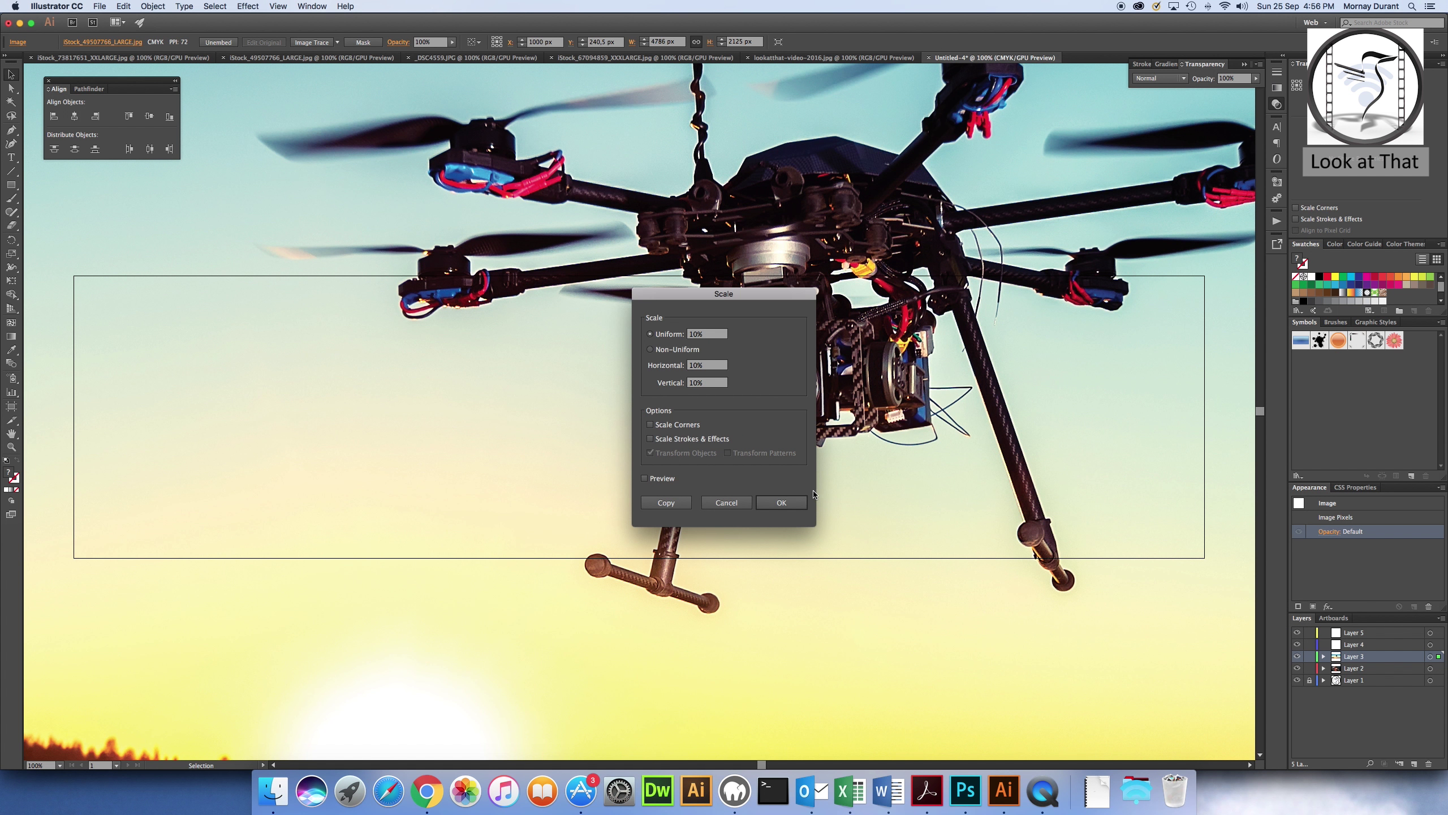
click(783, 502)
drag(639, 416, 702, 433)
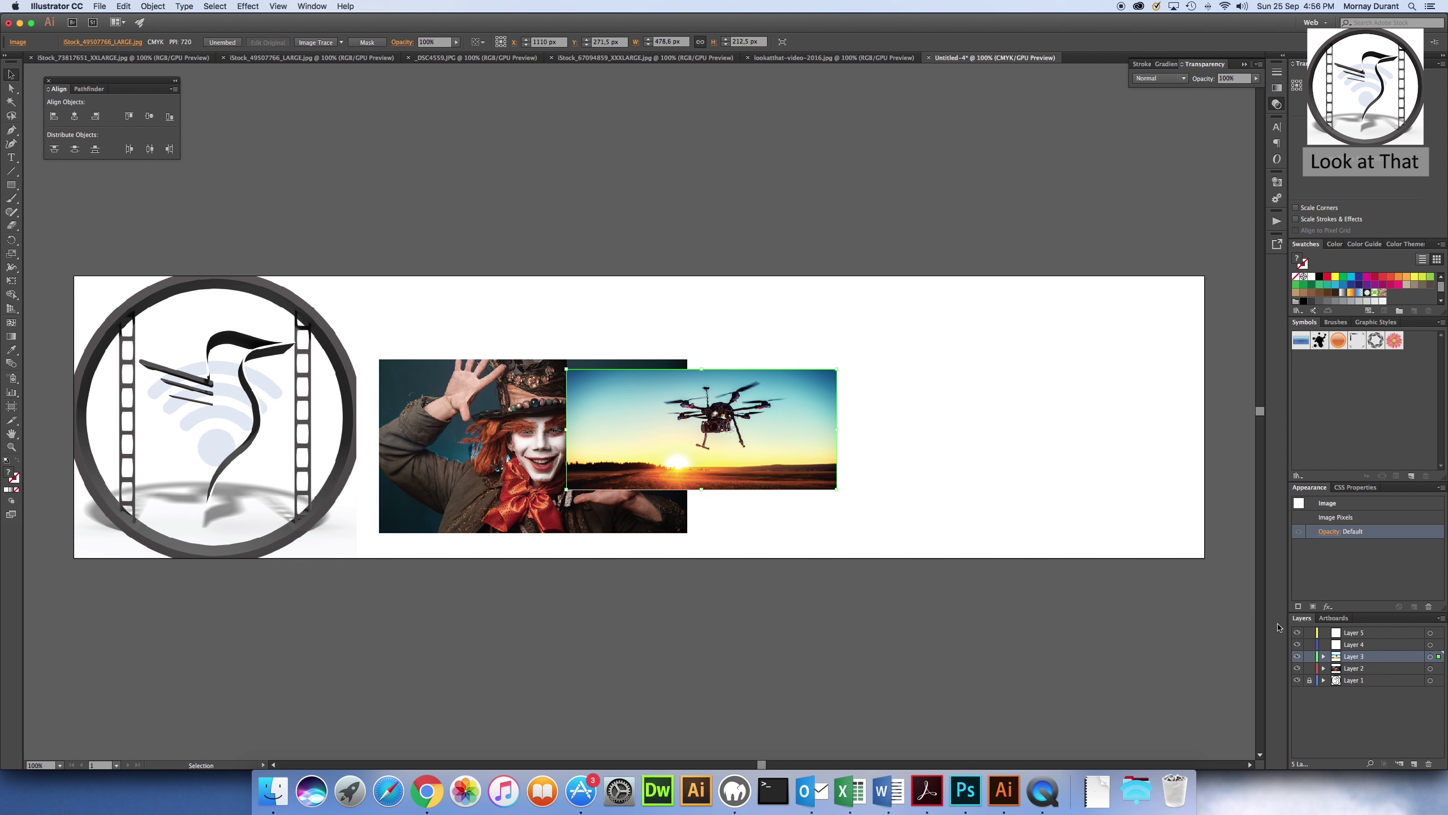
Copy the factory worker photo from _DSC4559.JPG and paste it onto Layer 4 of the Untitled-4 document.
click(501, 58)
click(1004, 58)
click(1365, 645)
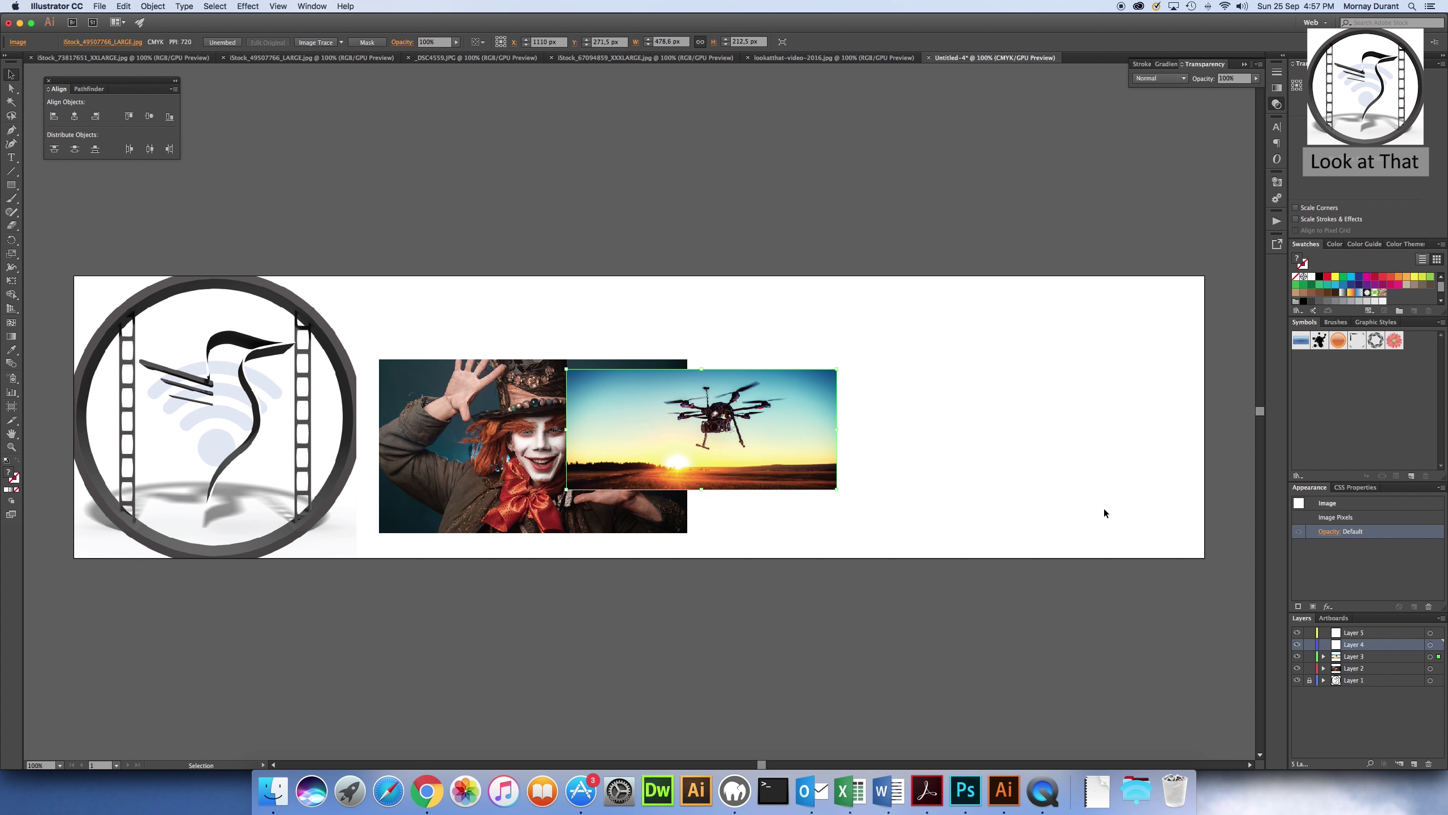
key(cmd+v)
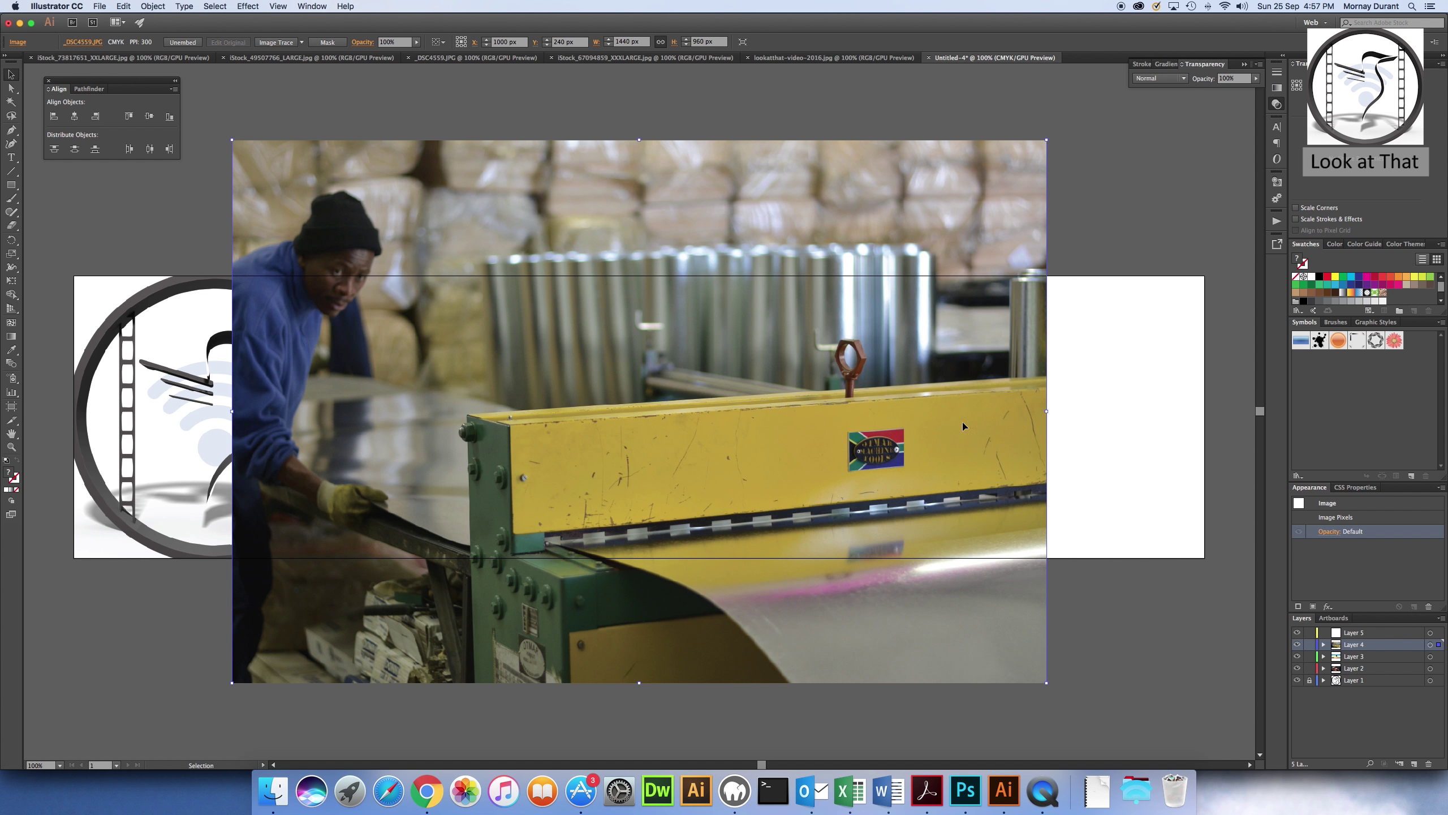
Shrink the factory worker photo to about 536 x 357 px and place it over the right edge of the drone photo.
drag(1046, 138, 937, 212)
drag(227, 681, 634, 461)
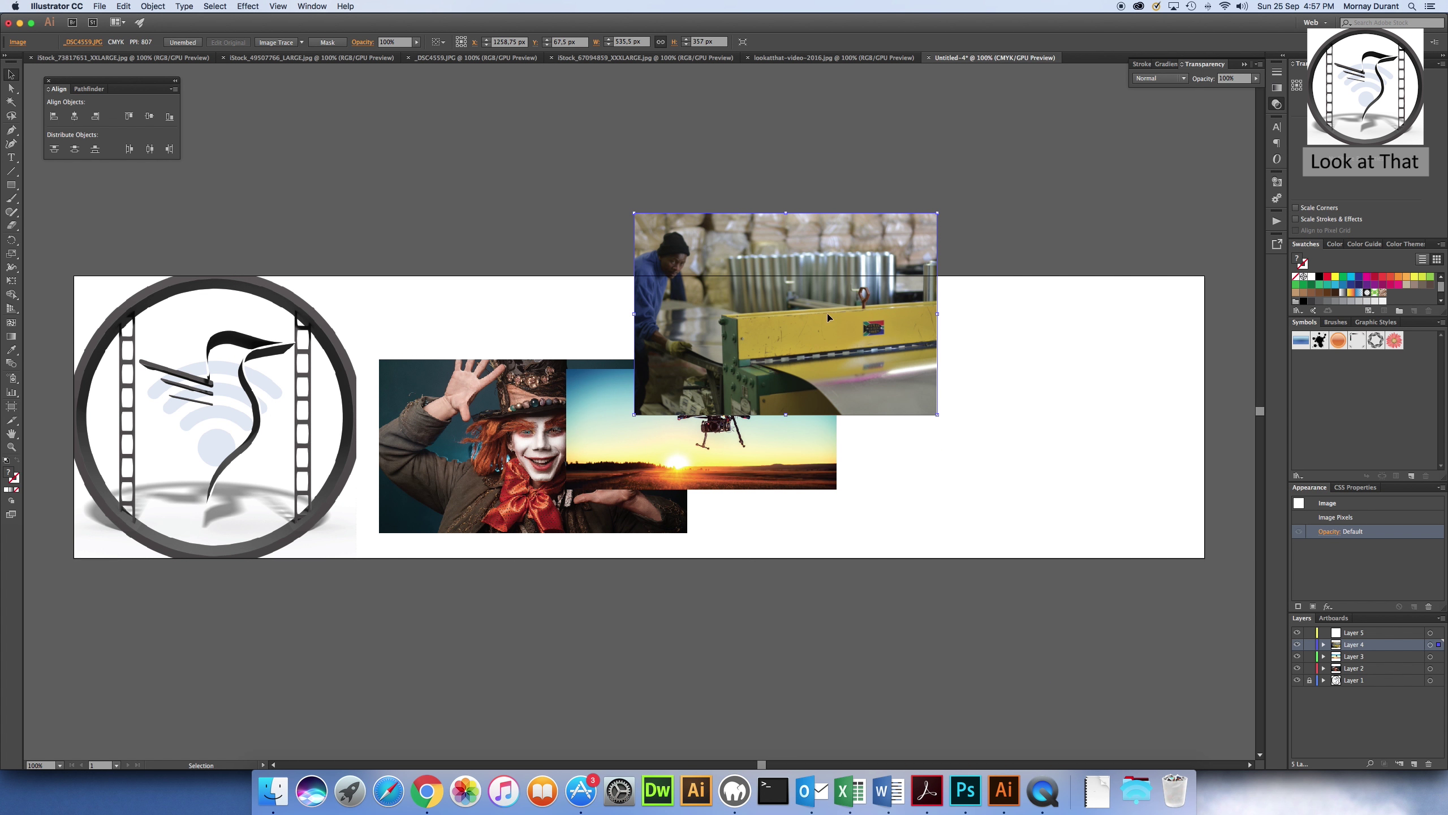
drag(815, 296, 938, 399)
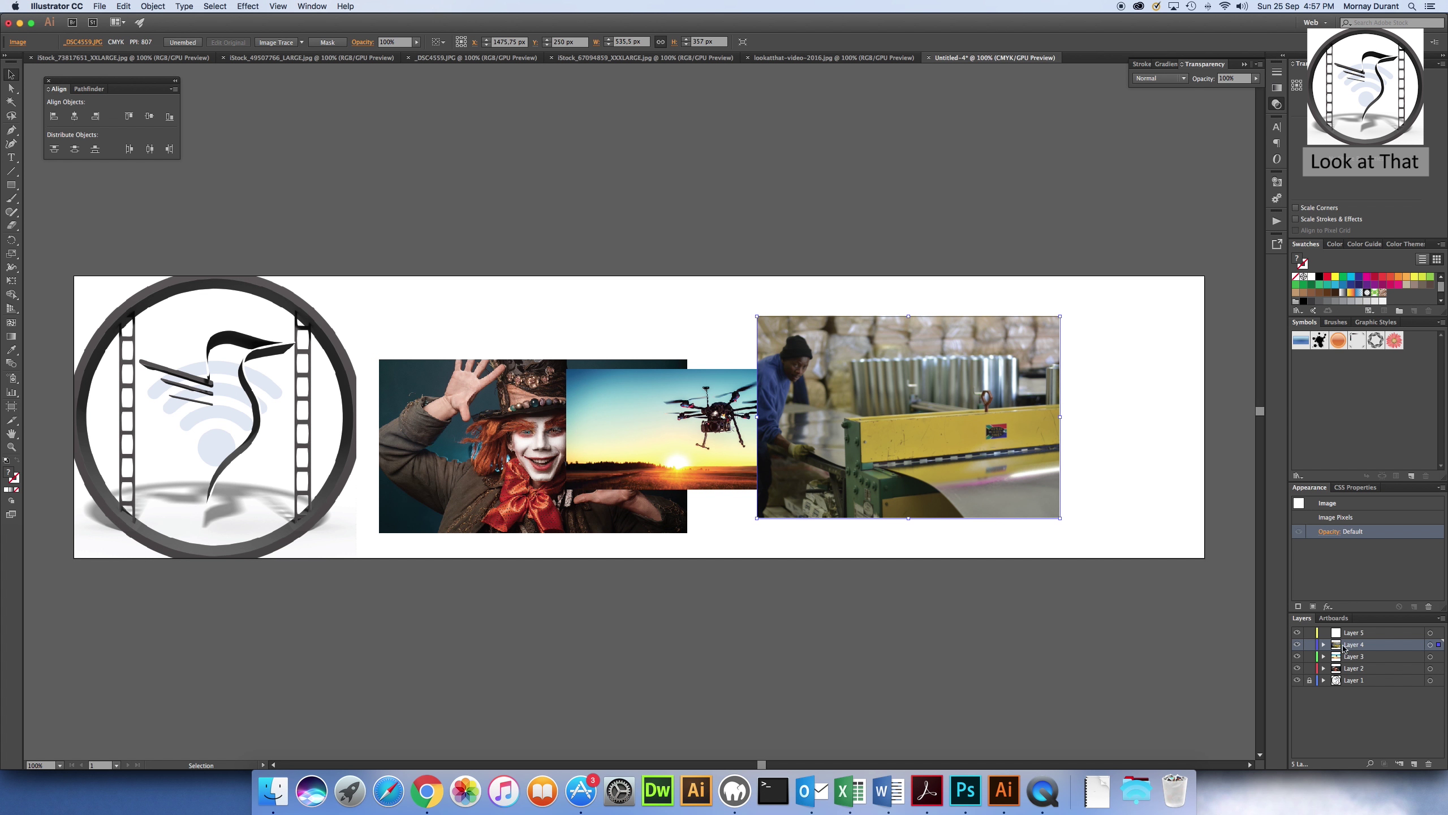
Lock Layers 2 to 4 and paste the filmstrip image from iStock_67094859_XXXLARGE.jpg onto Layer 5.
drag(1310, 644, 1309, 668)
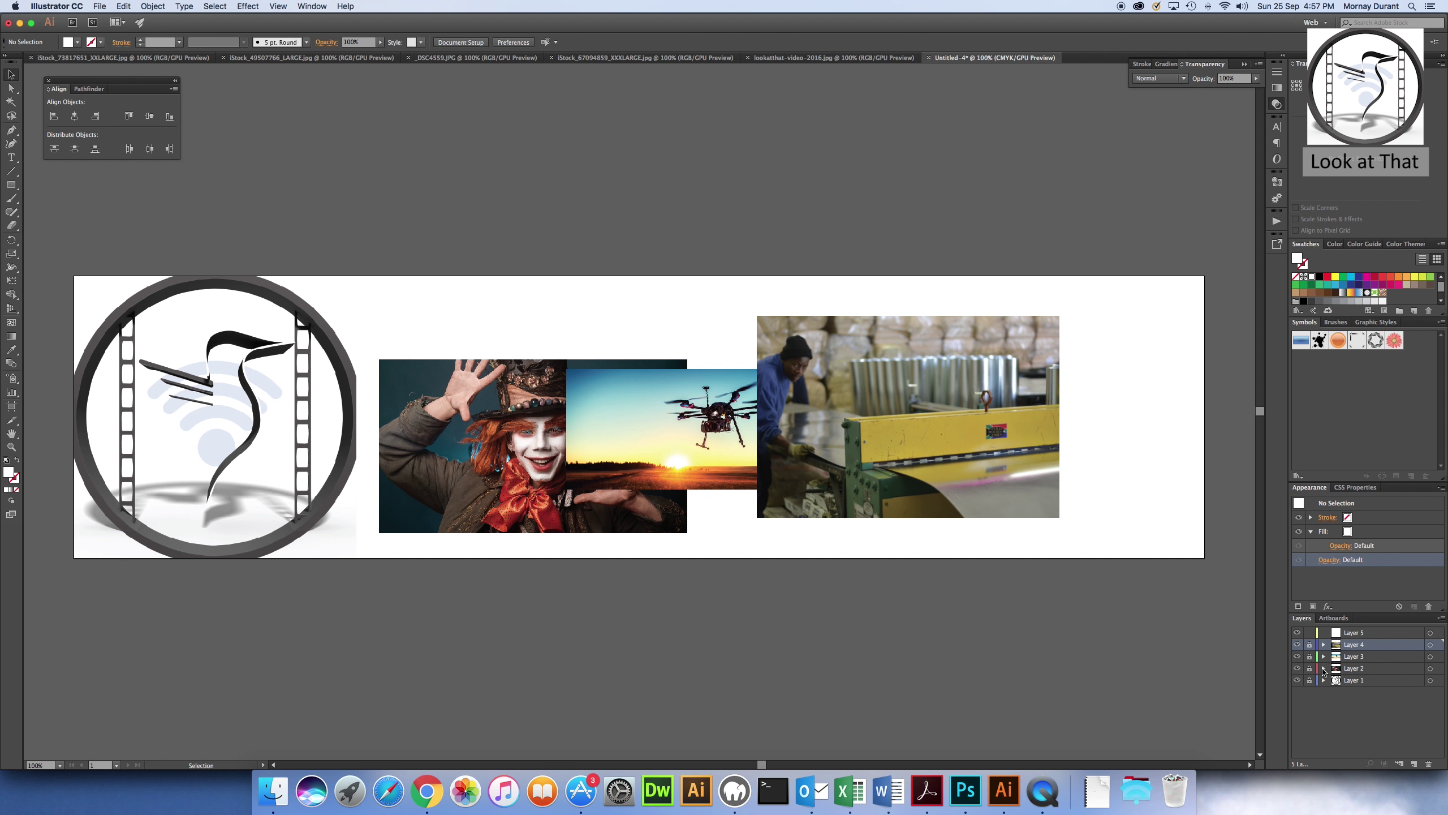
click(1380, 634)
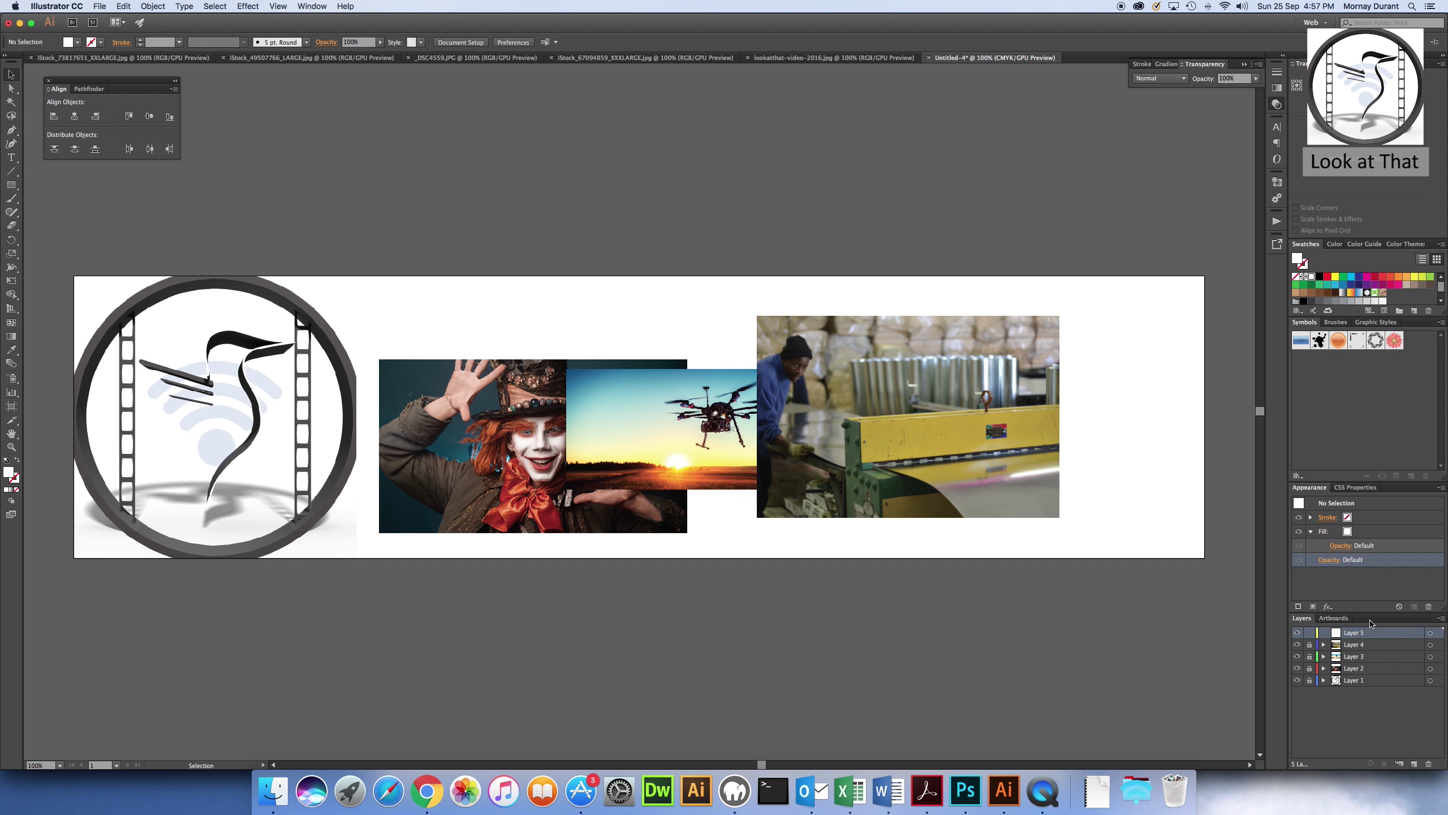
click(661, 63)
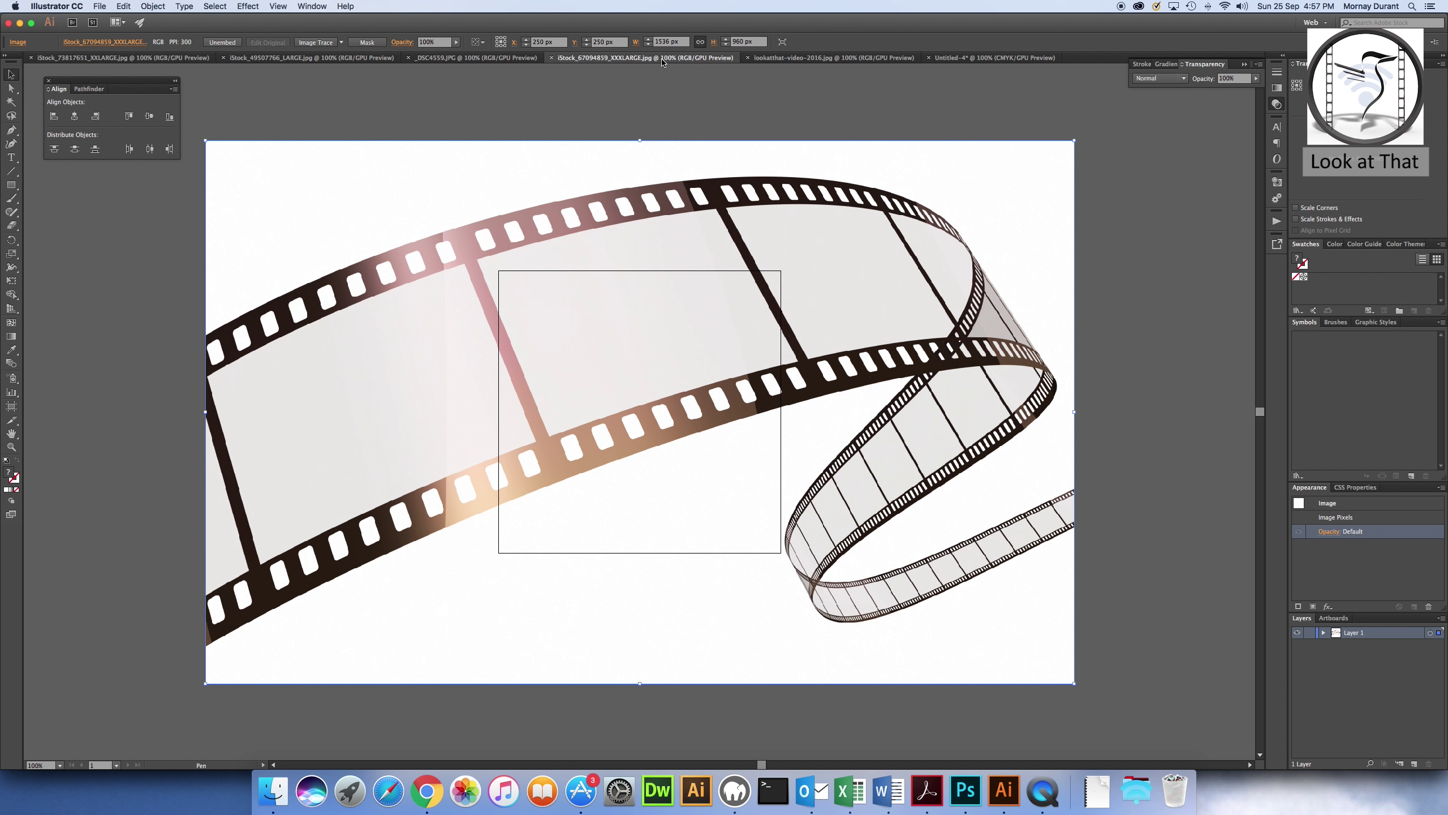
click(995, 58)
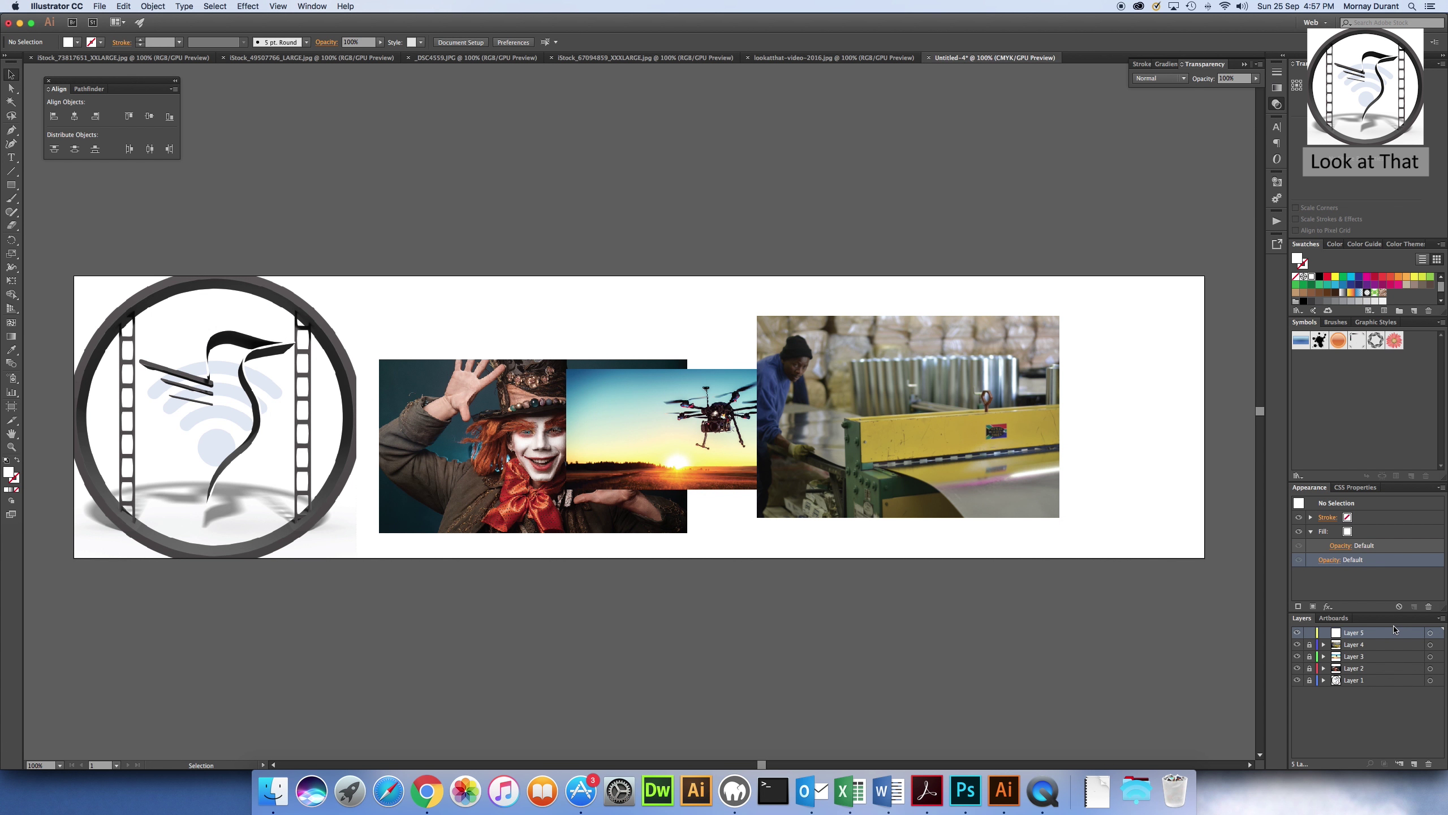
key(a)
key(super+v)
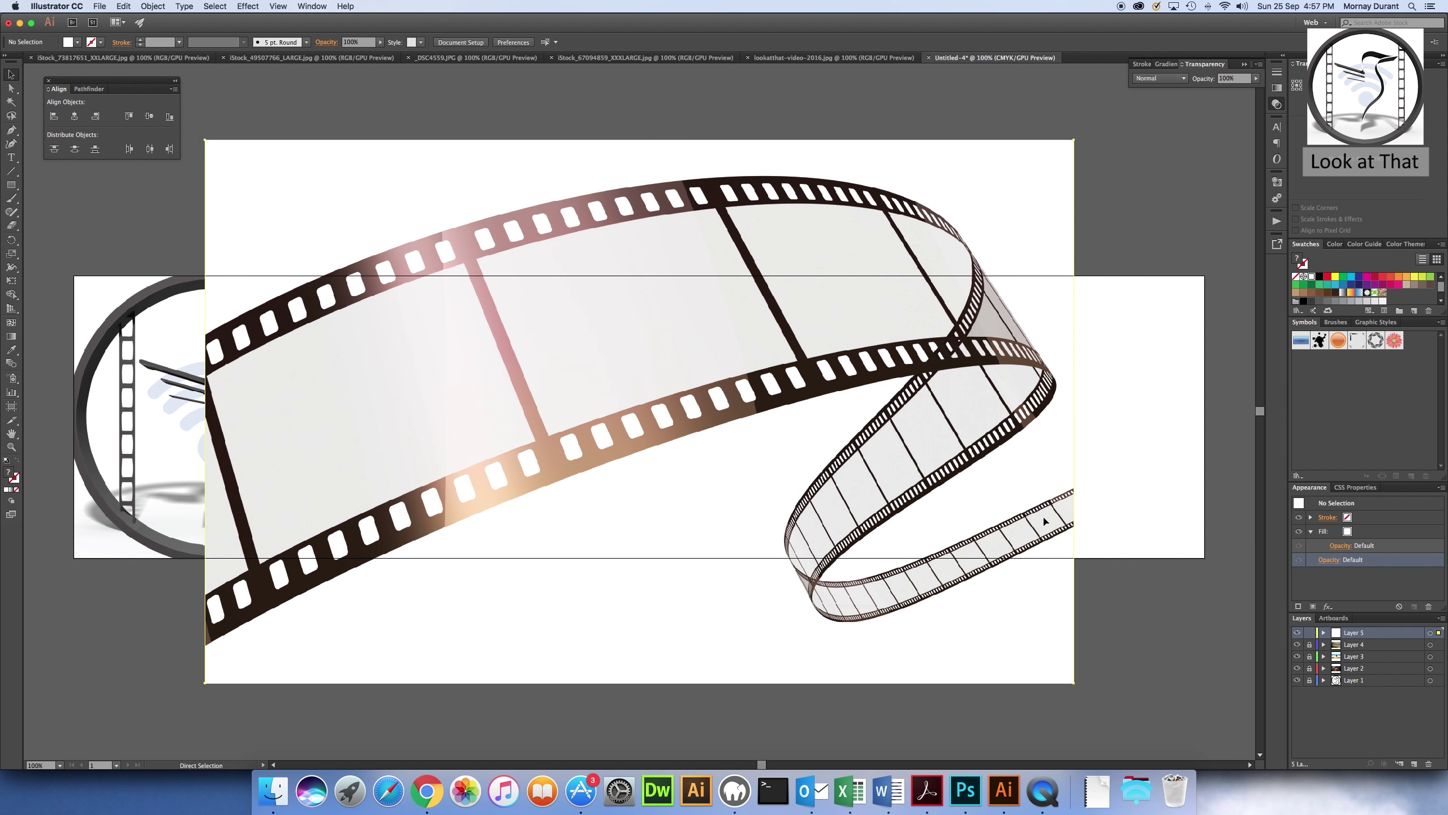
Move the filmstrip image so its left edge meets the logo, nudge it slightly downward, and deselect it.
drag(313, 411, 421, 439)
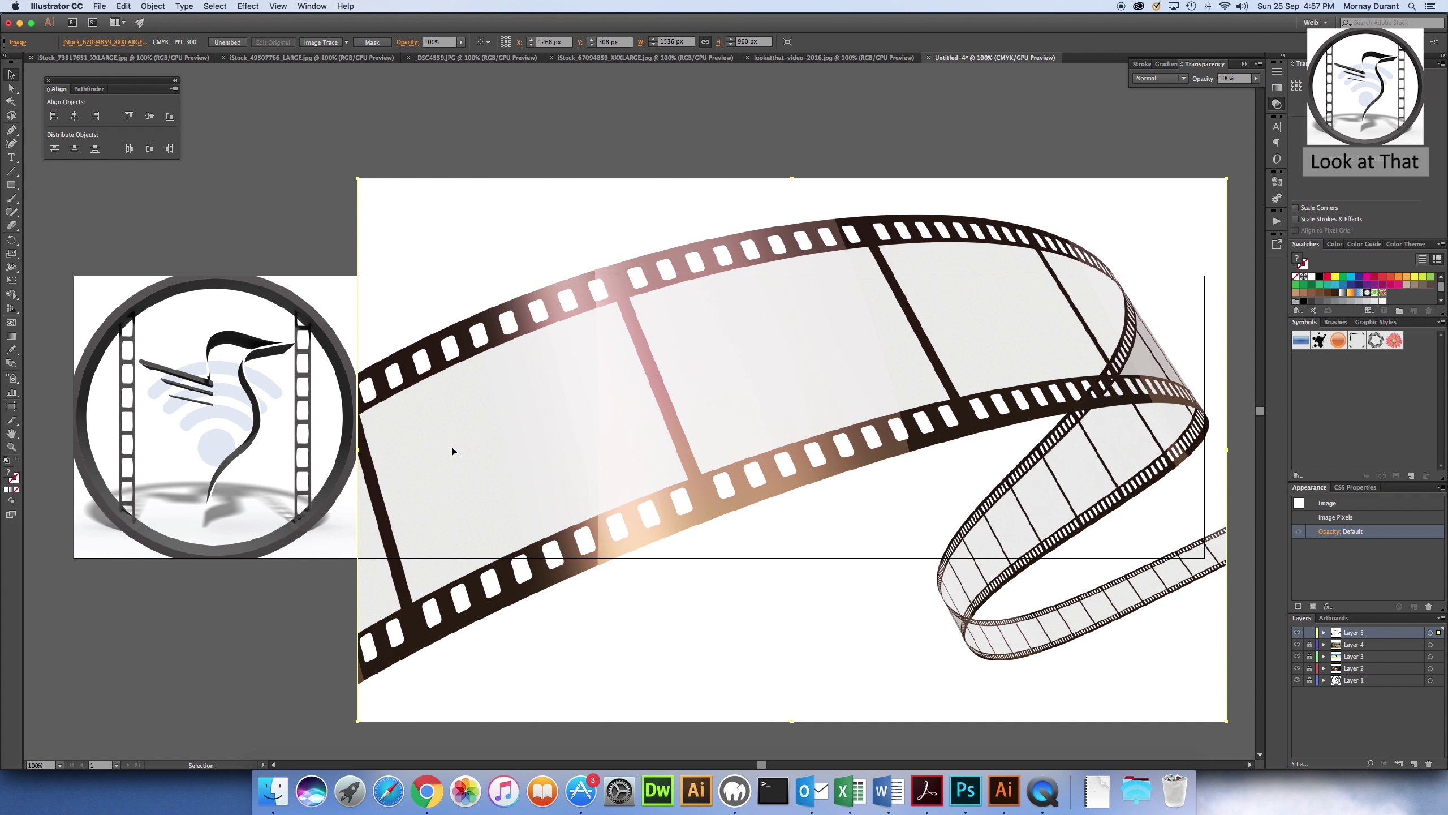
key(Down)
key(Down)
key(Down)
key(Down)
key(Down)
key(Down)
key(Down)
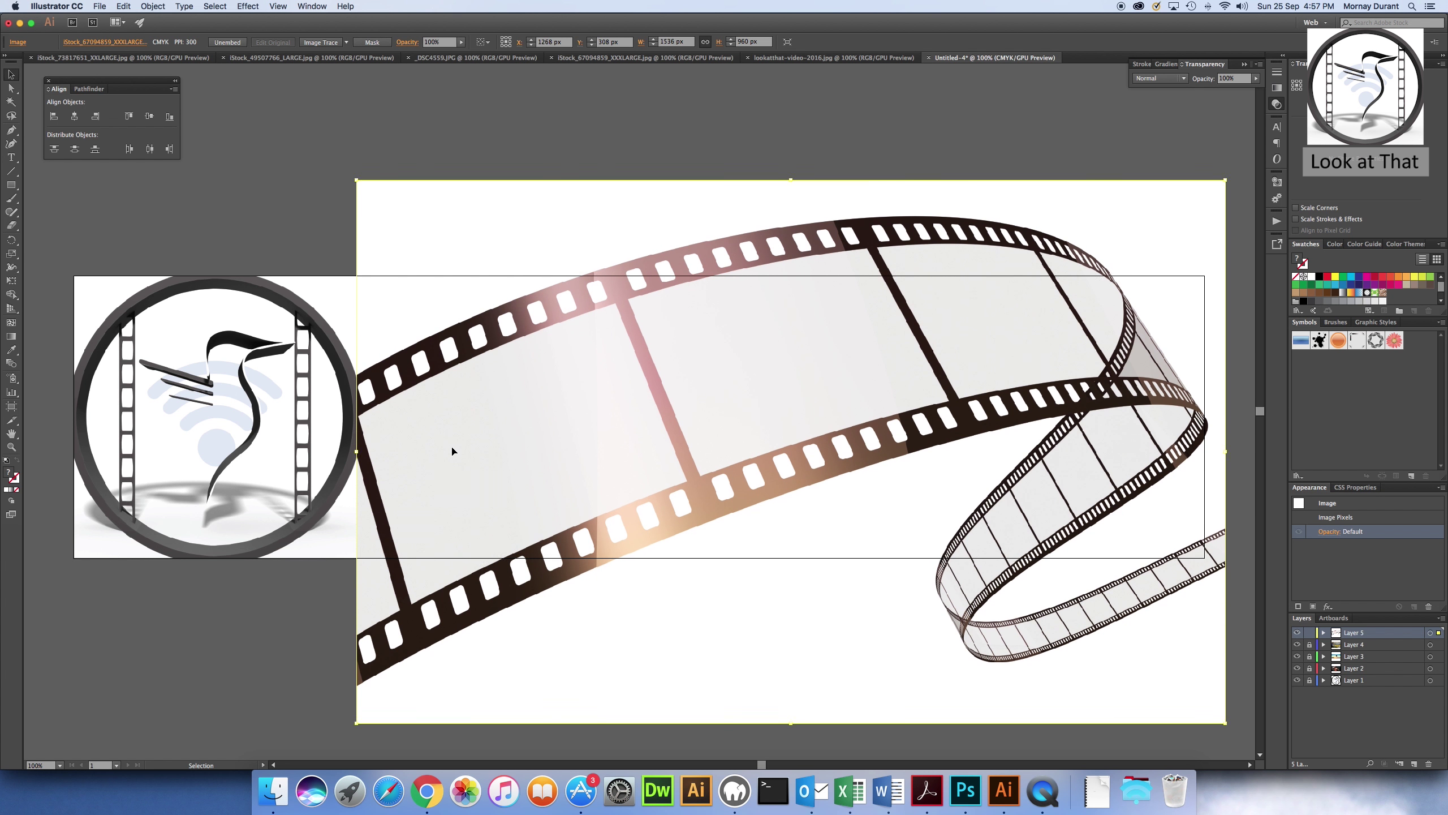
click(313, 197)
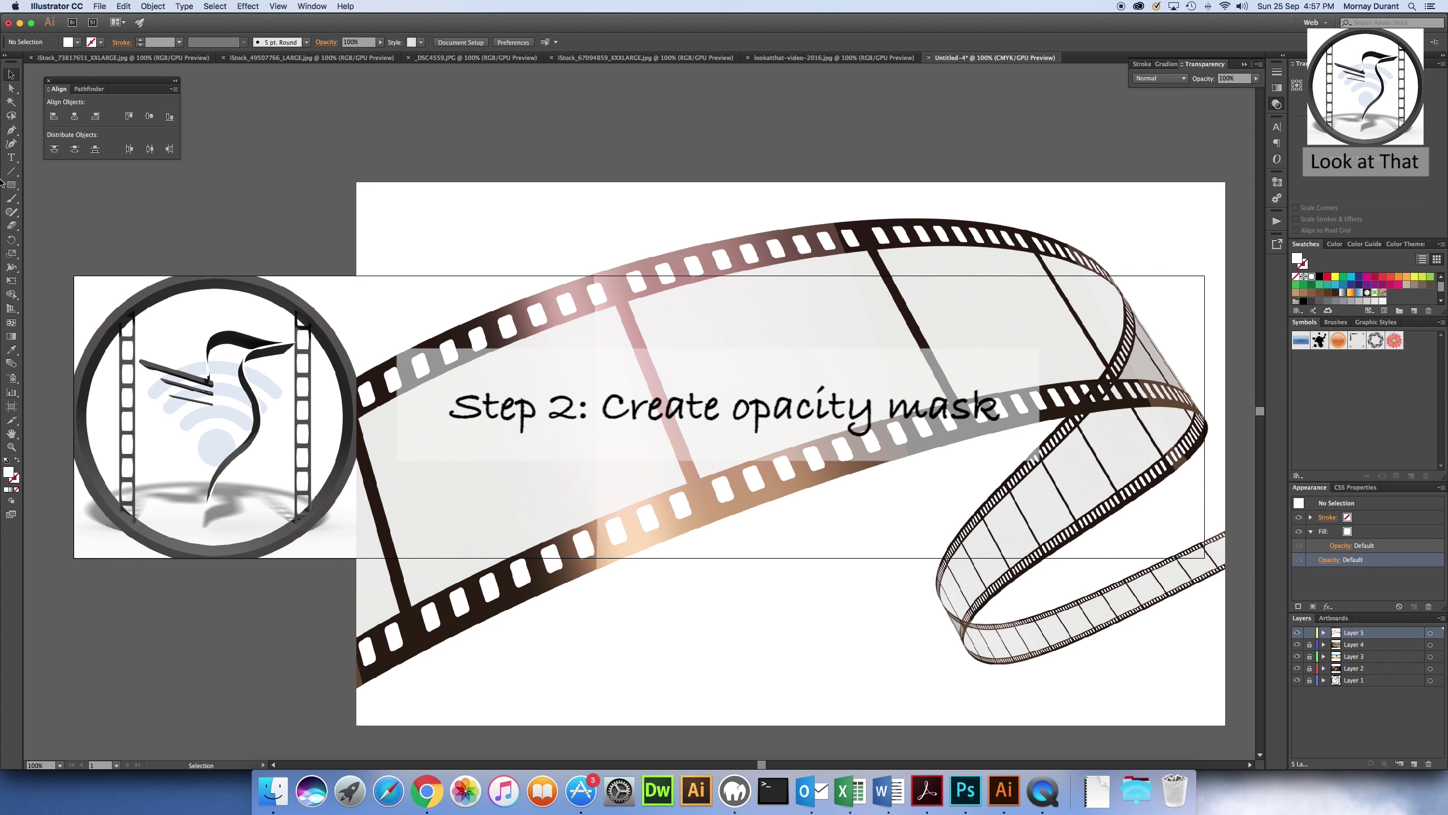
Choose the Pen tool and set the fill colour to black for the mask shape.
click(11, 131)
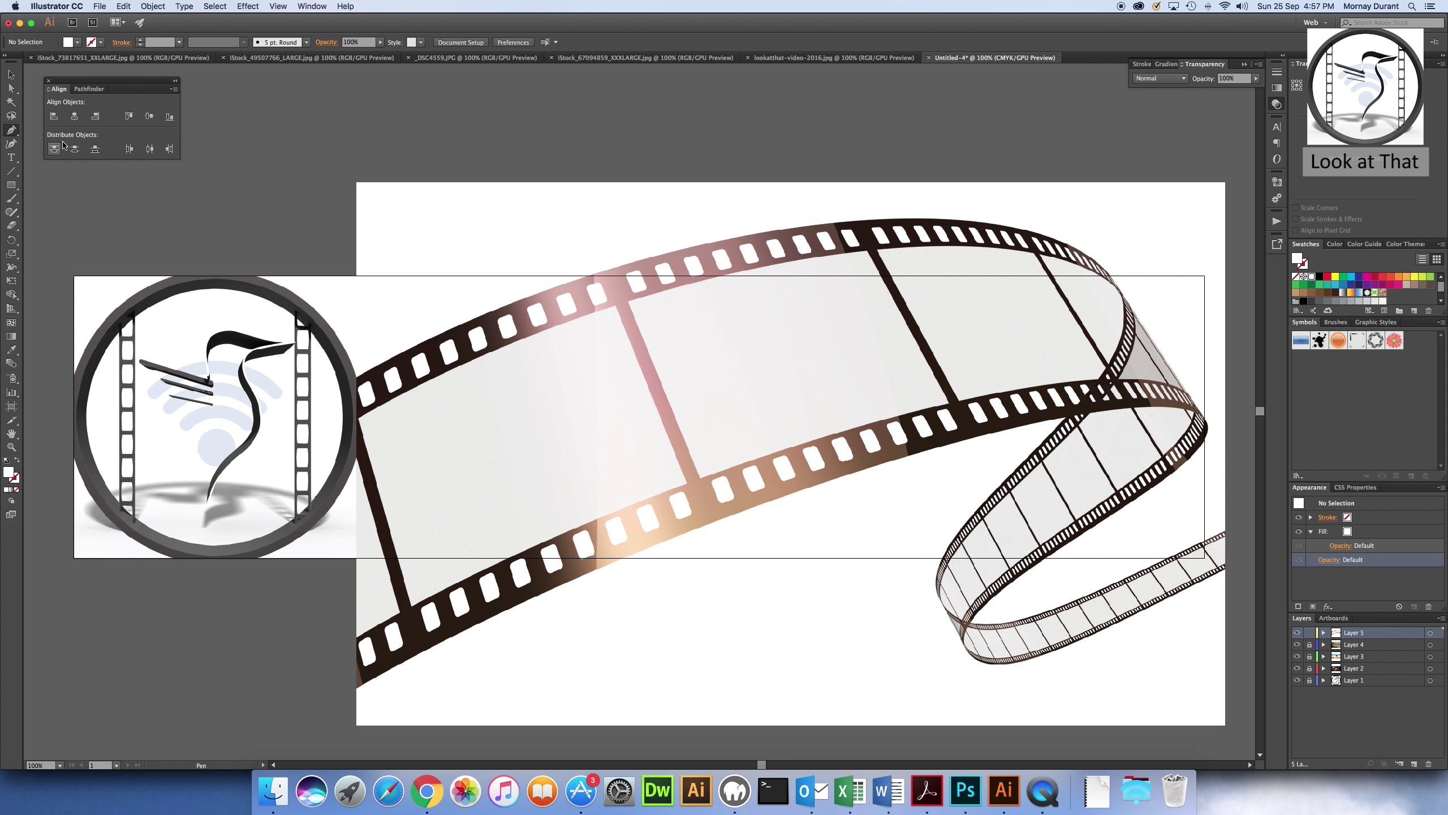
click(1353, 536)
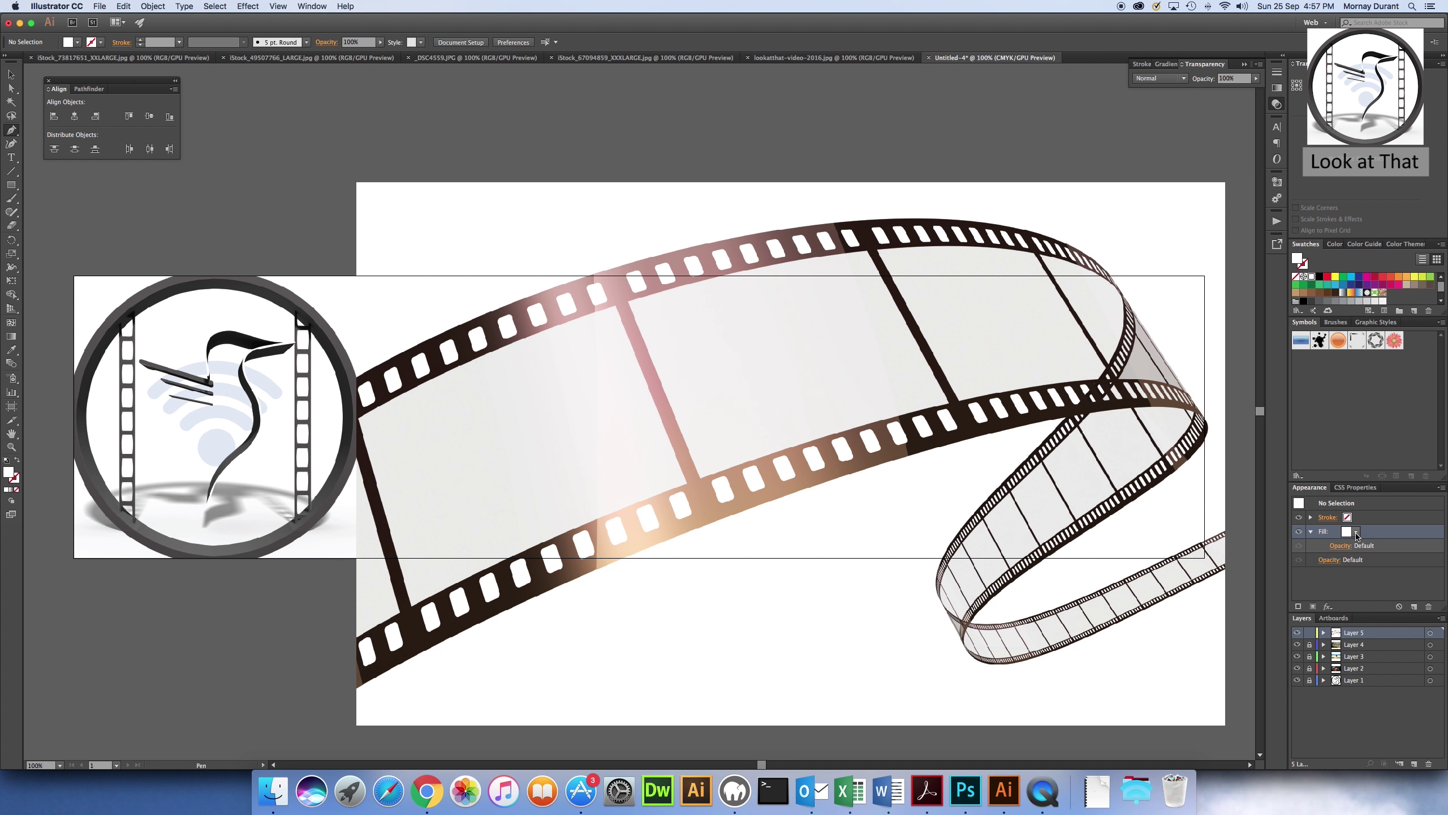
click(1357, 533)
click(1260, 551)
Start a black-filled Pen path along the upper edge of the first large film frame, from the logo side to the pink divider.
click(356, 417)
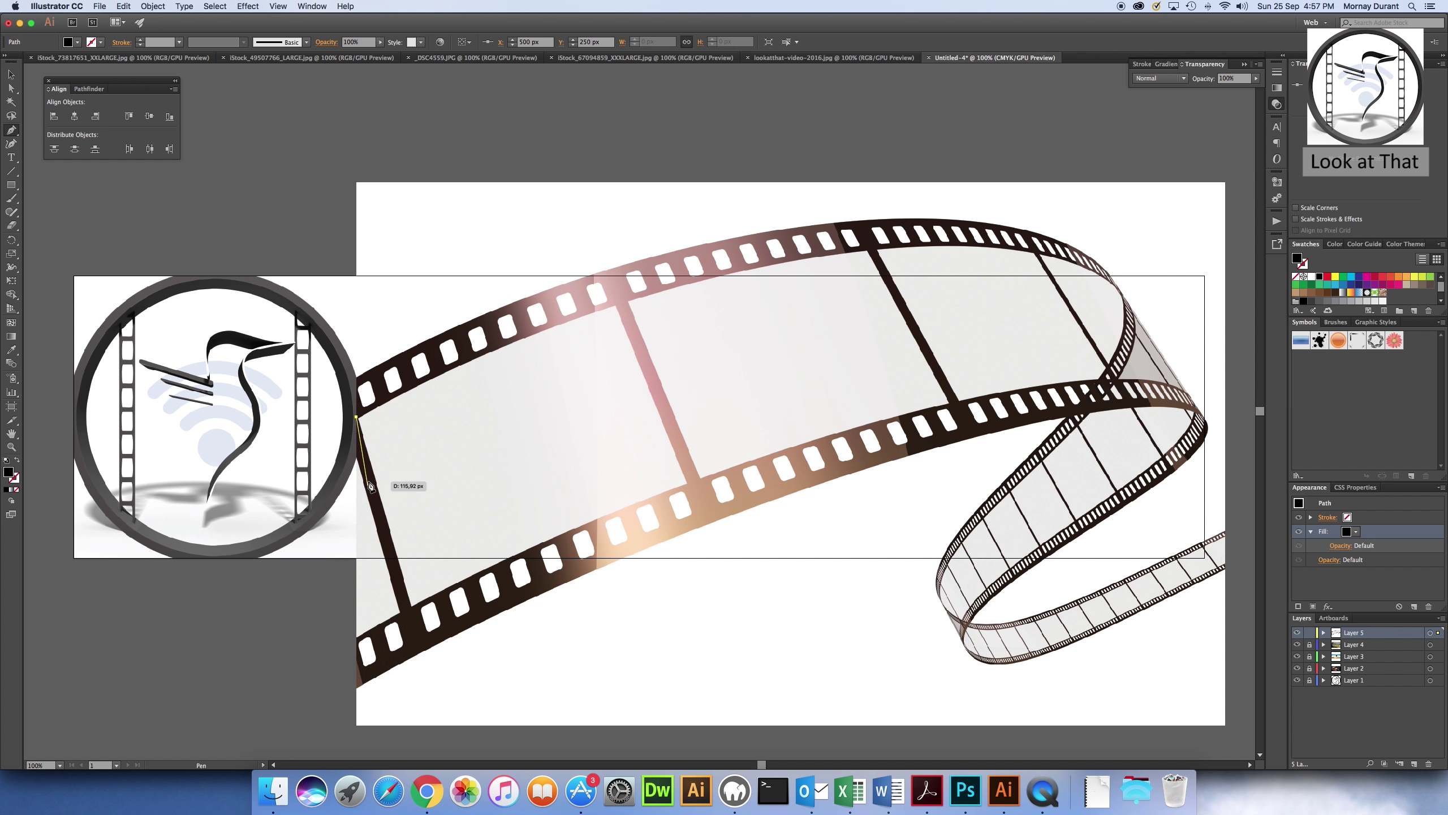
click(396, 396)
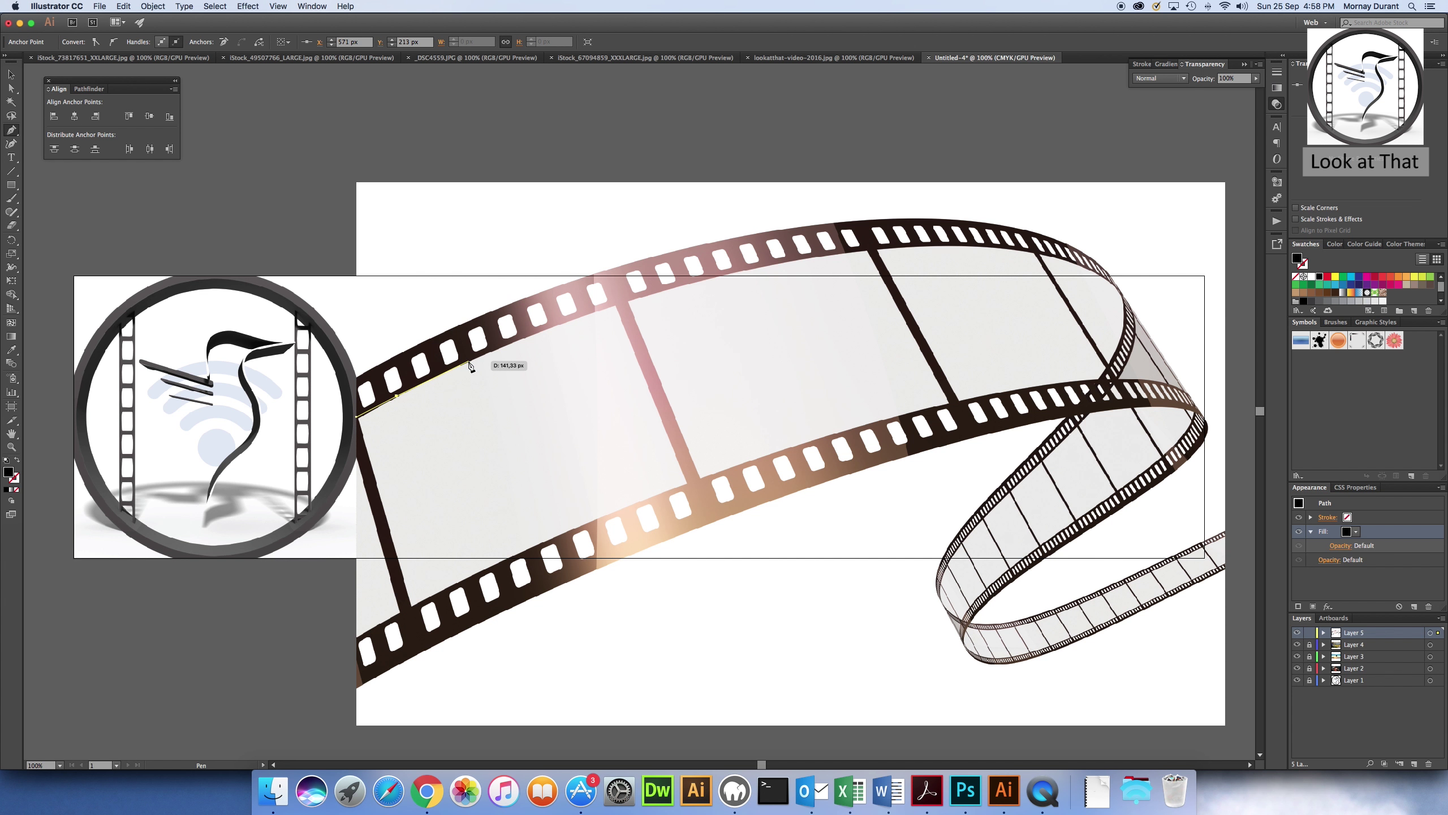
click(468, 360)
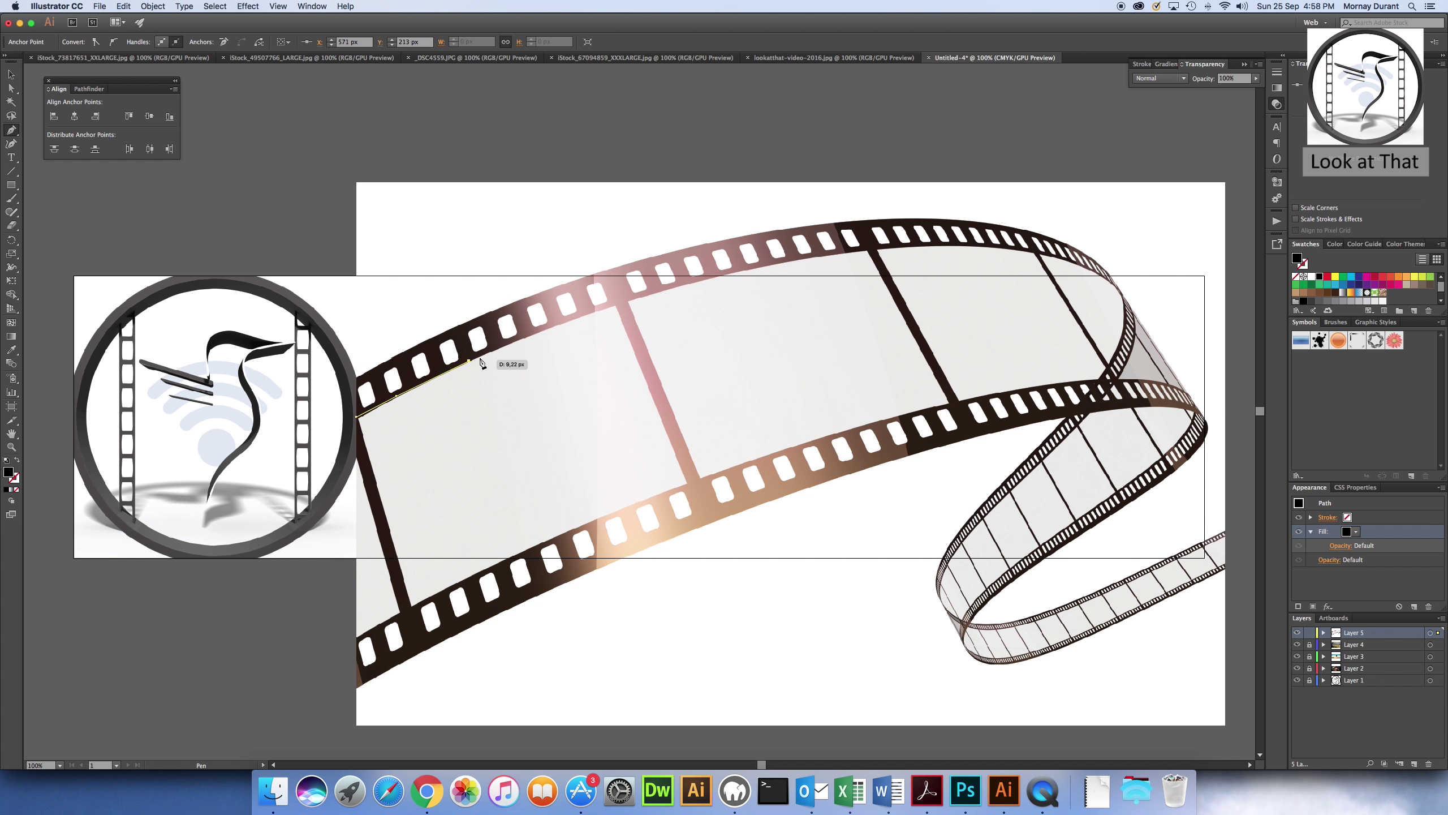
click(521, 339)
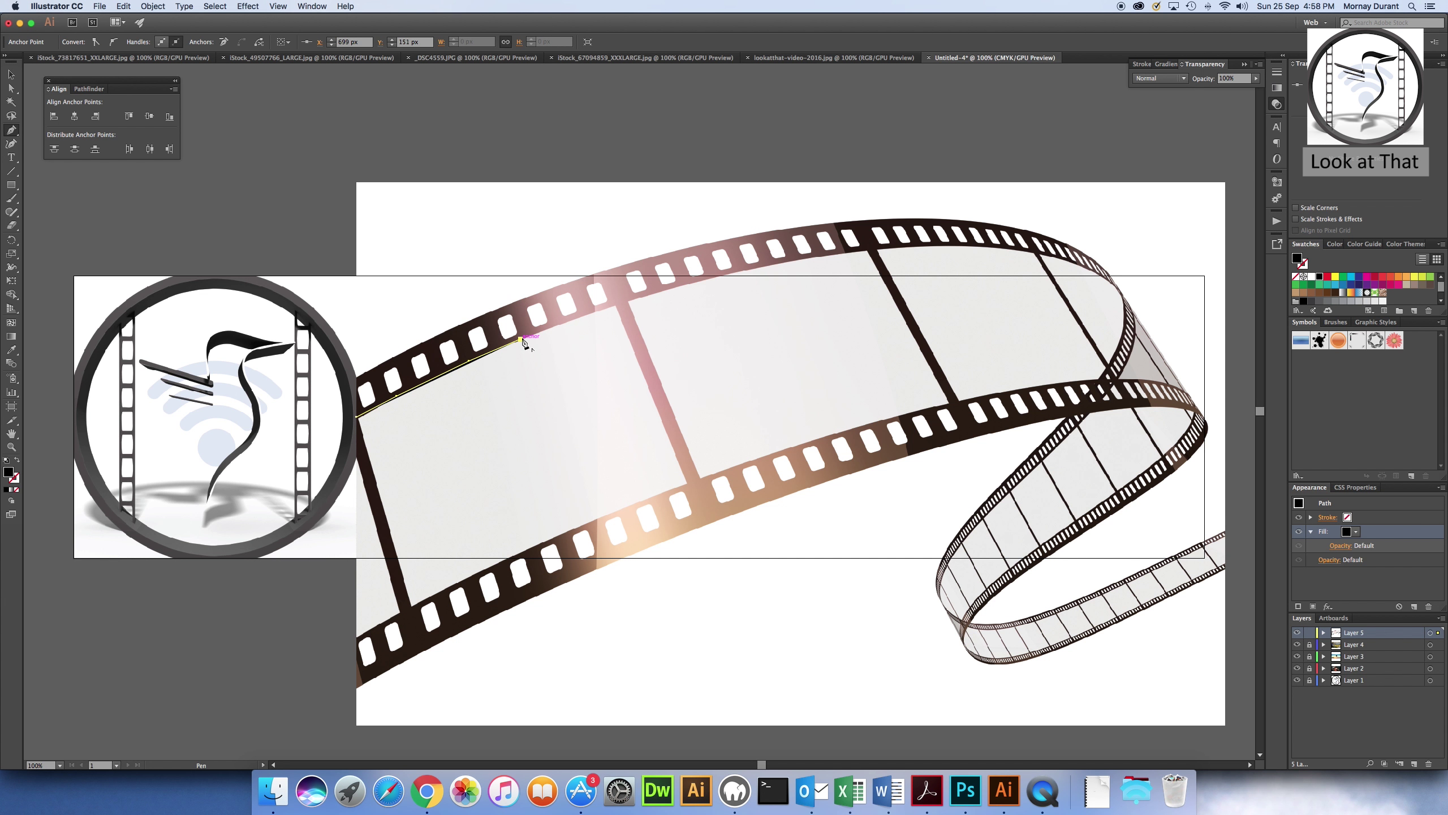
click(567, 322)
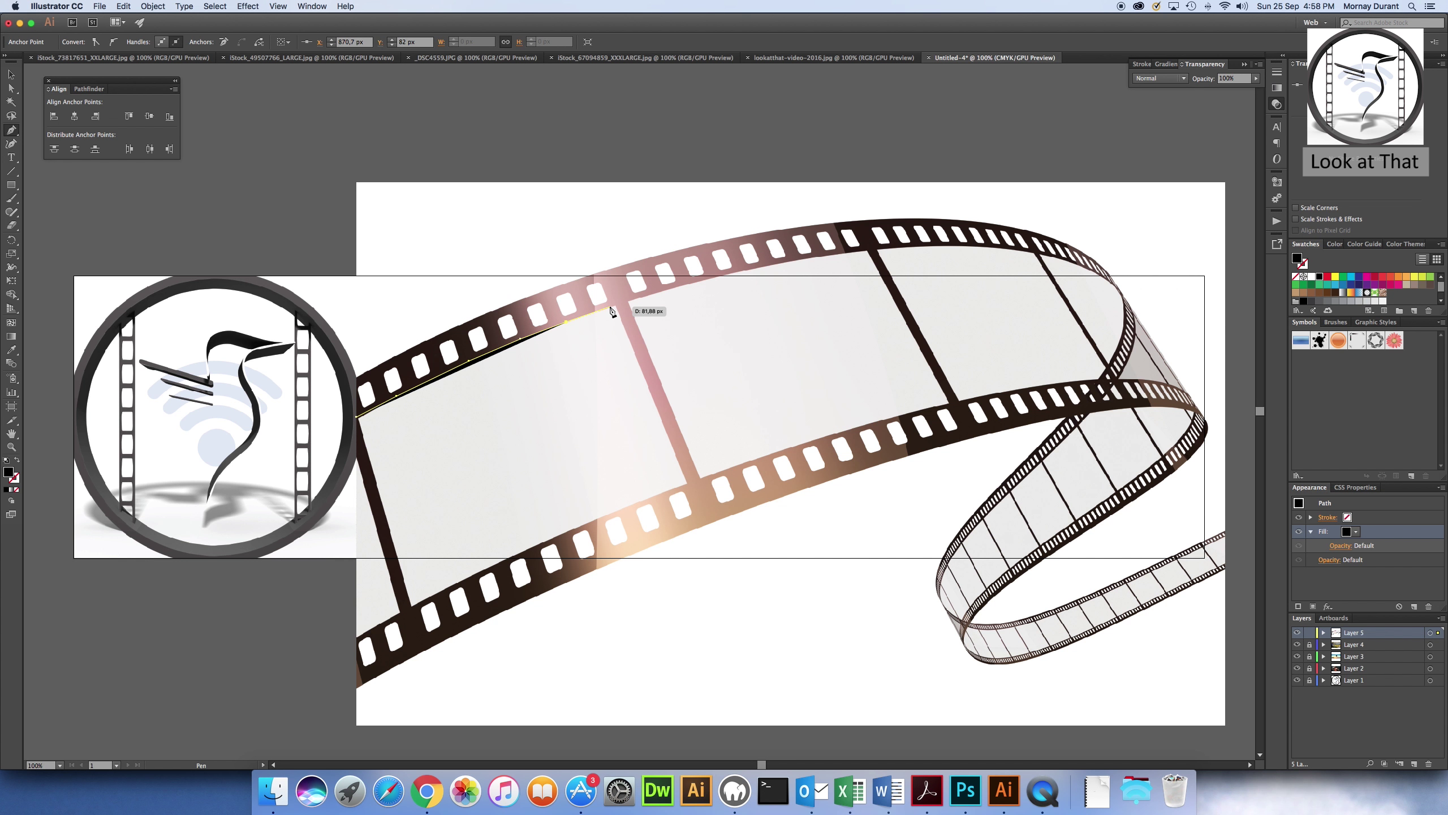
click(613, 308)
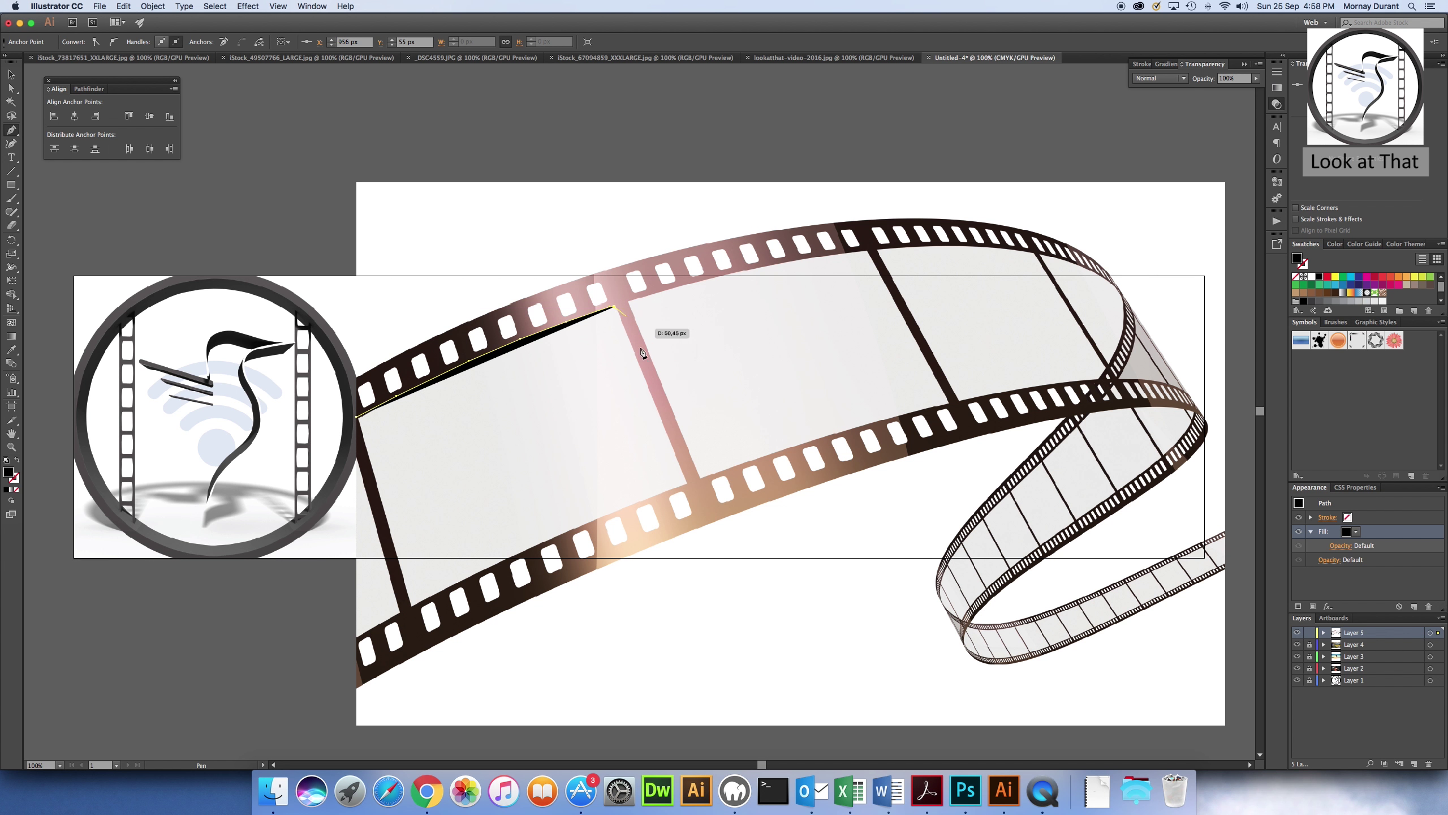
Continue the path down the pink divider and back along the frame's lower edge, and close the shape at its starting point.
click(687, 484)
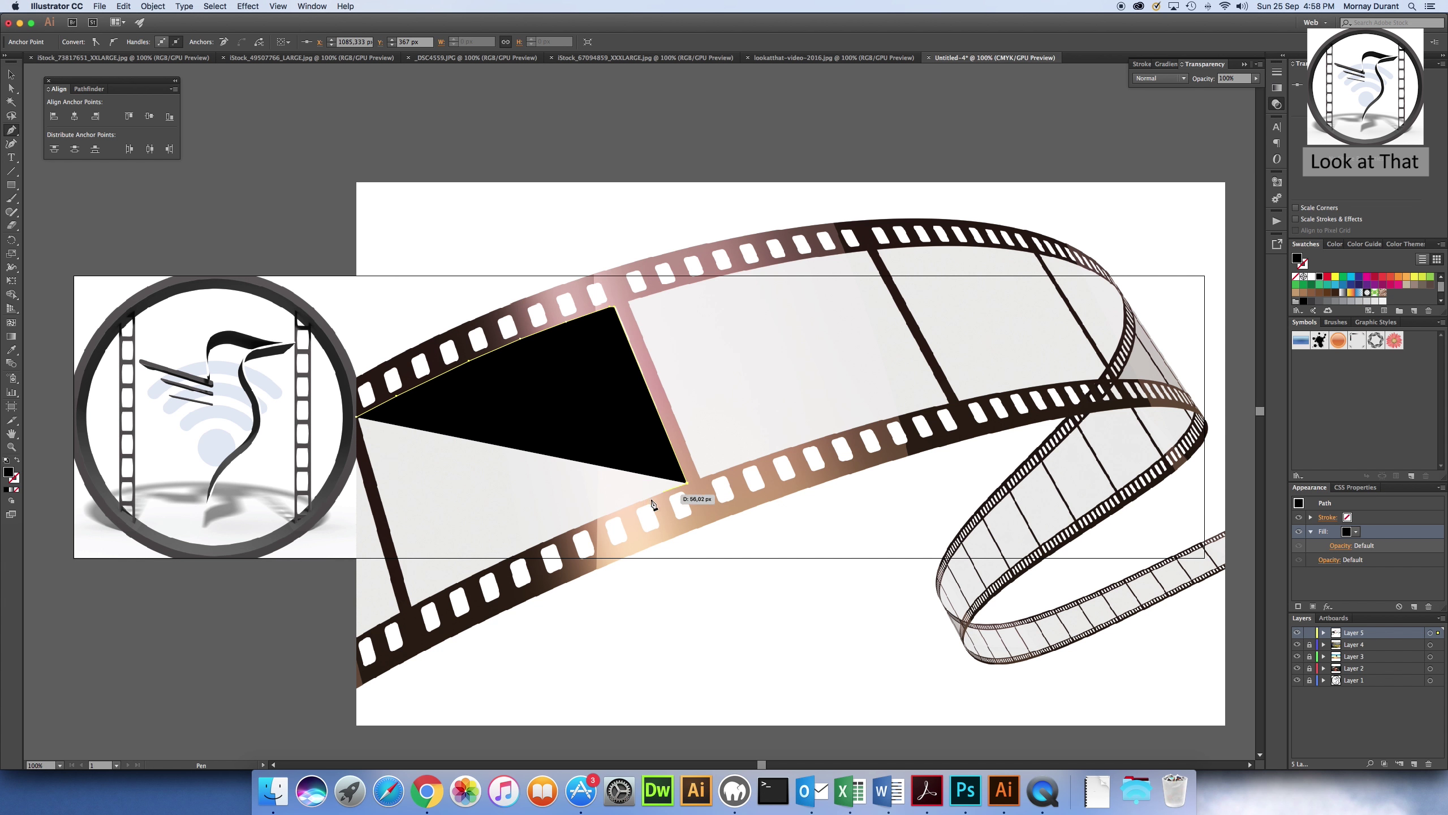
click(632, 504)
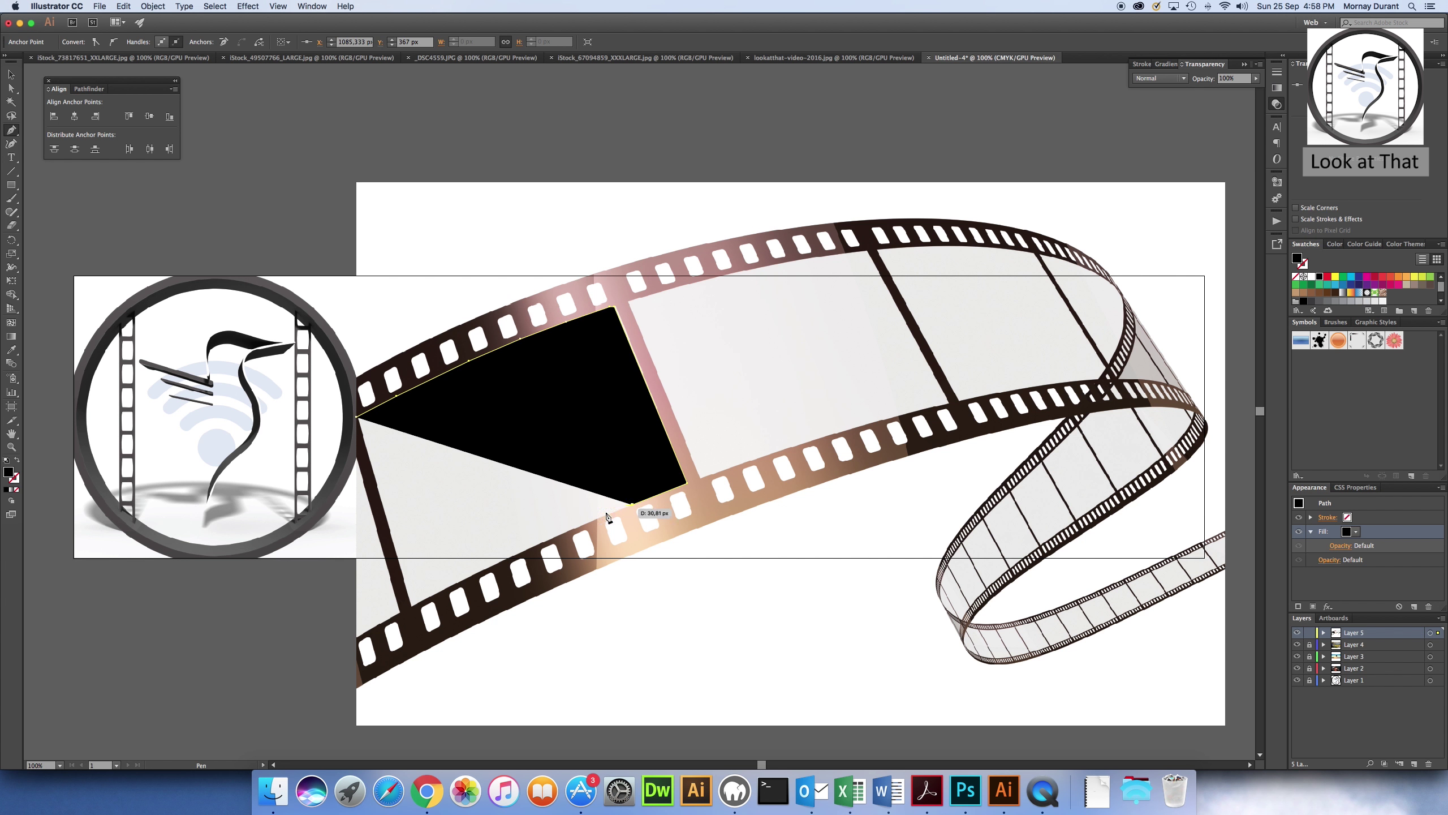
click(567, 533)
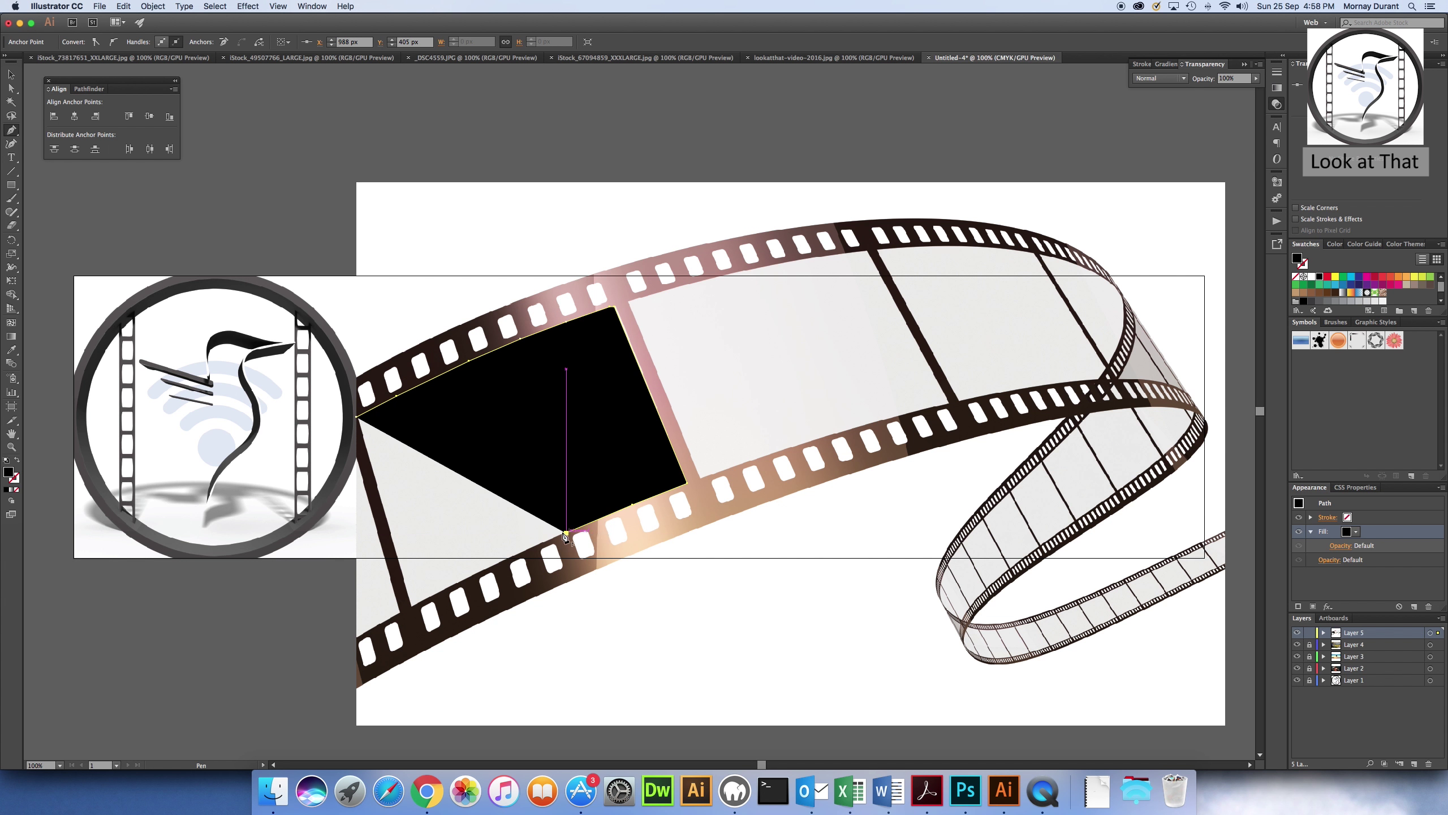
click(520, 556)
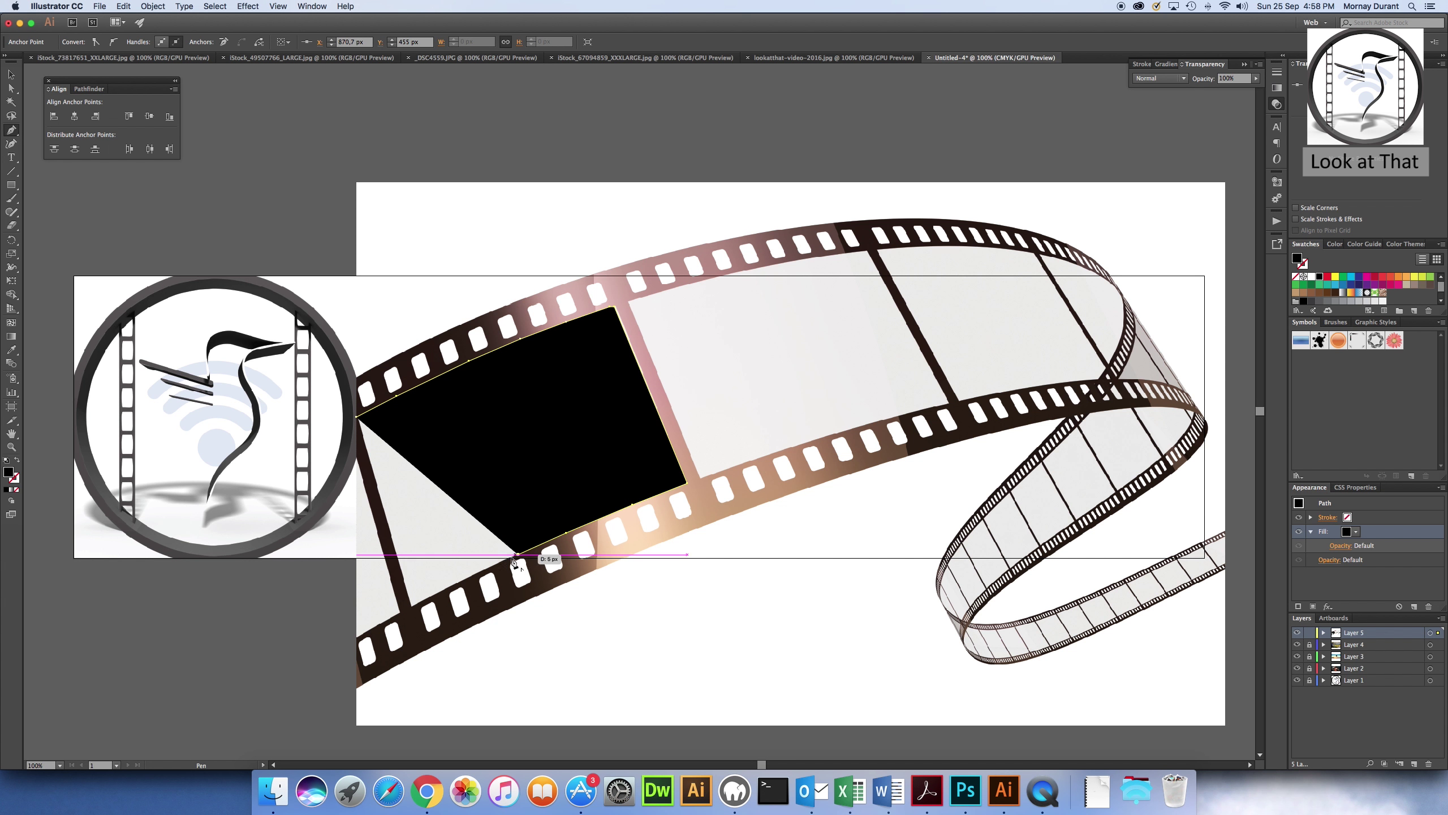
click(481, 570)
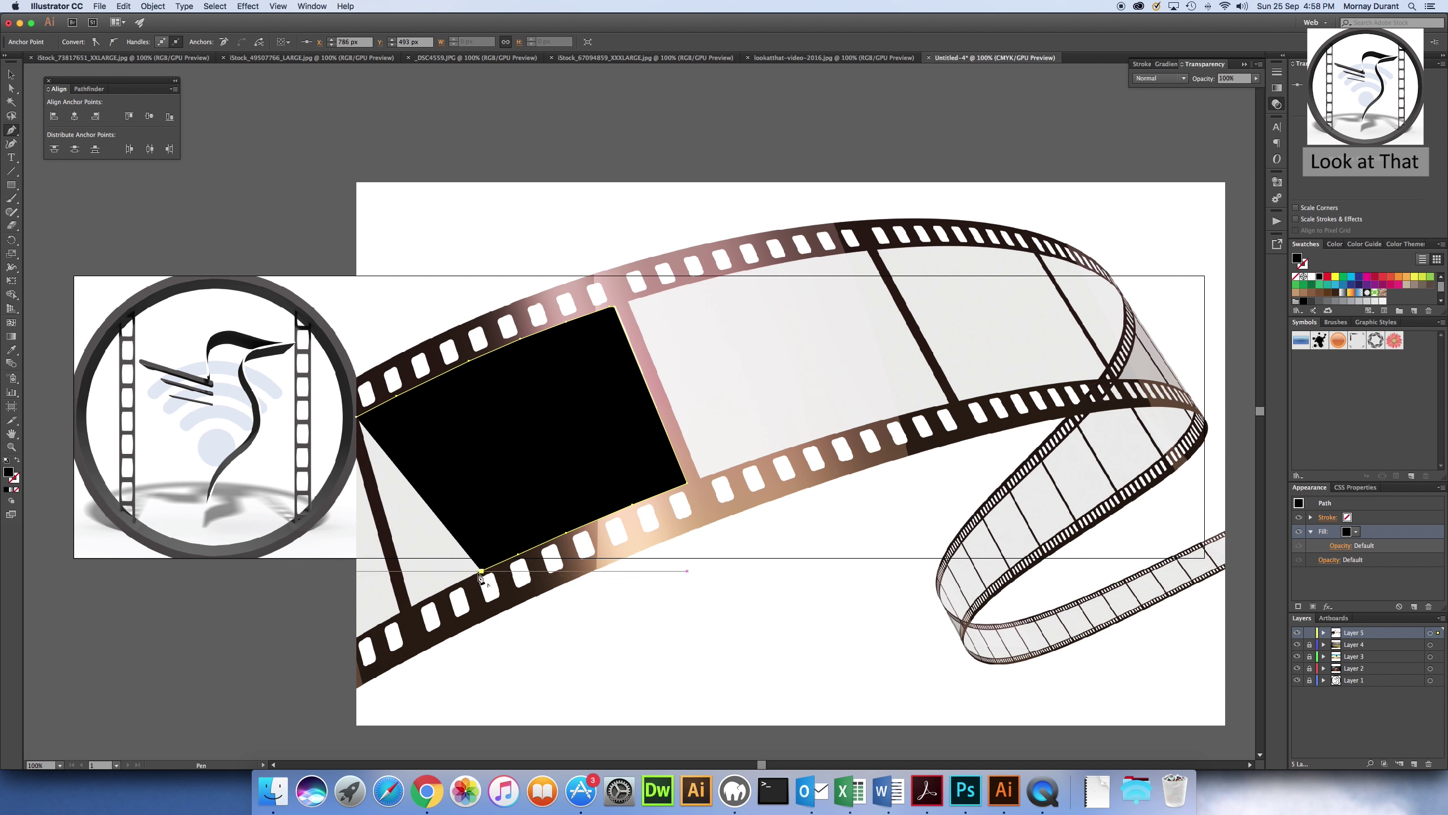
click(442, 593)
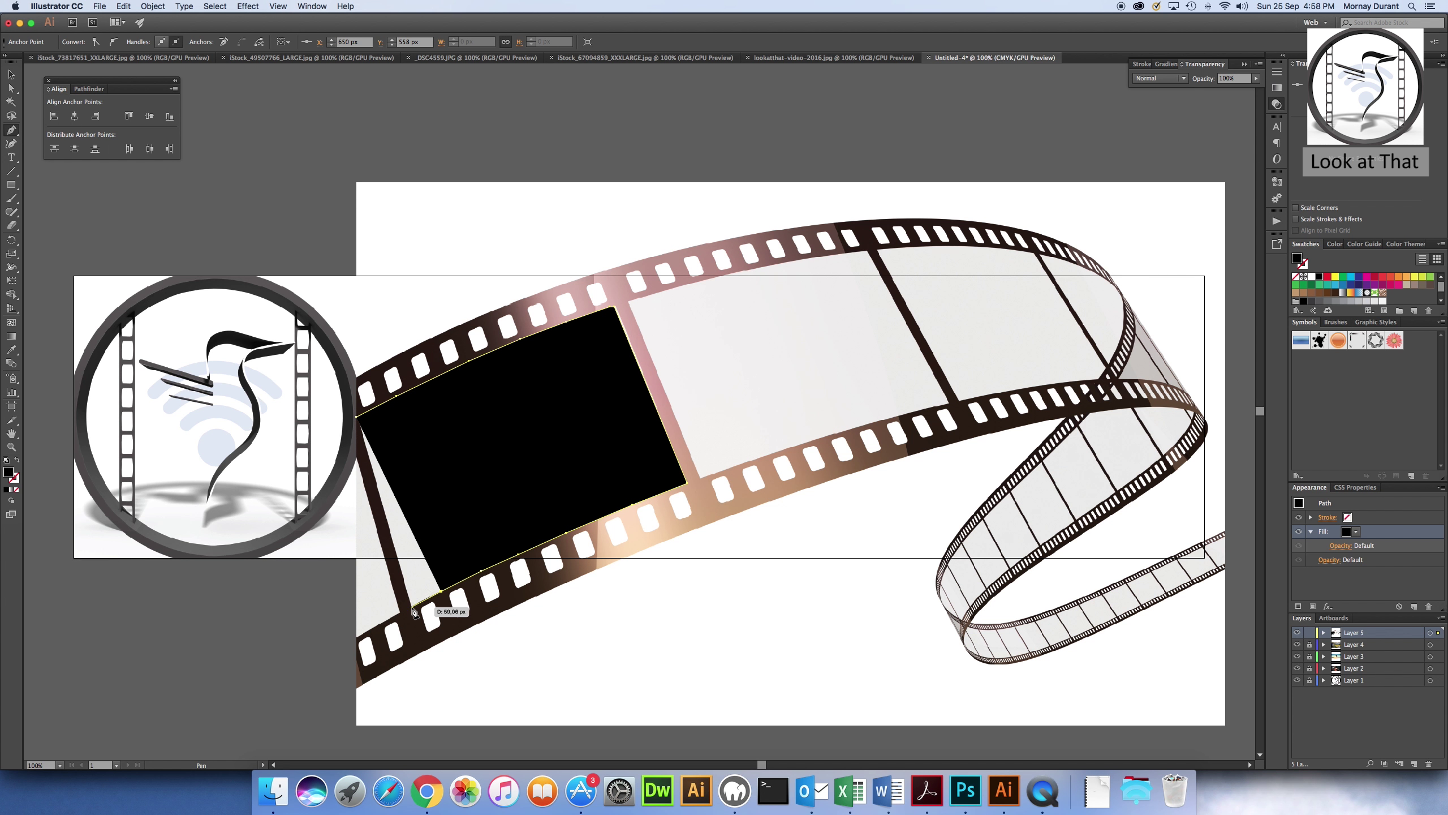
click(412, 608)
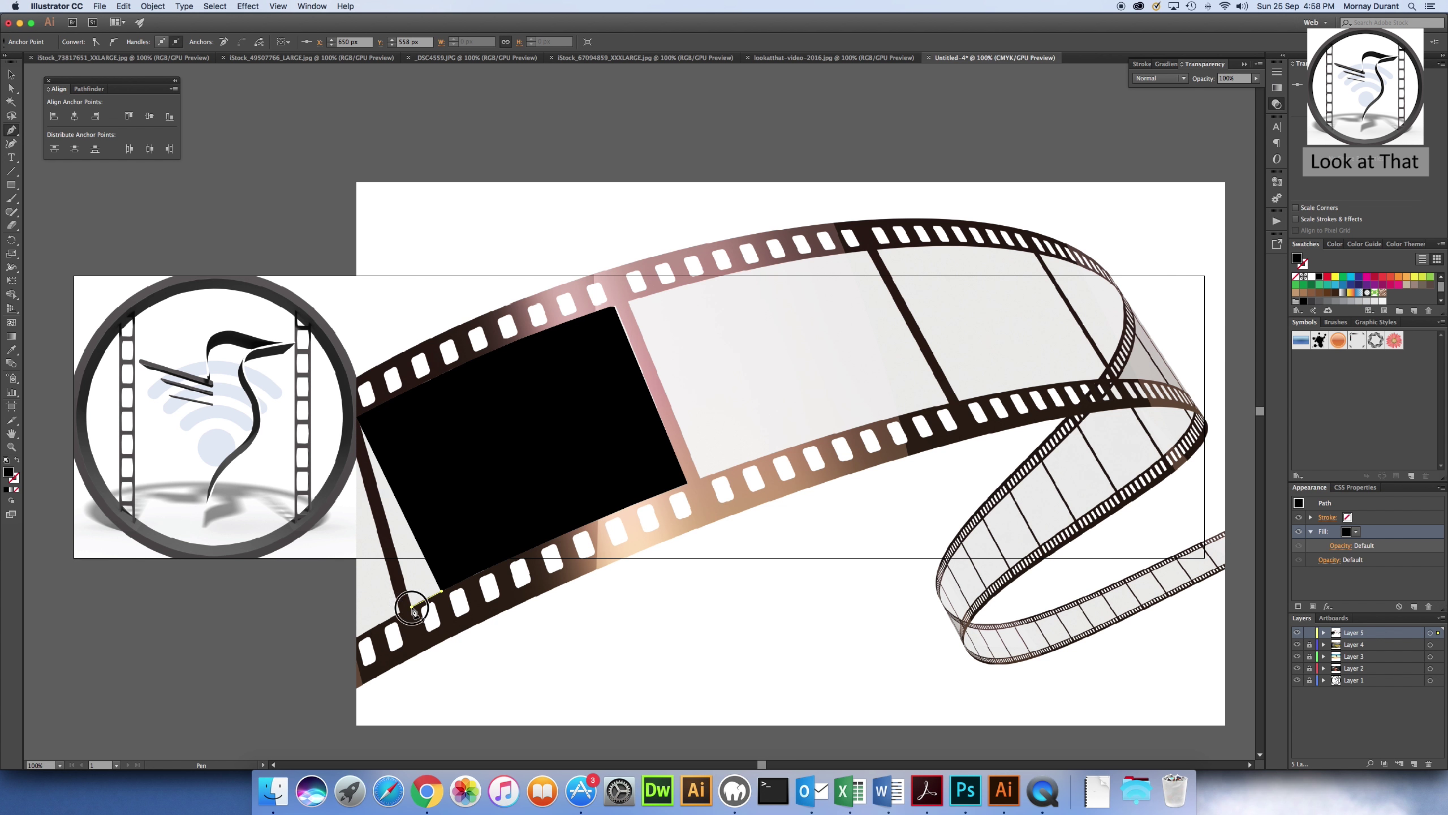
click(358, 418)
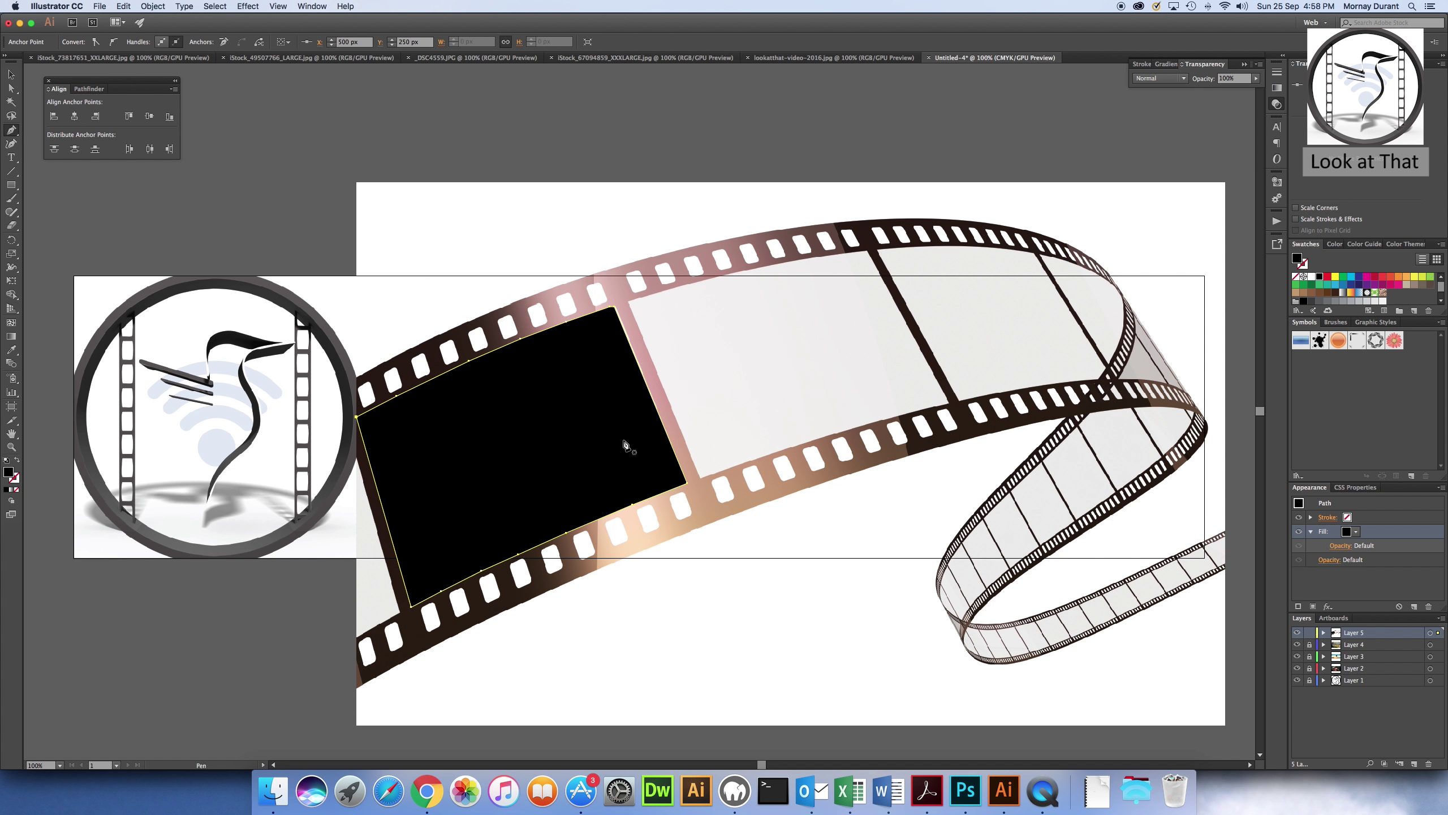
Make an opacity mask from the black frame shape and the filmstrip image, and enter editing of that mask.
click(11, 74)
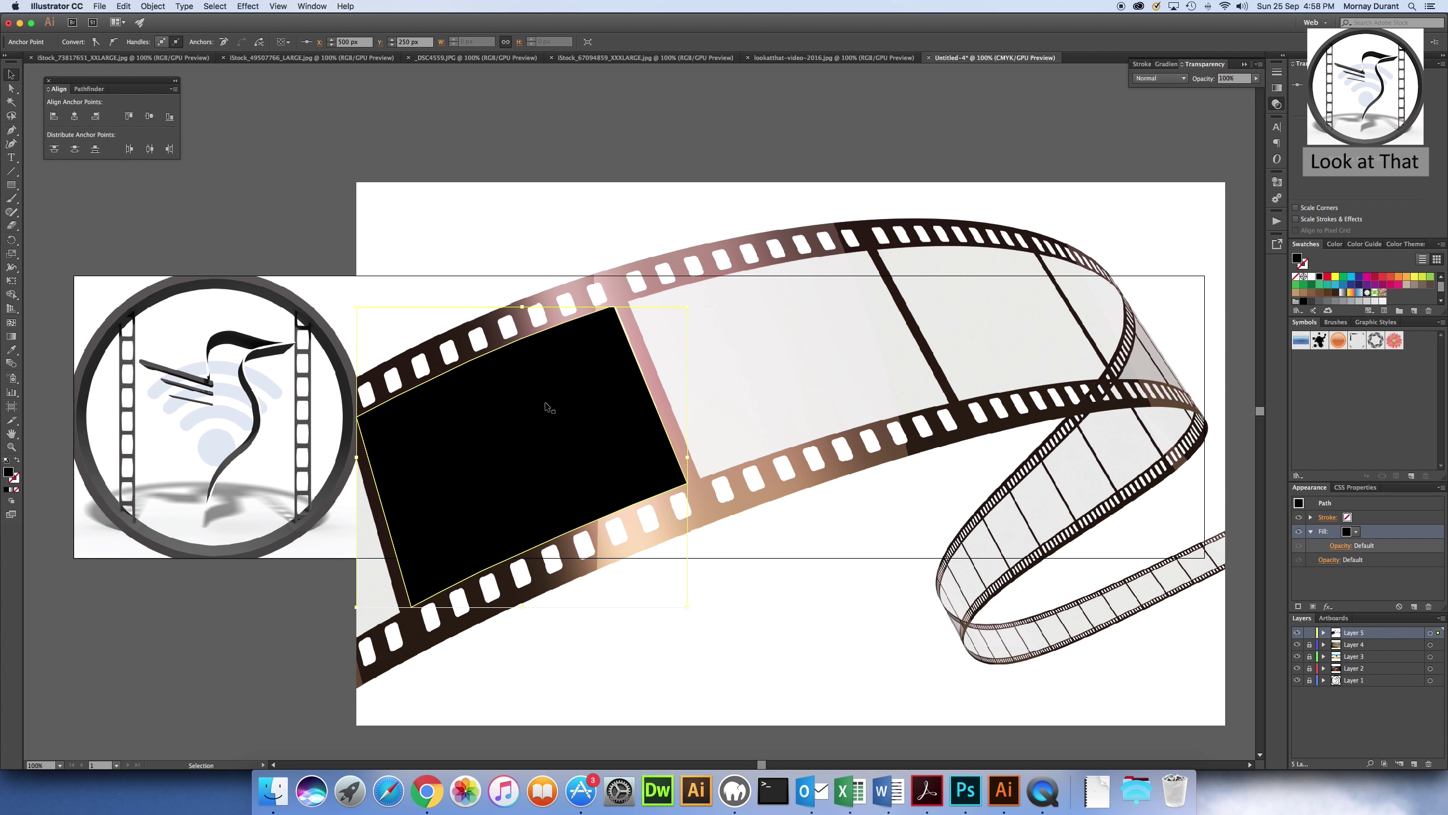
key(super+a)
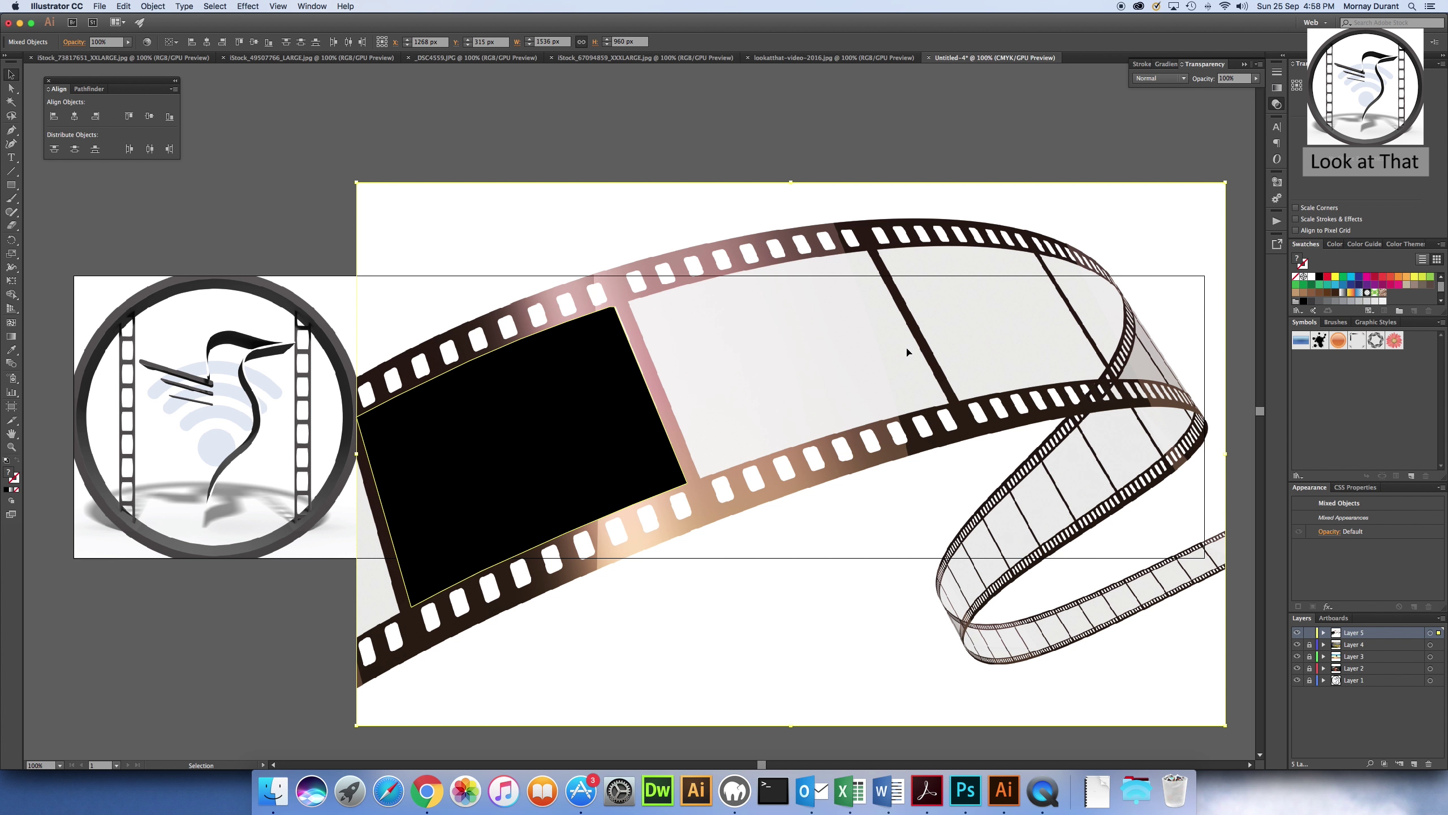
click(1258, 65)
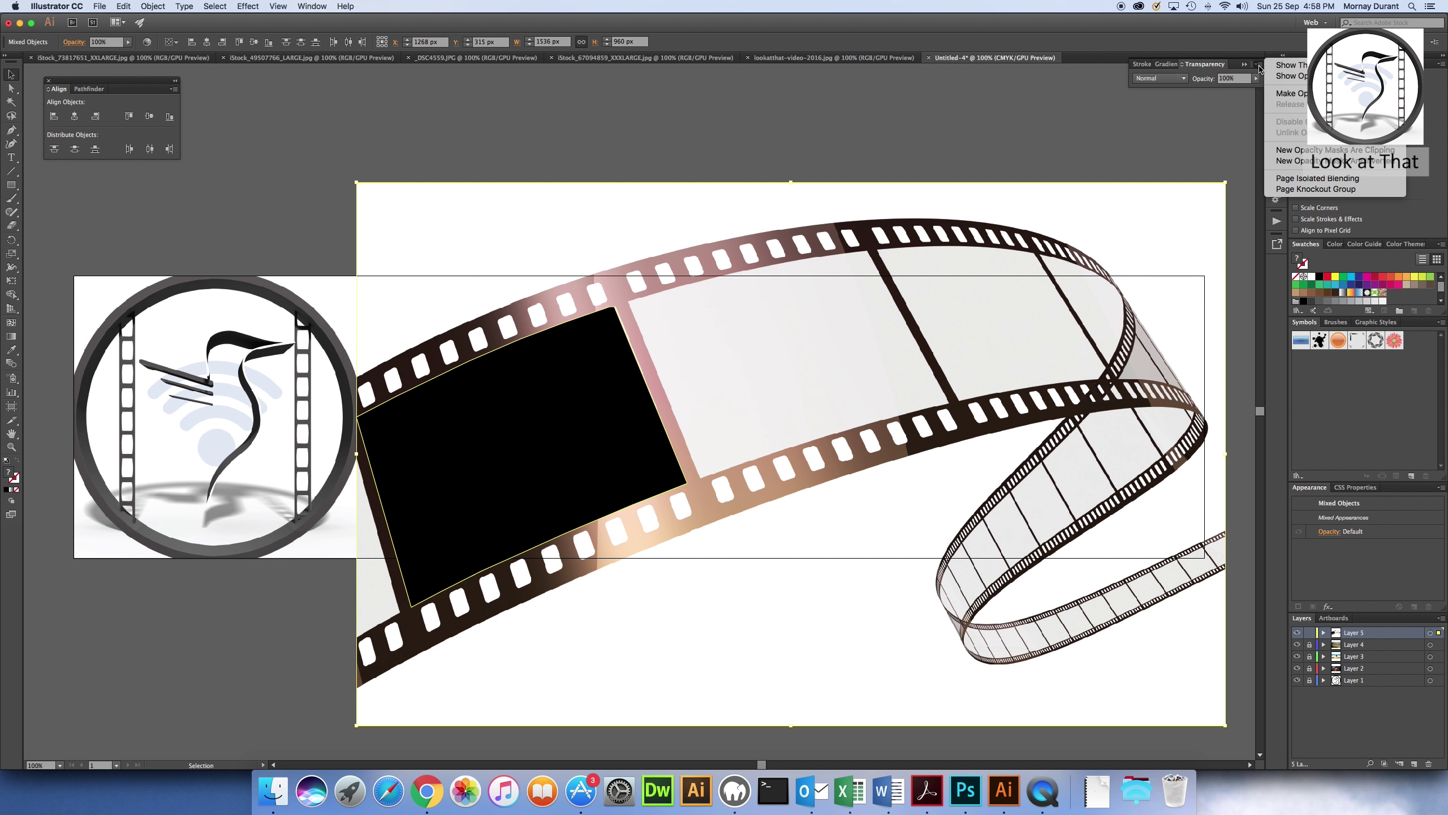
click(1301, 95)
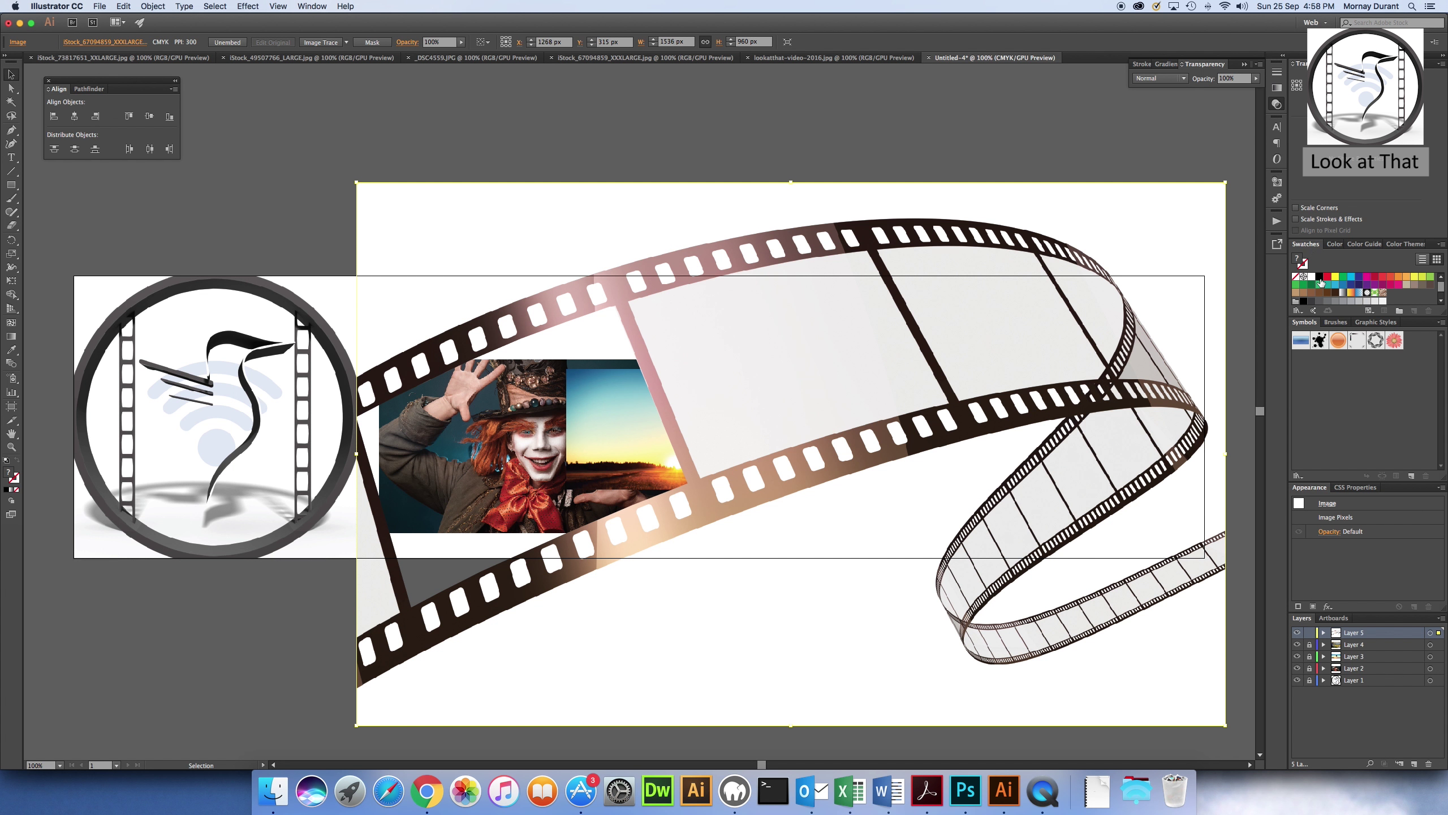
click(1329, 532)
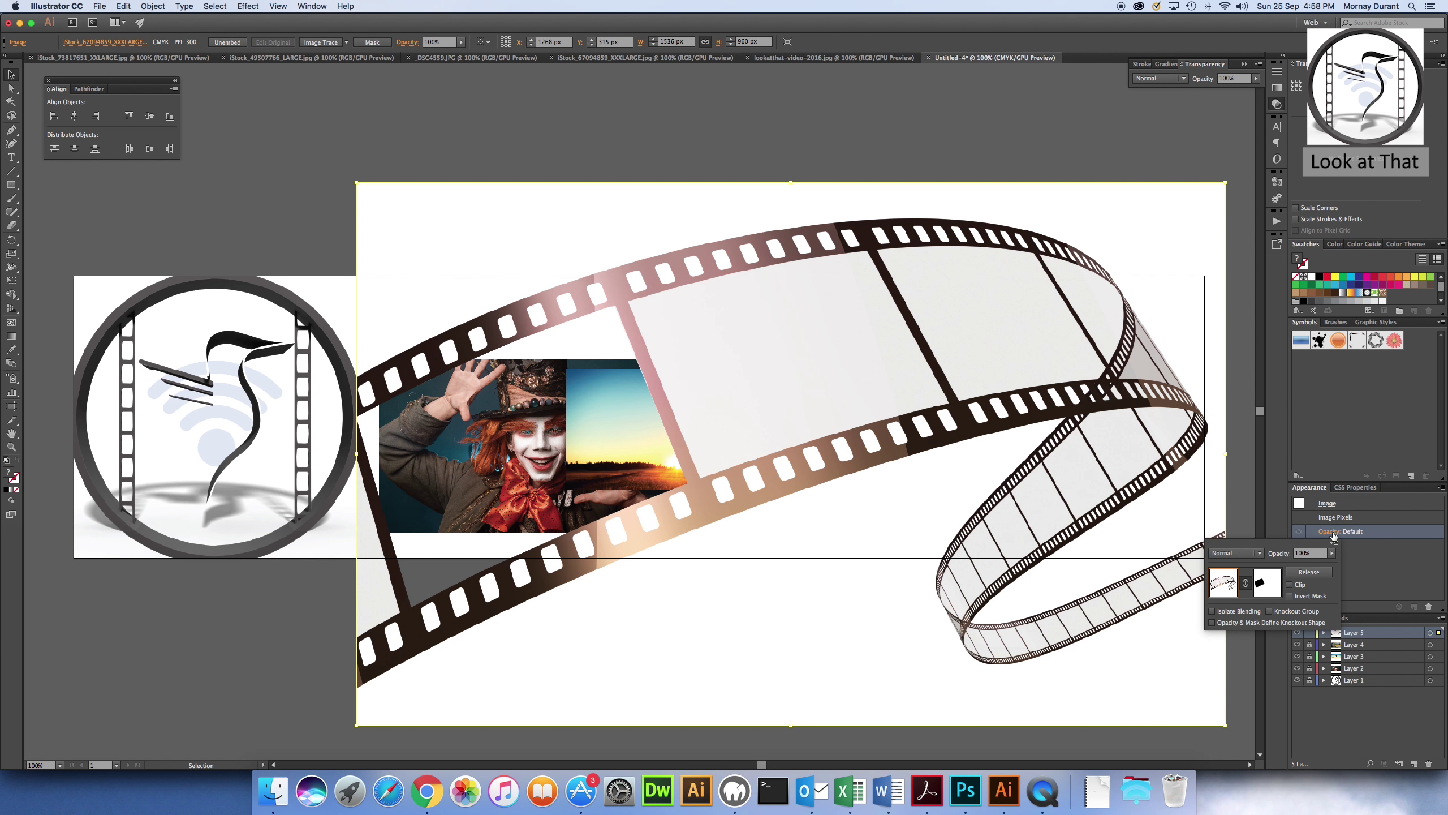
click(1272, 593)
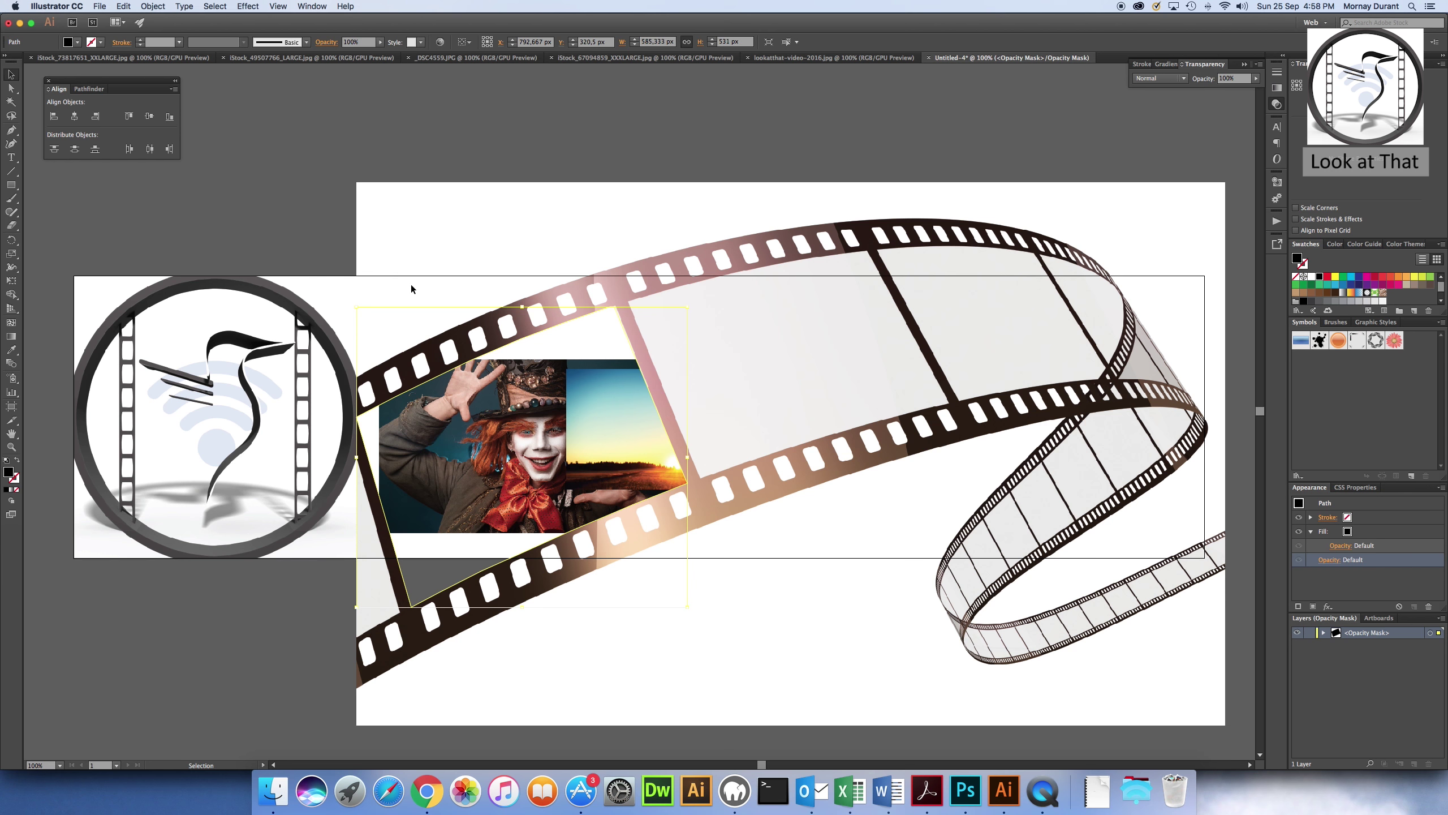
Within the opacity mask, start a Pen path down the left side and along the lower edge of the second large frame.
click(9, 135)
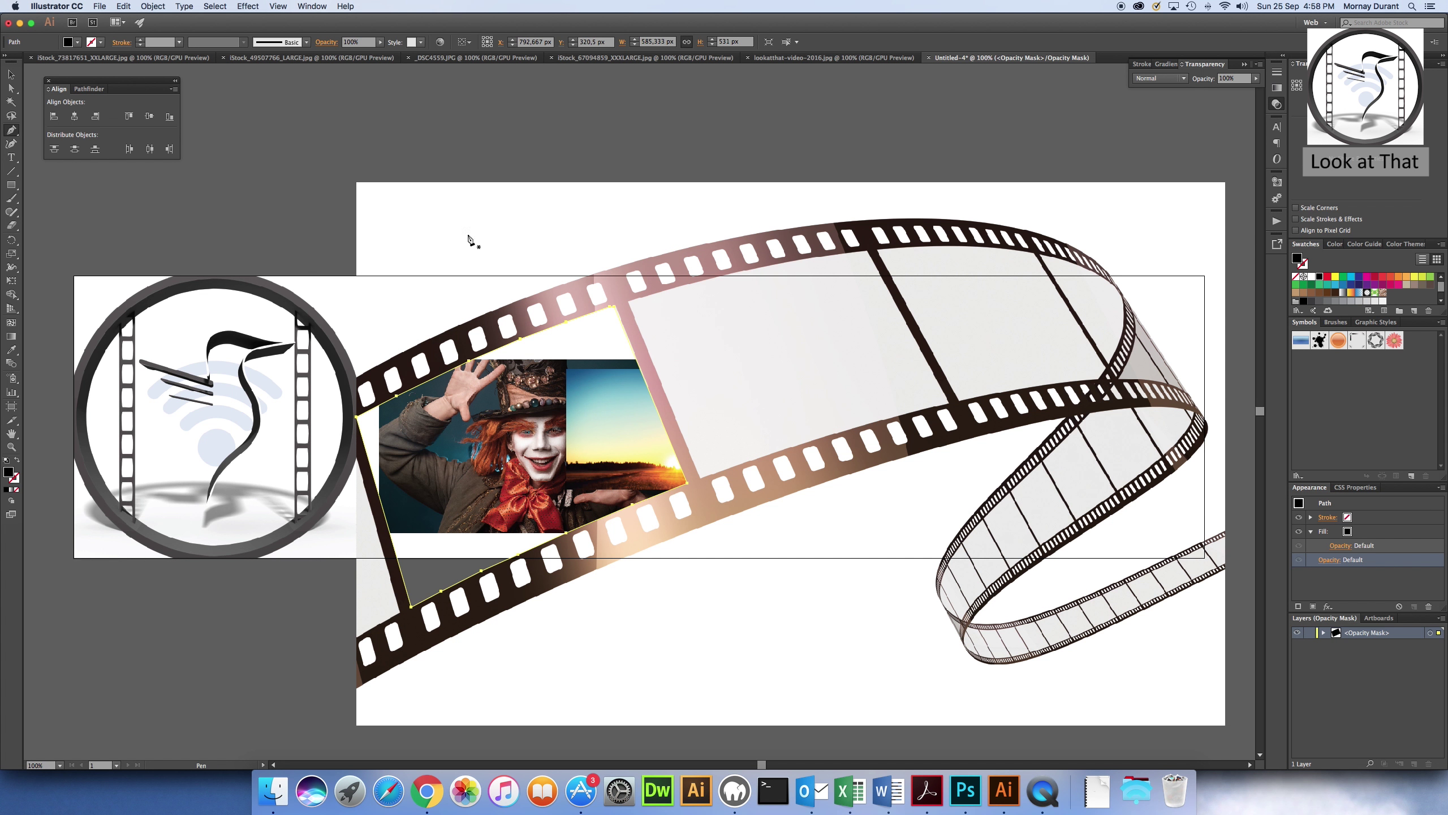
click(627, 302)
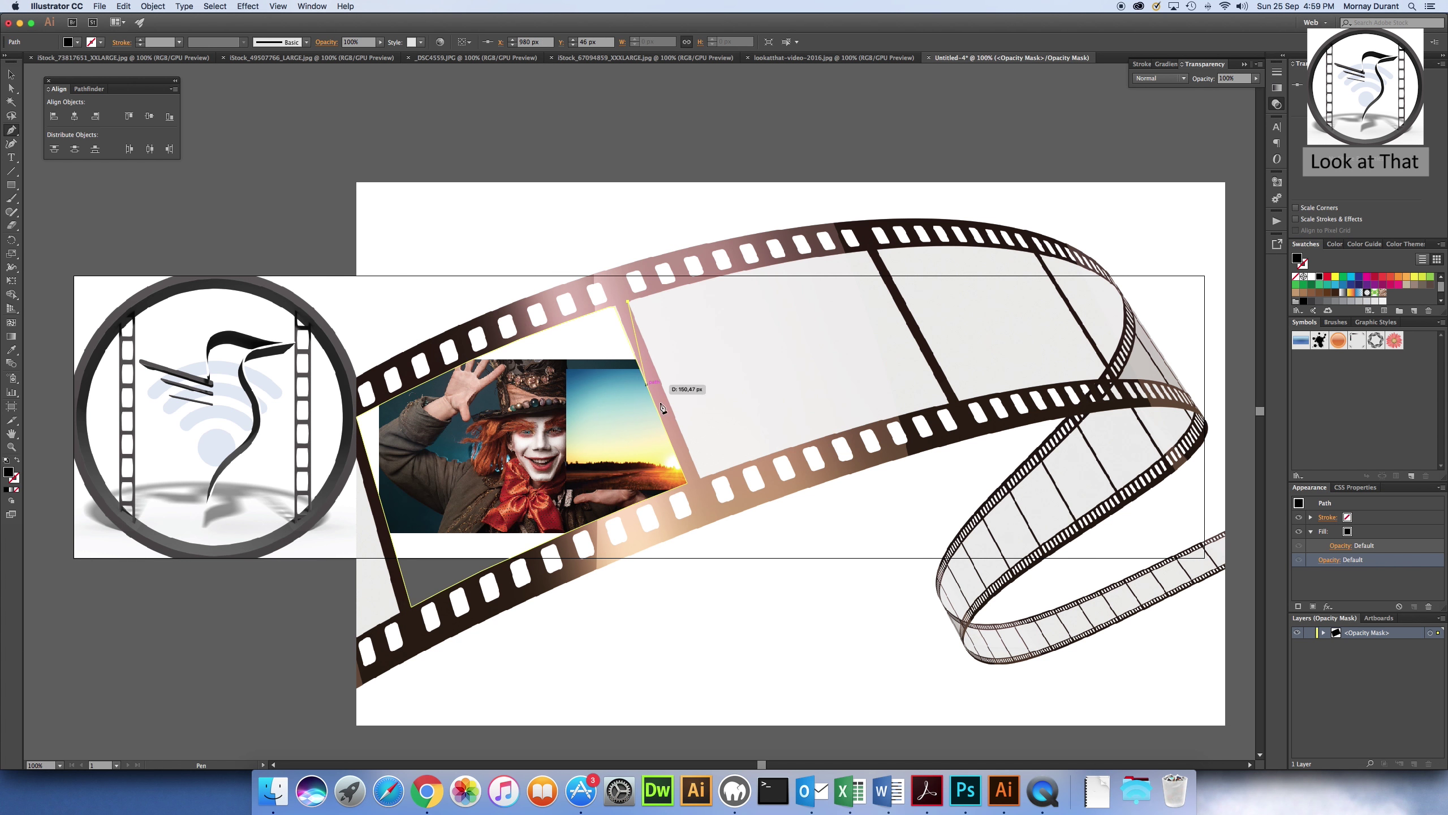
click(701, 478)
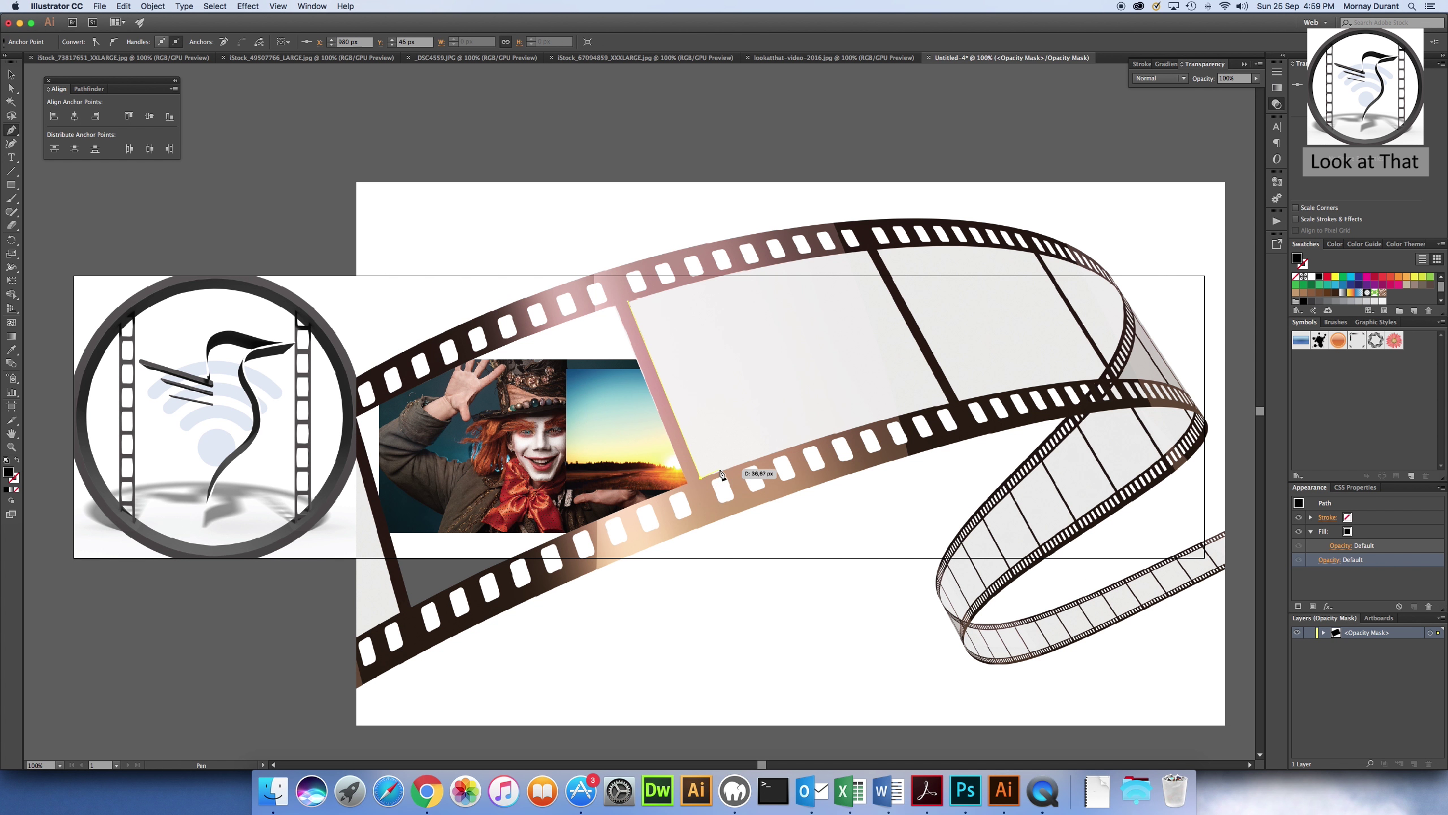
click(777, 454)
click(842, 432)
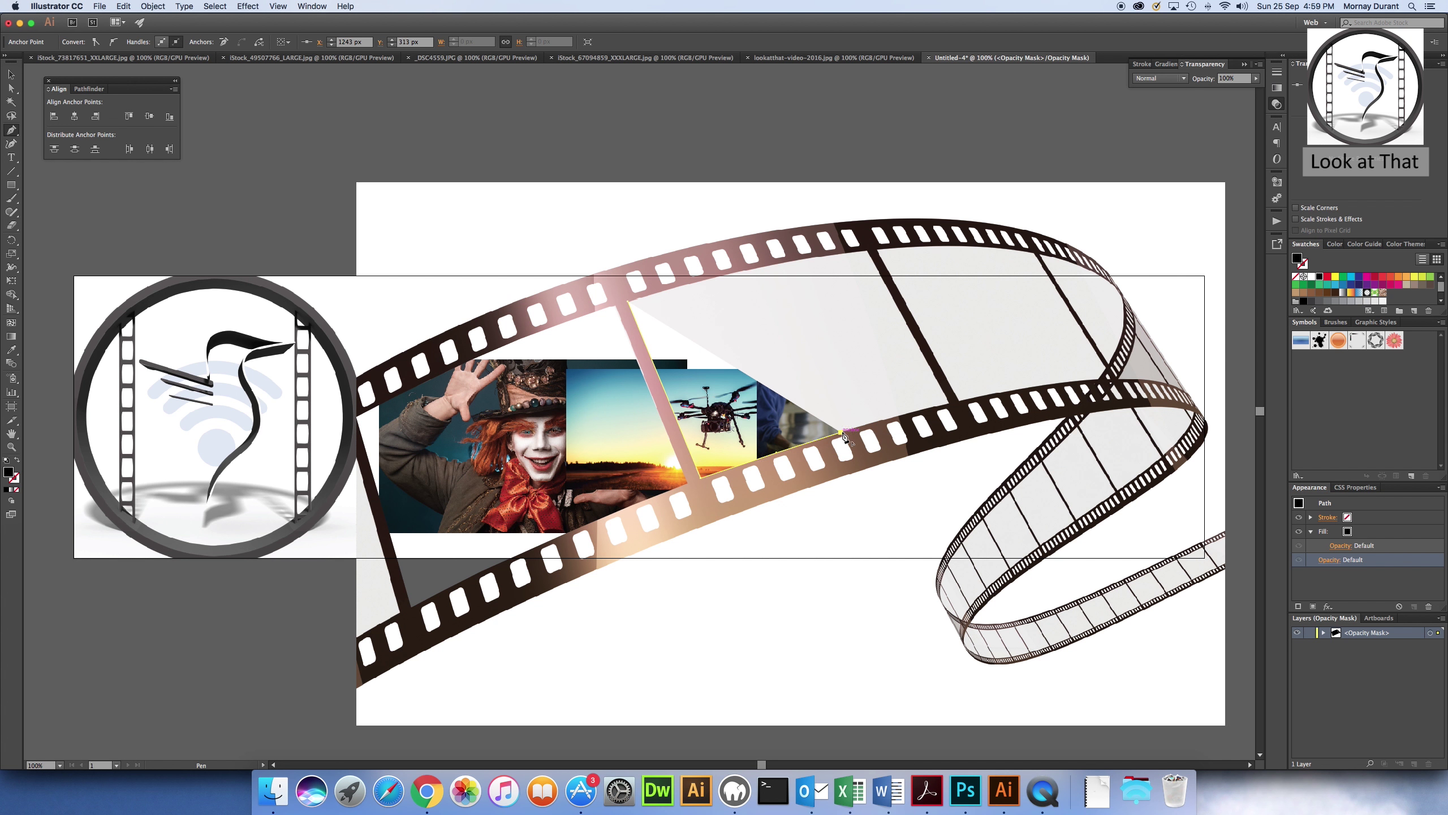
click(895, 417)
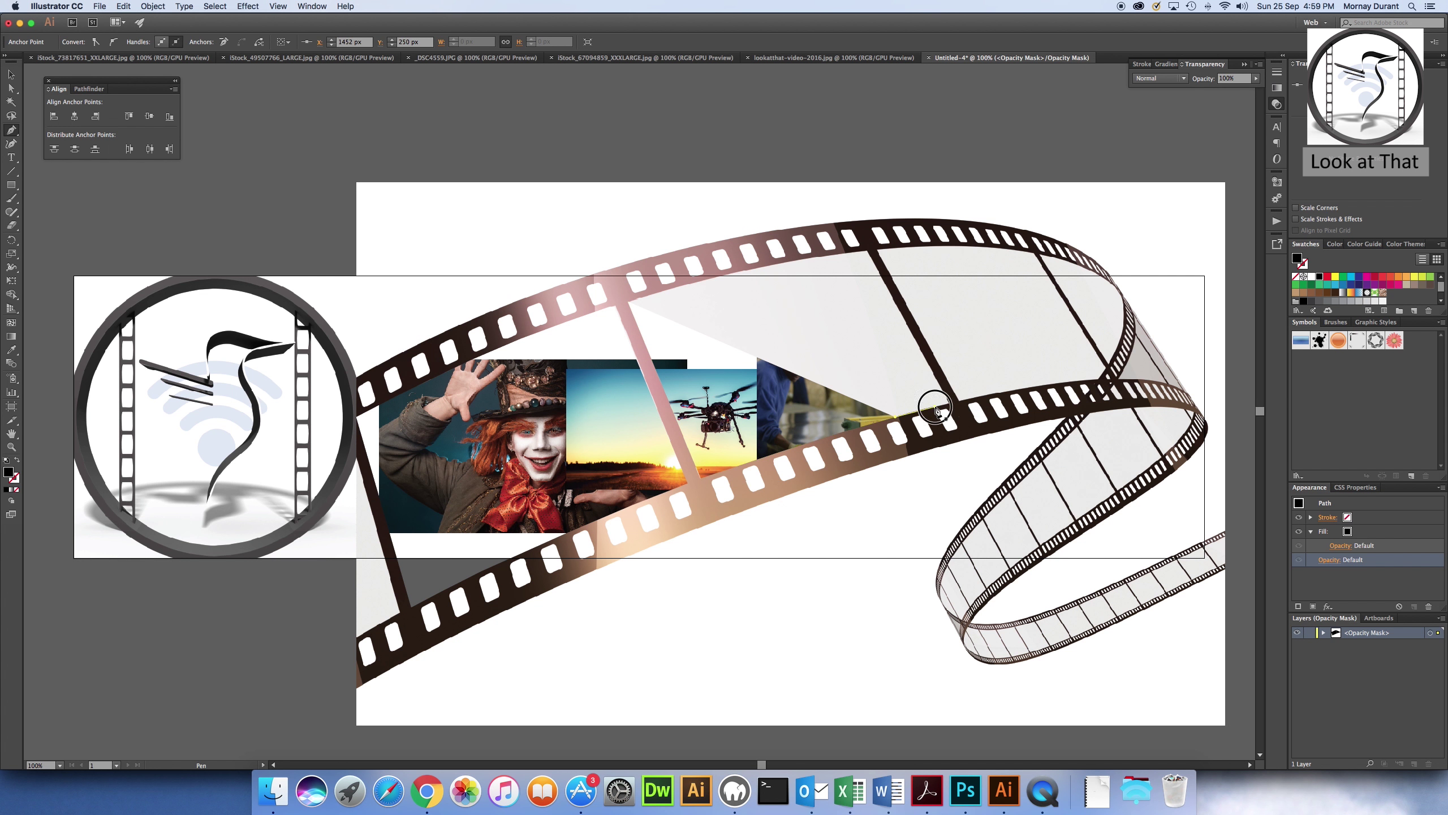
click(947, 404)
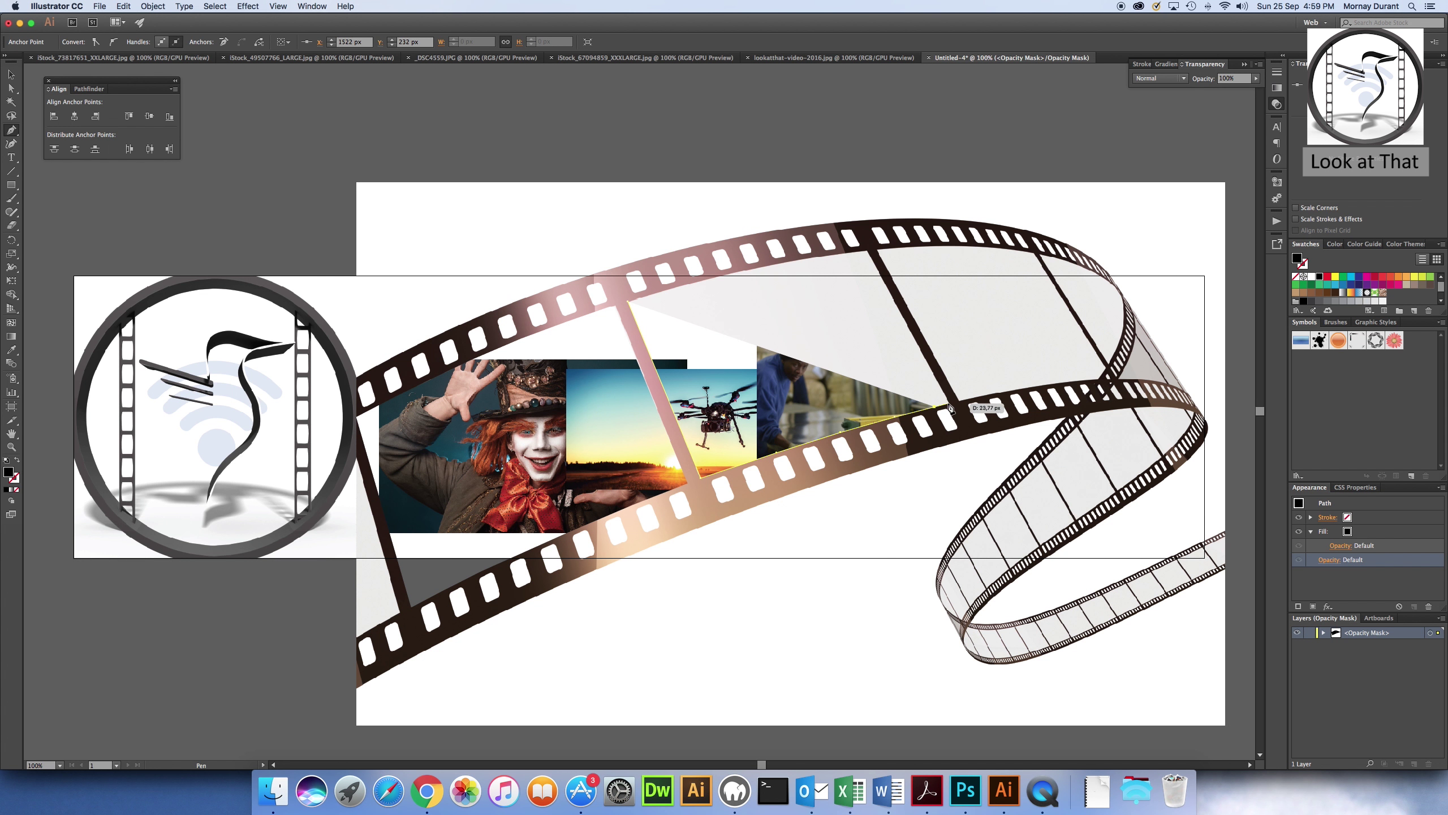
Continue the second frame's path up its right divider and back along the upper edge, closing it at the first point.
click(868, 251)
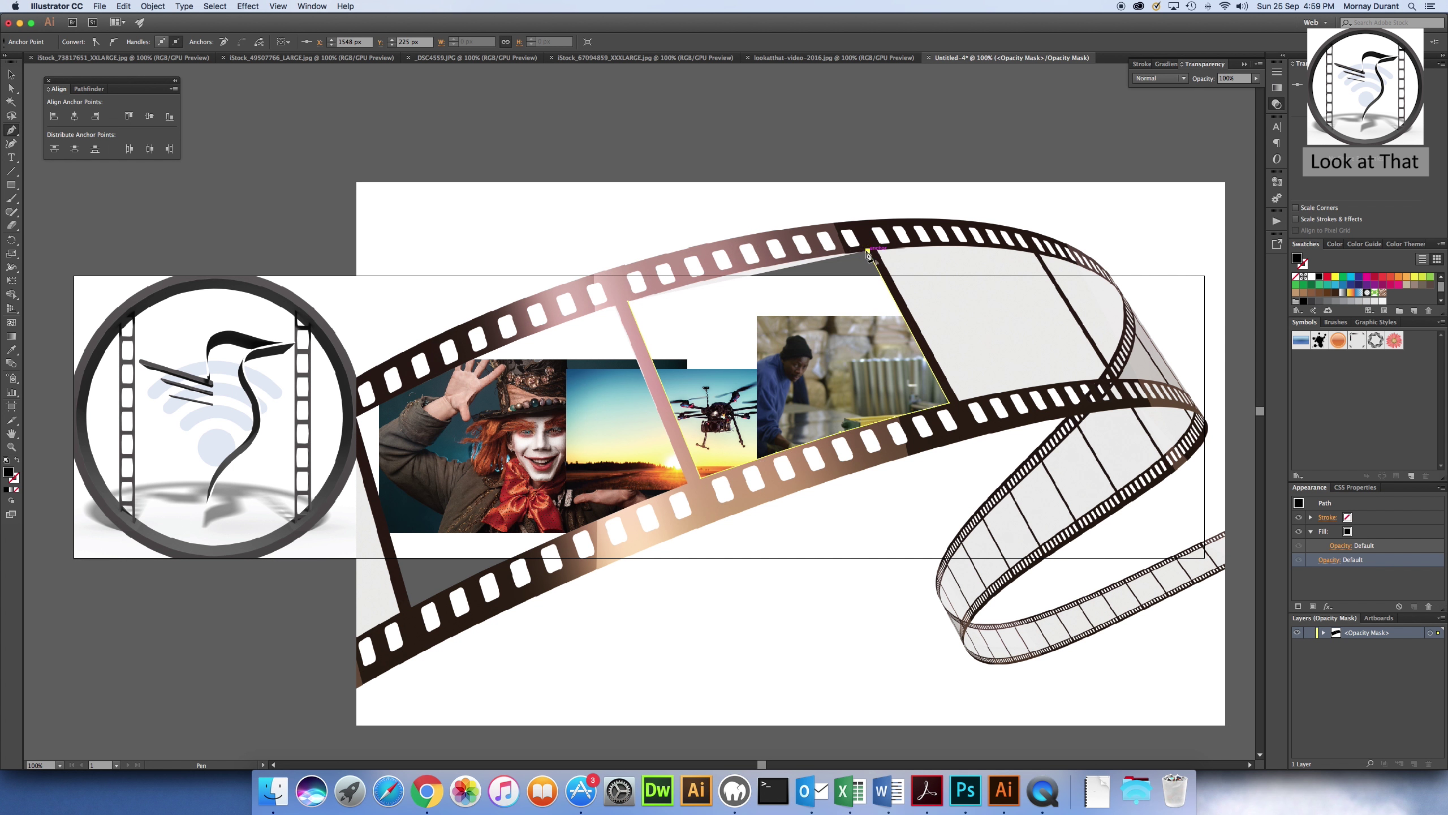
click(835, 256)
click(759, 267)
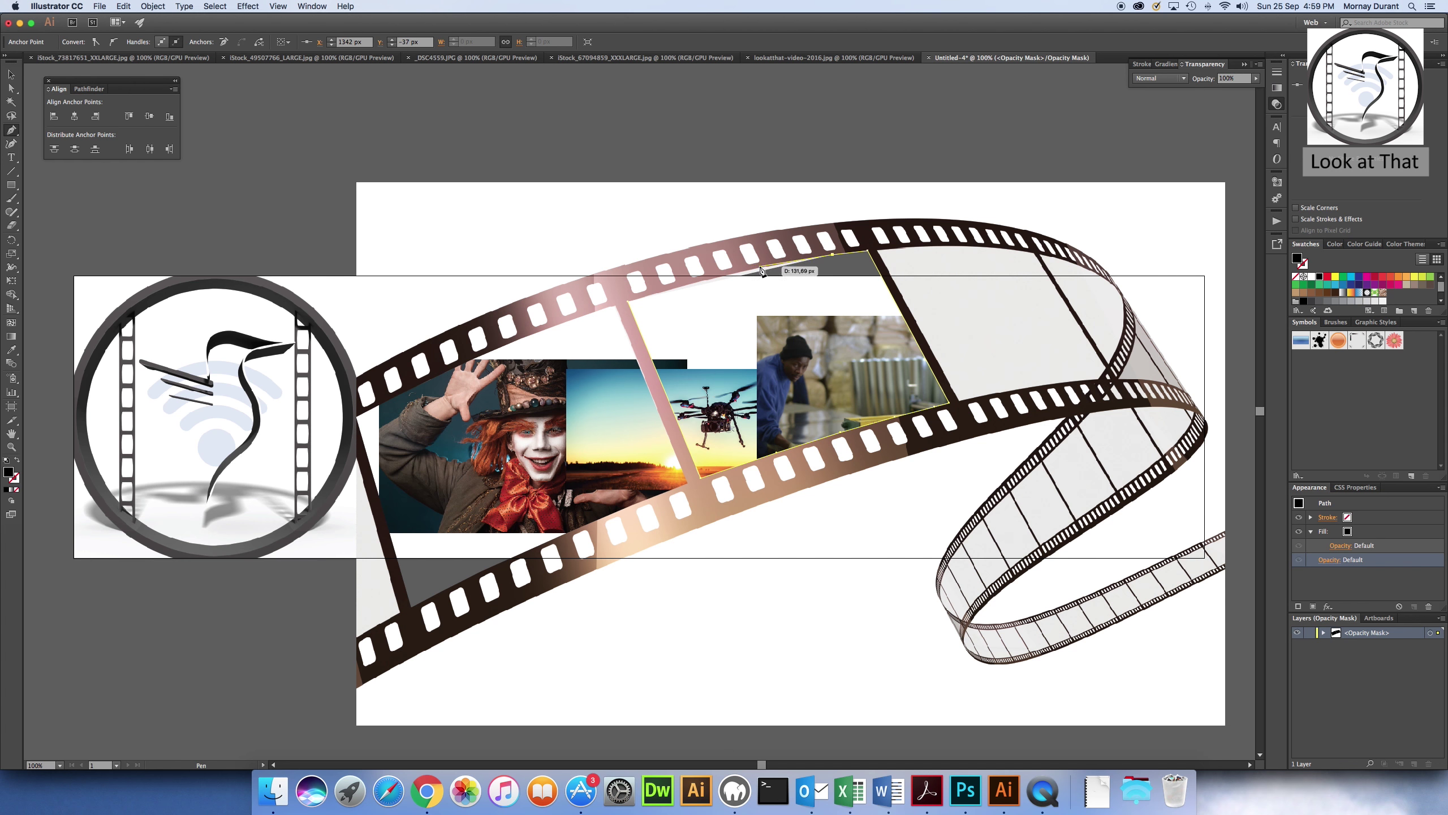
click(707, 279)
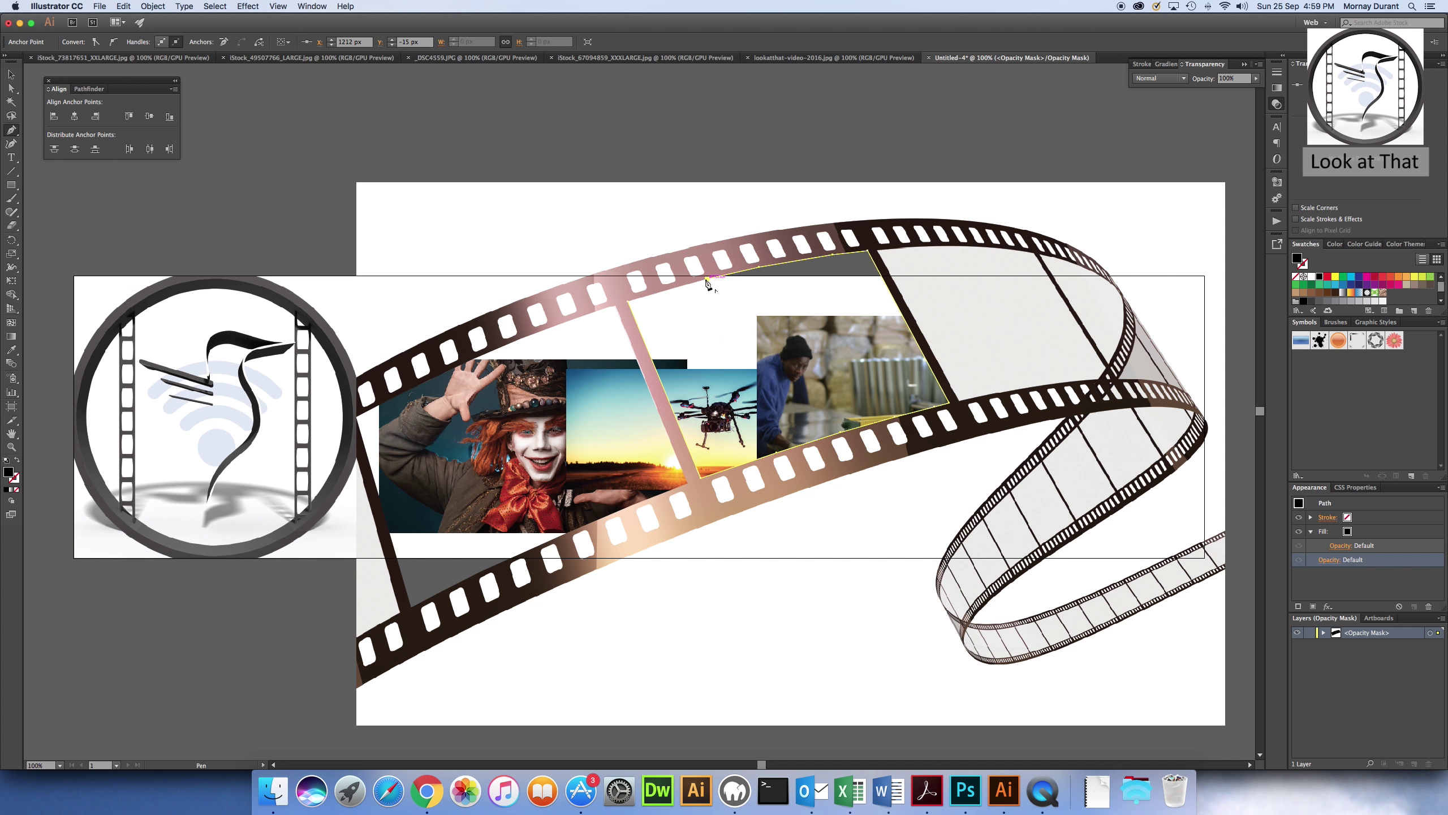
click(657, 295)
click(656, 293)
click(628, 302)
Within the opacity mask, start a Pen path down the left divider and along the lower edge of the third large frame.
click(877, 251)
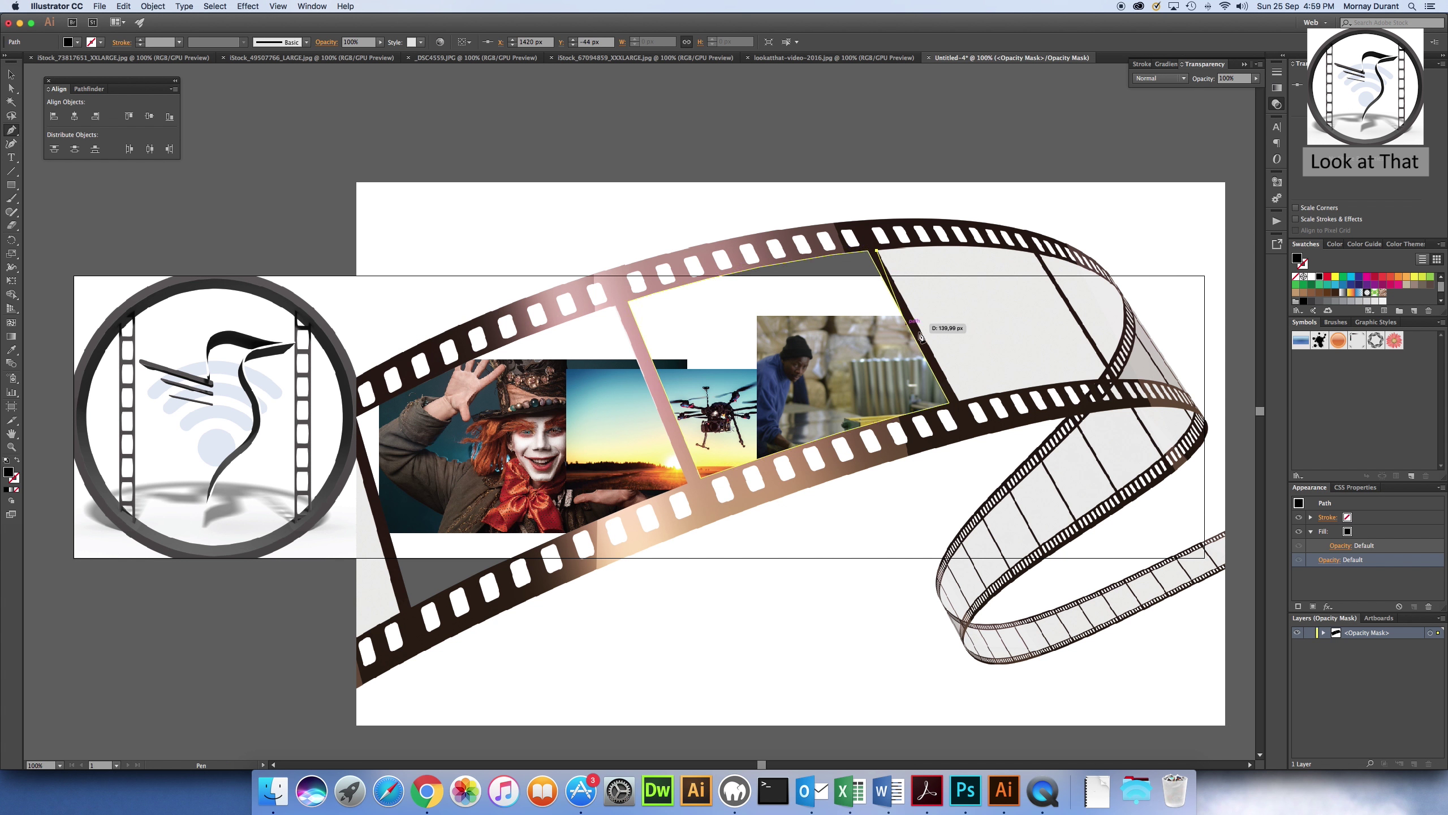
click(959, 401)
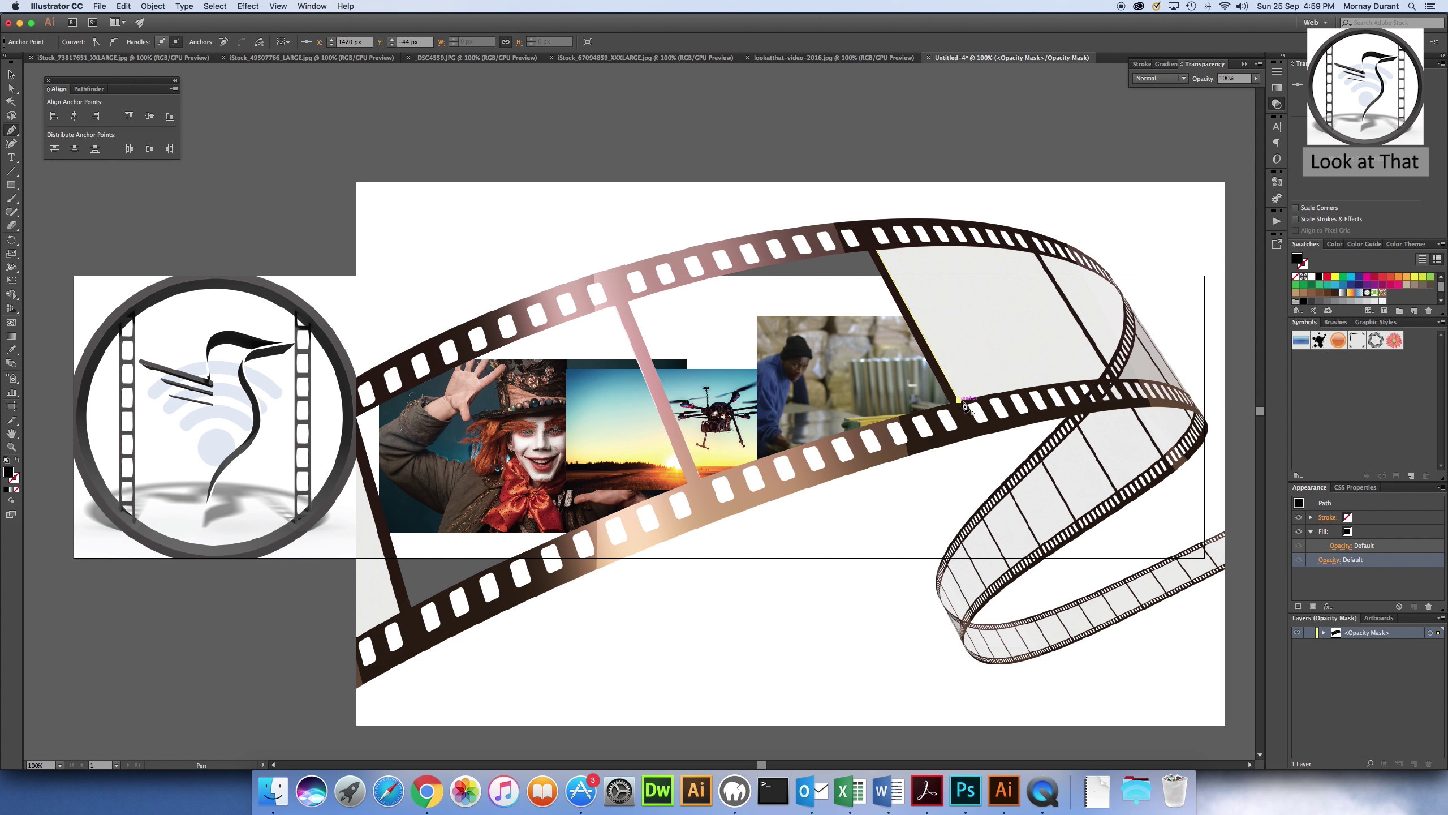
click(1004, 393)
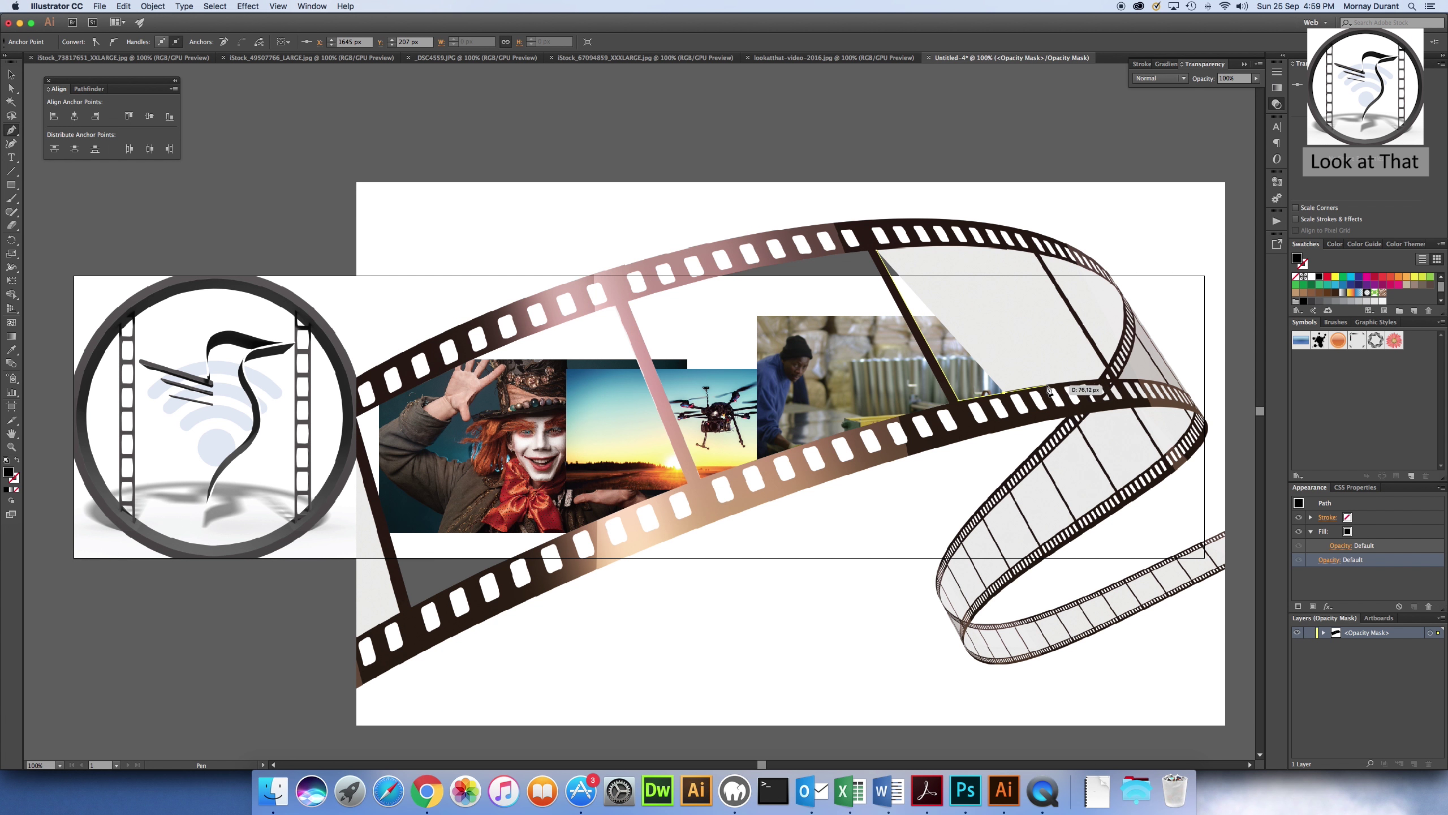
click(1062, 385)
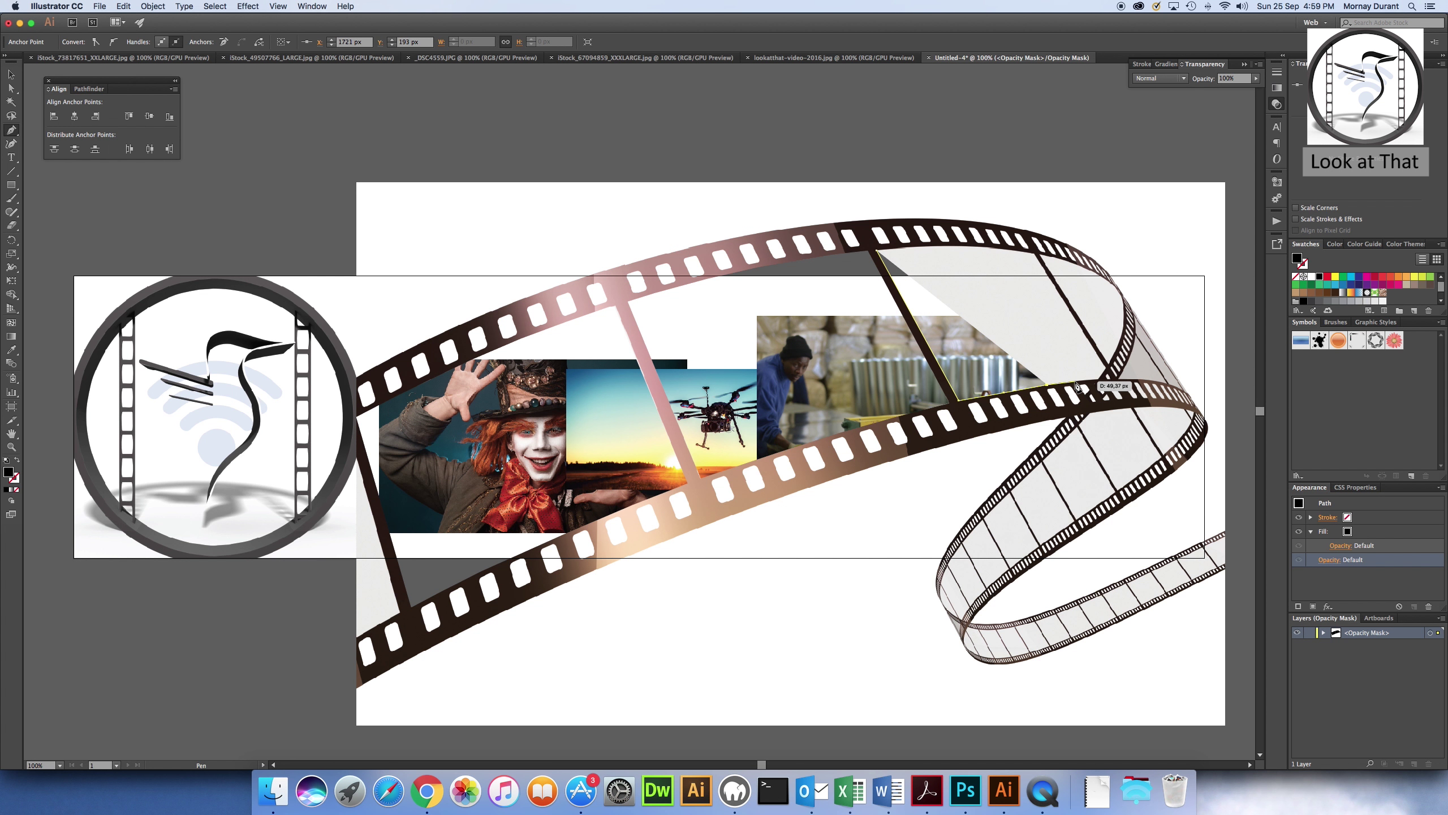
click(1077, 382)
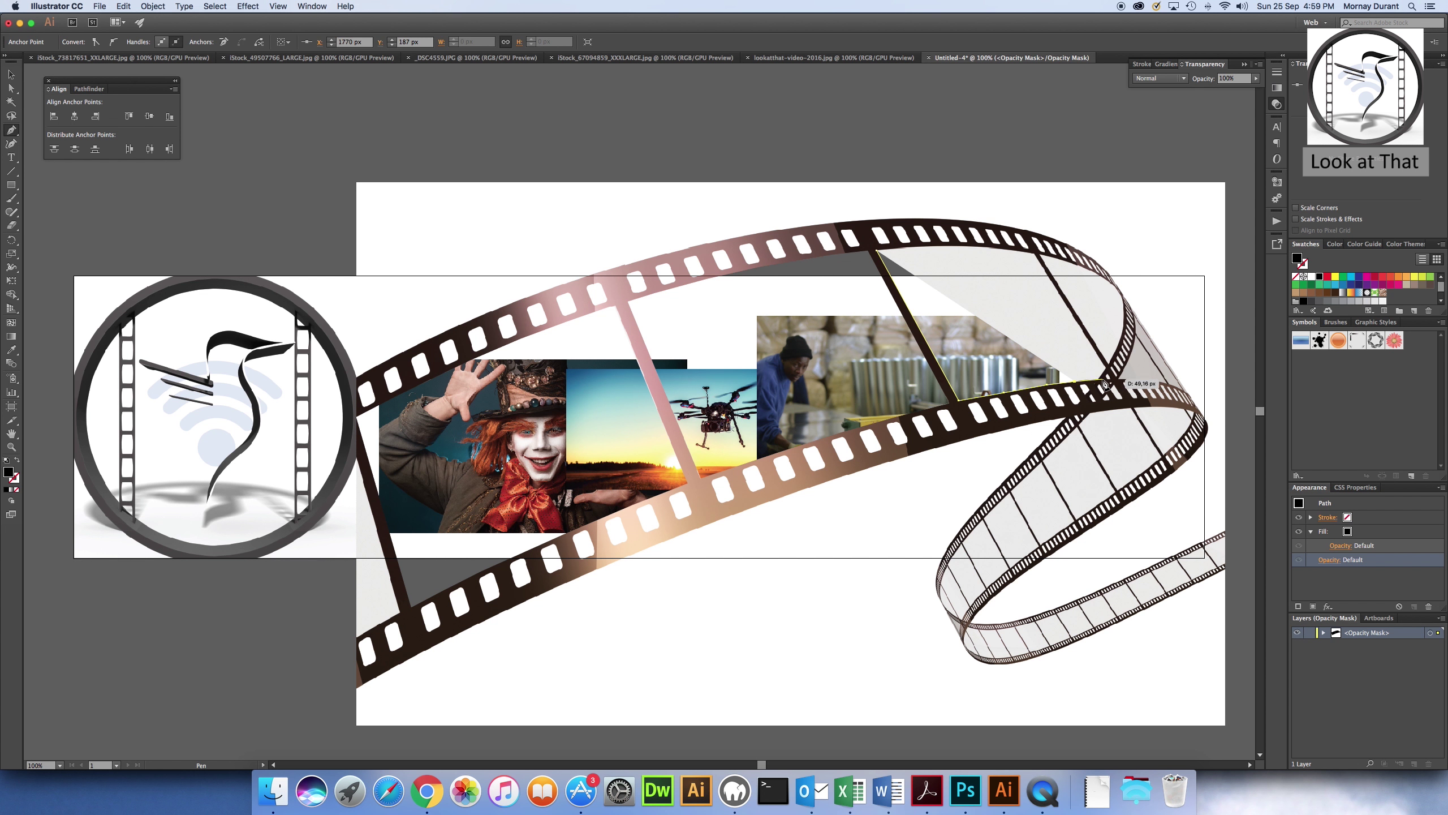
click(1100, 384)
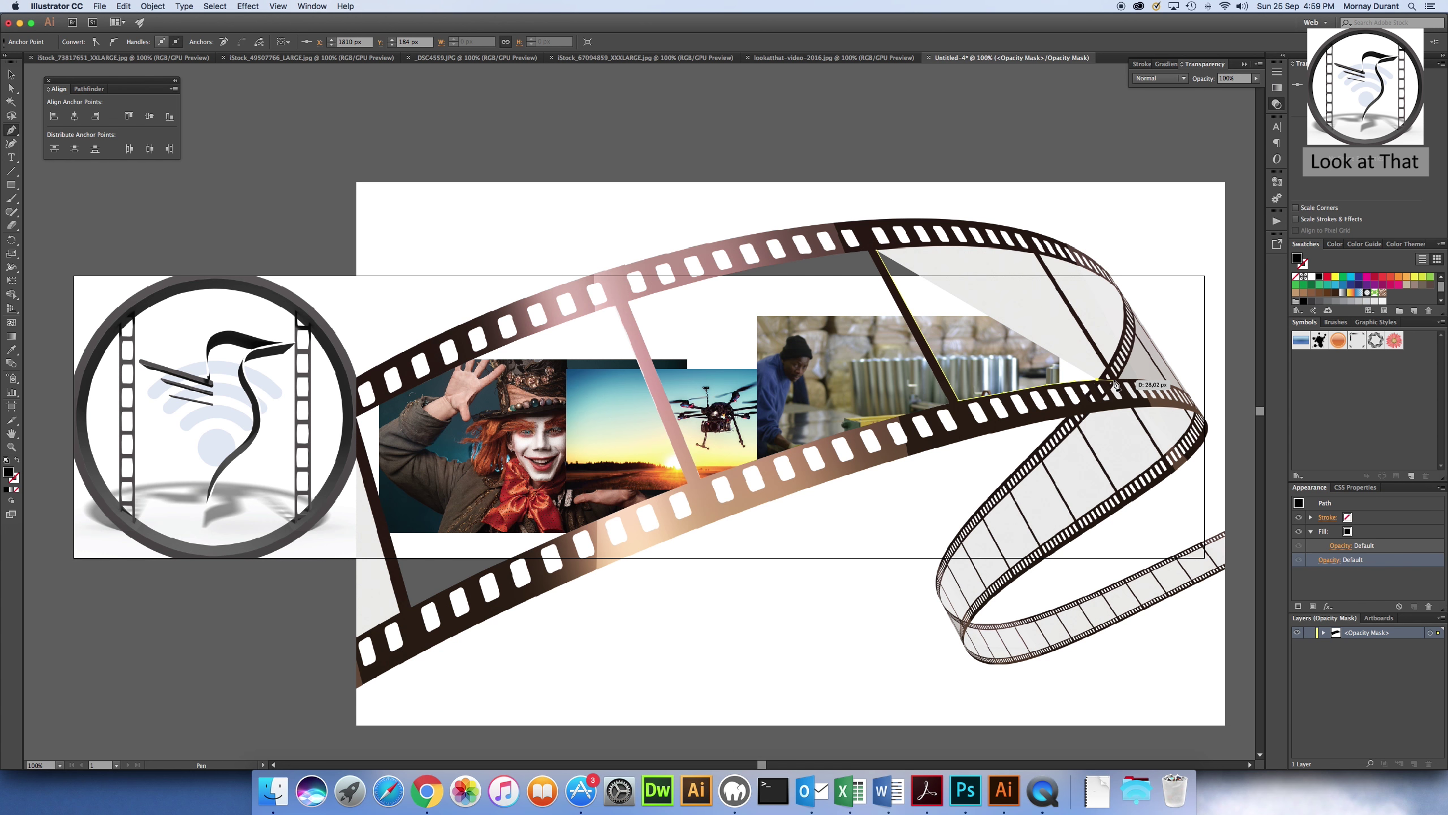
click(1116, 385)
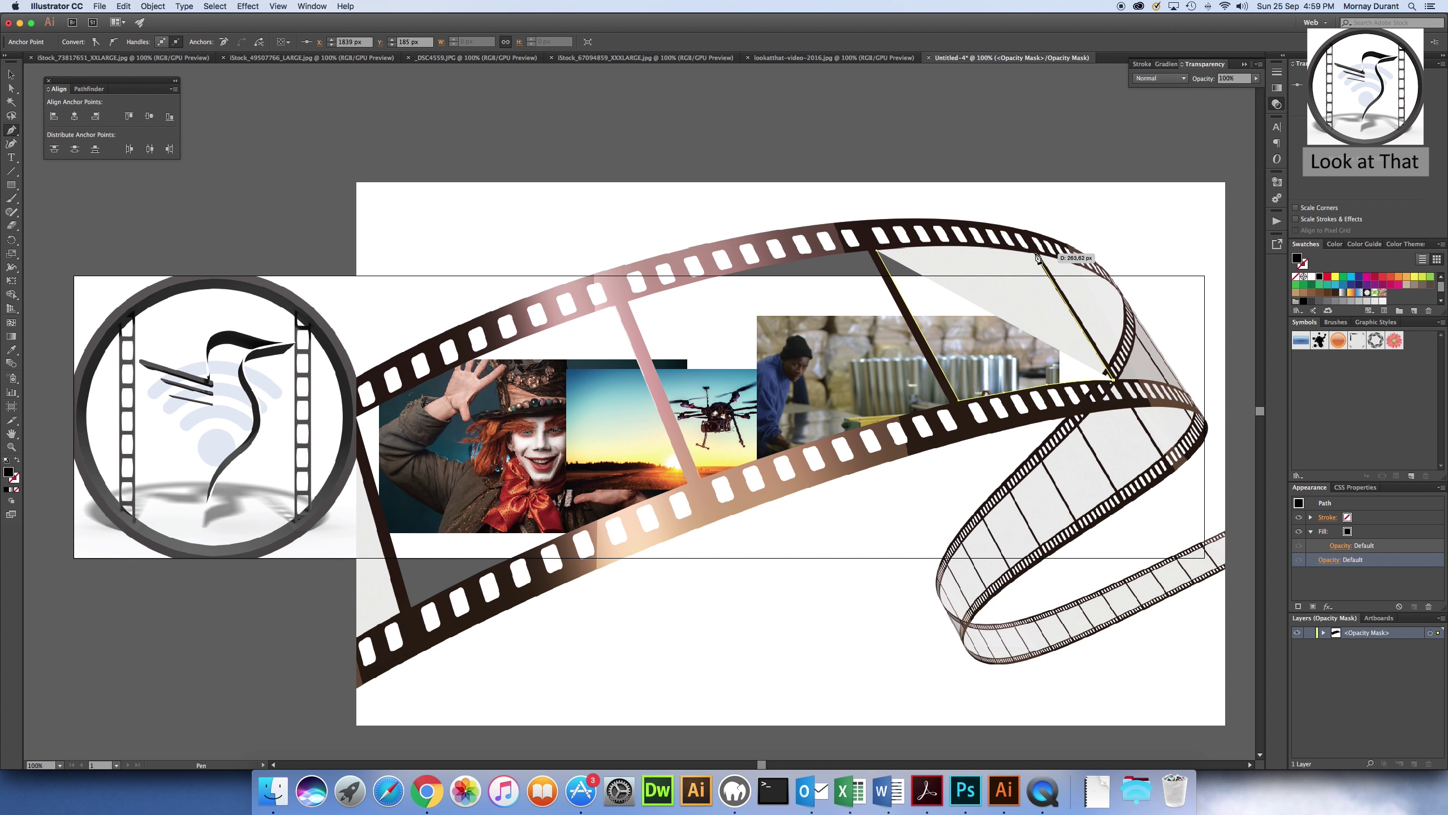
Continue the third frame's path up its right divider and back along the upper edge, closing it at the first point.
click(1018, 251)
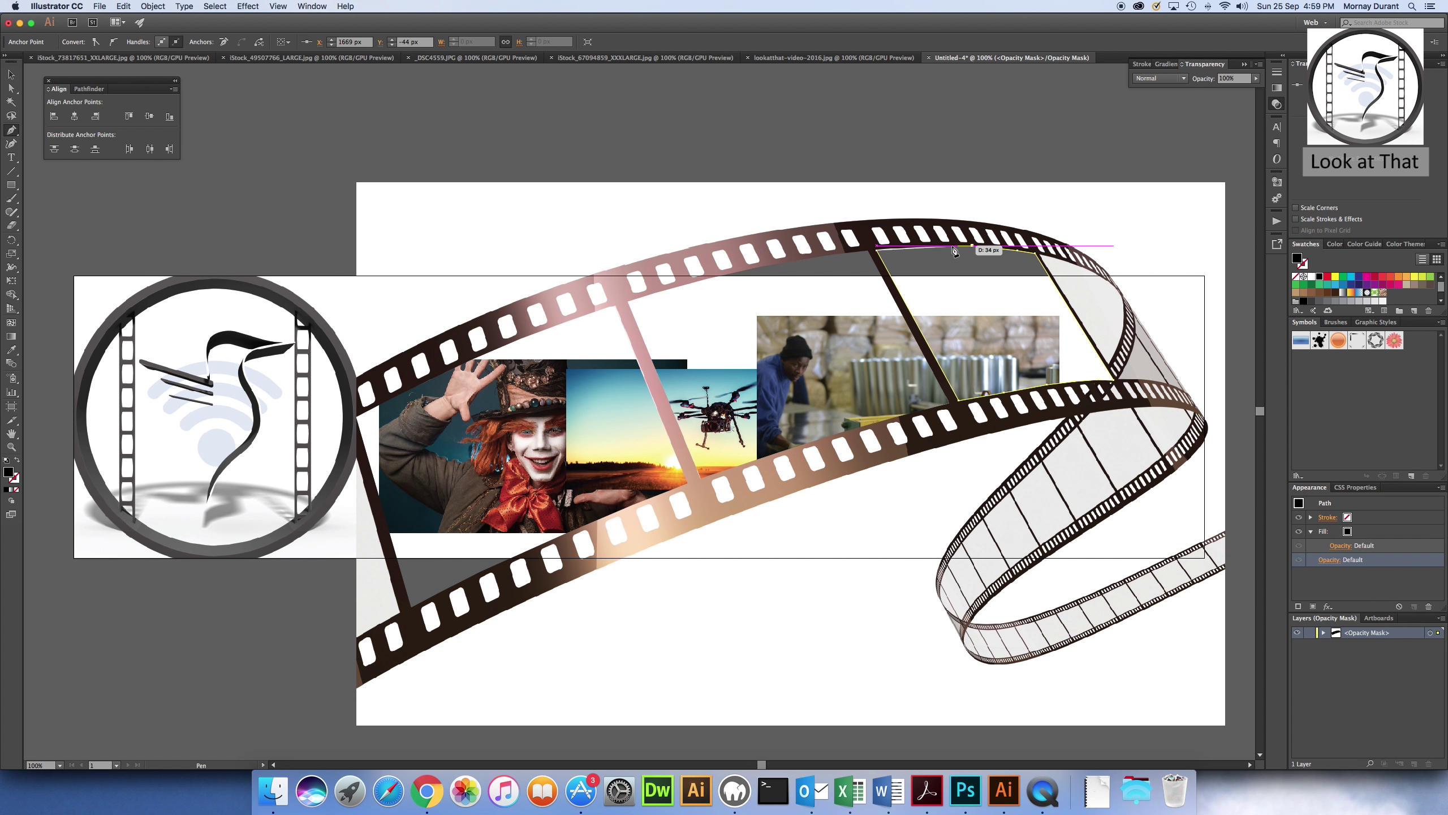
click(931, 246)
click(909, 248)
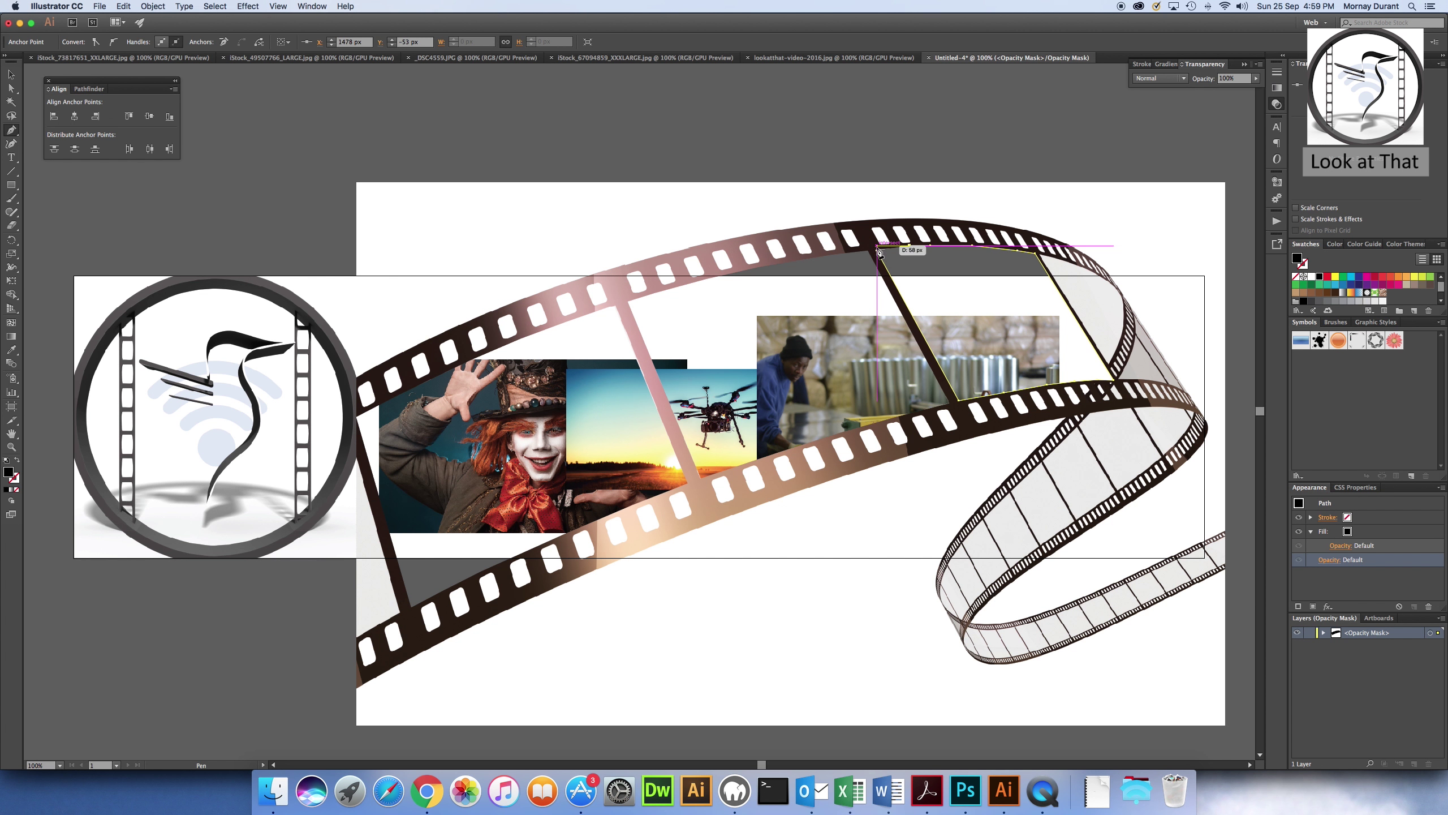
click(876, 251)
click(877, 253)
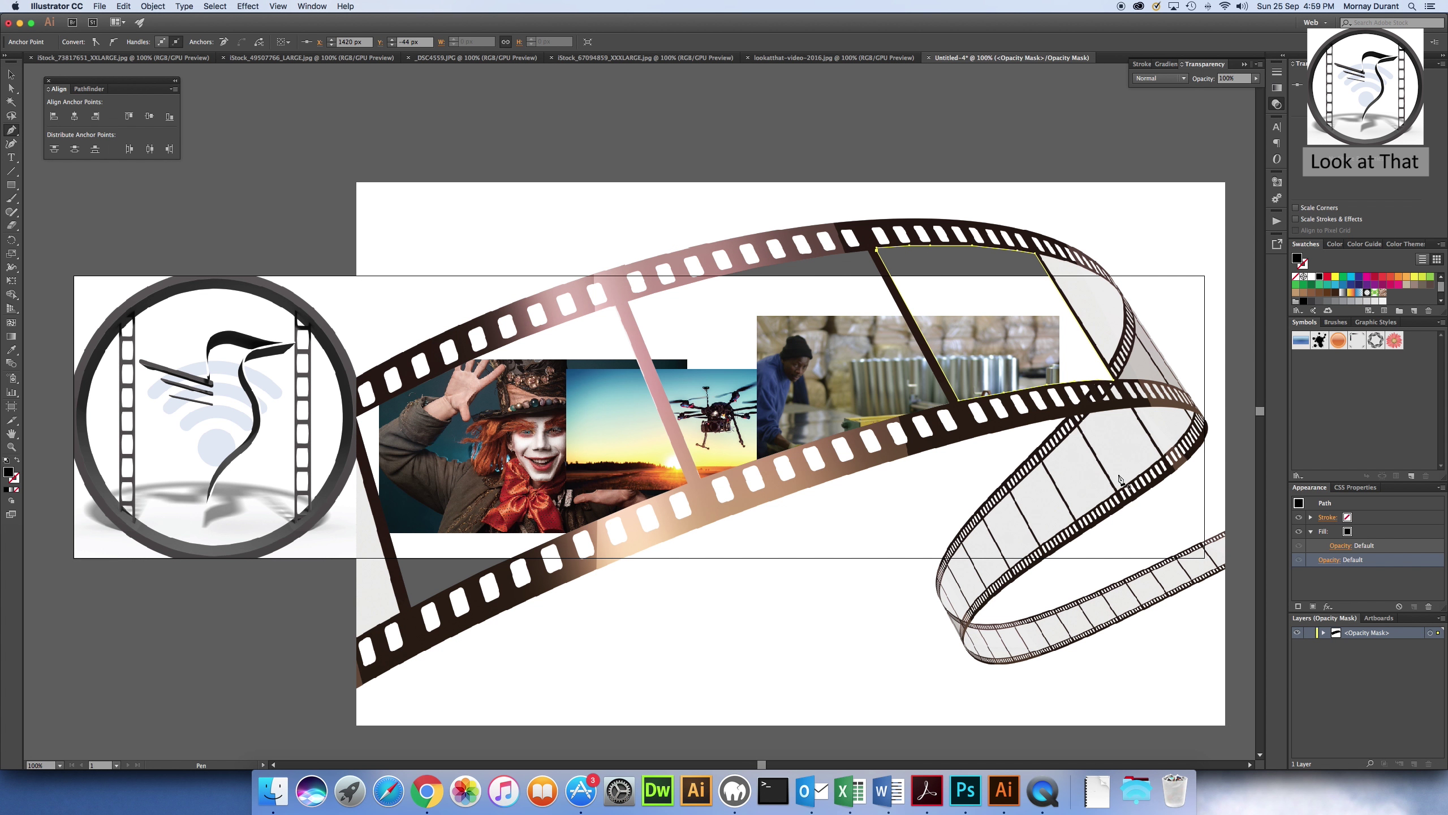
Leave opacity mask editing and return to the filmstrip artwork.
click(1328, 559)
click(1227, 615)
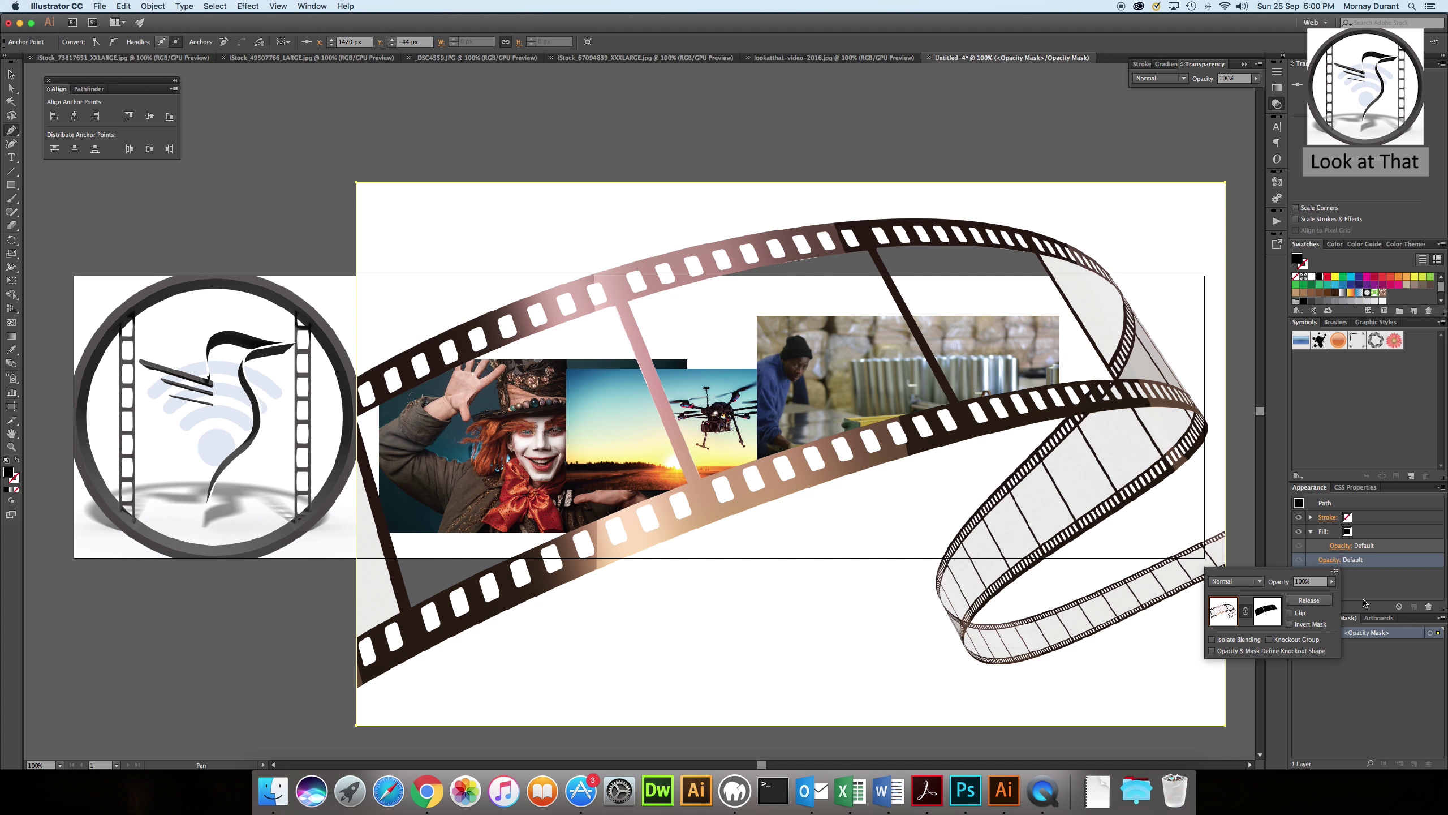
click(1364, 603)
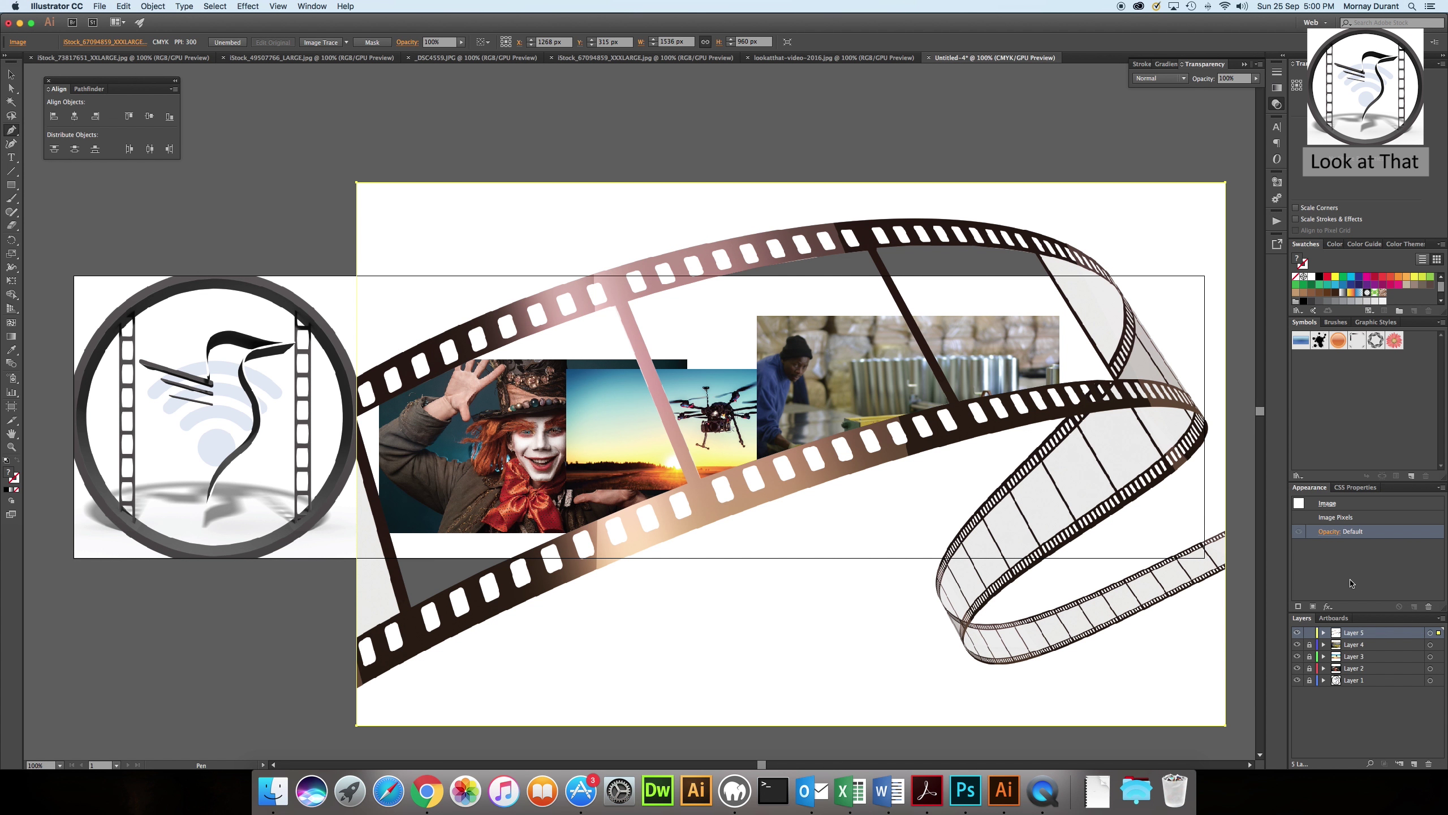
Lock Layer 5, hide the photos on Layers 4 and 3, and make Layer 2 the active, unlocked layer.
click(1310, 633)
click(1311, 645)
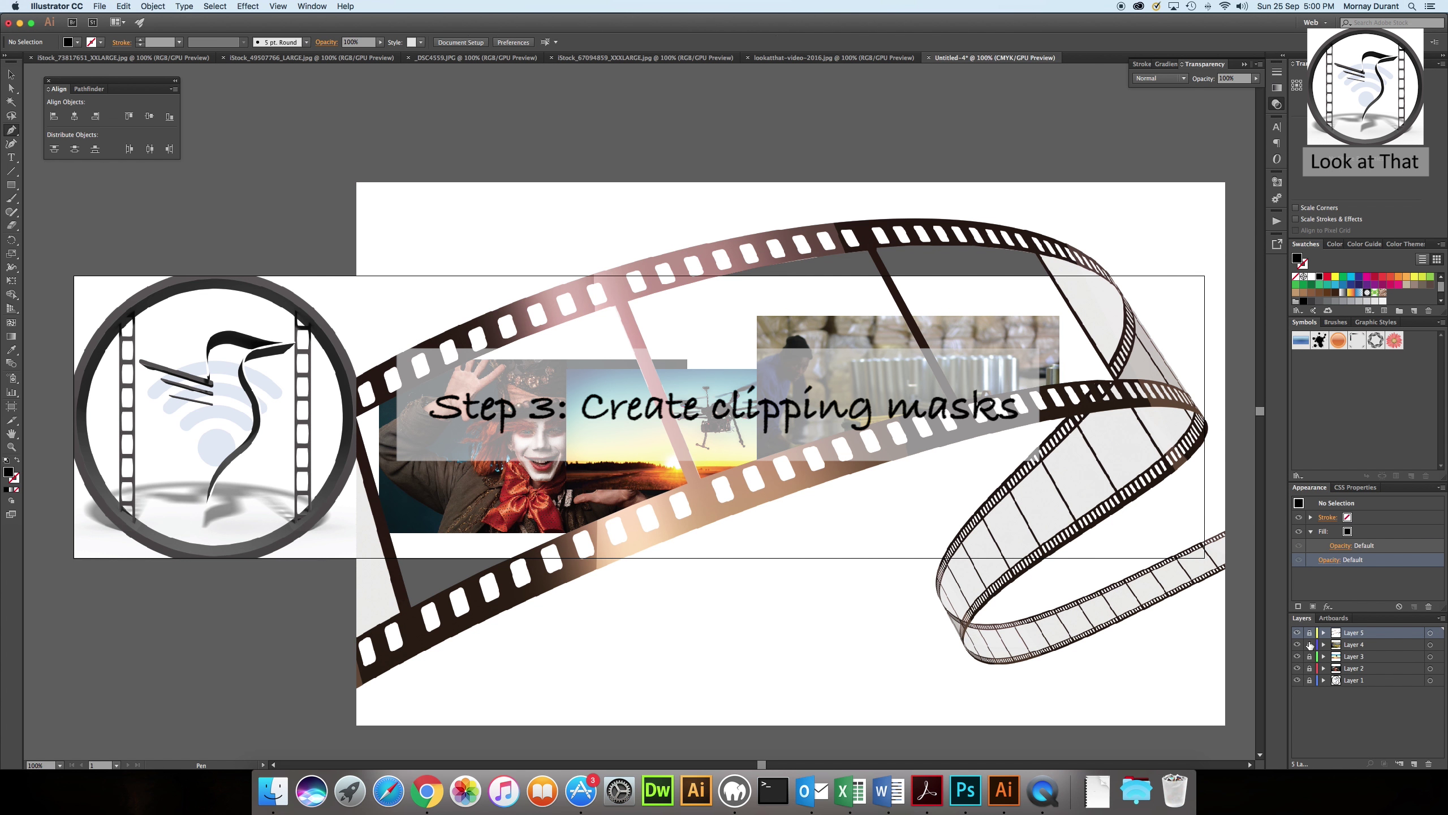
click(1351, 668)
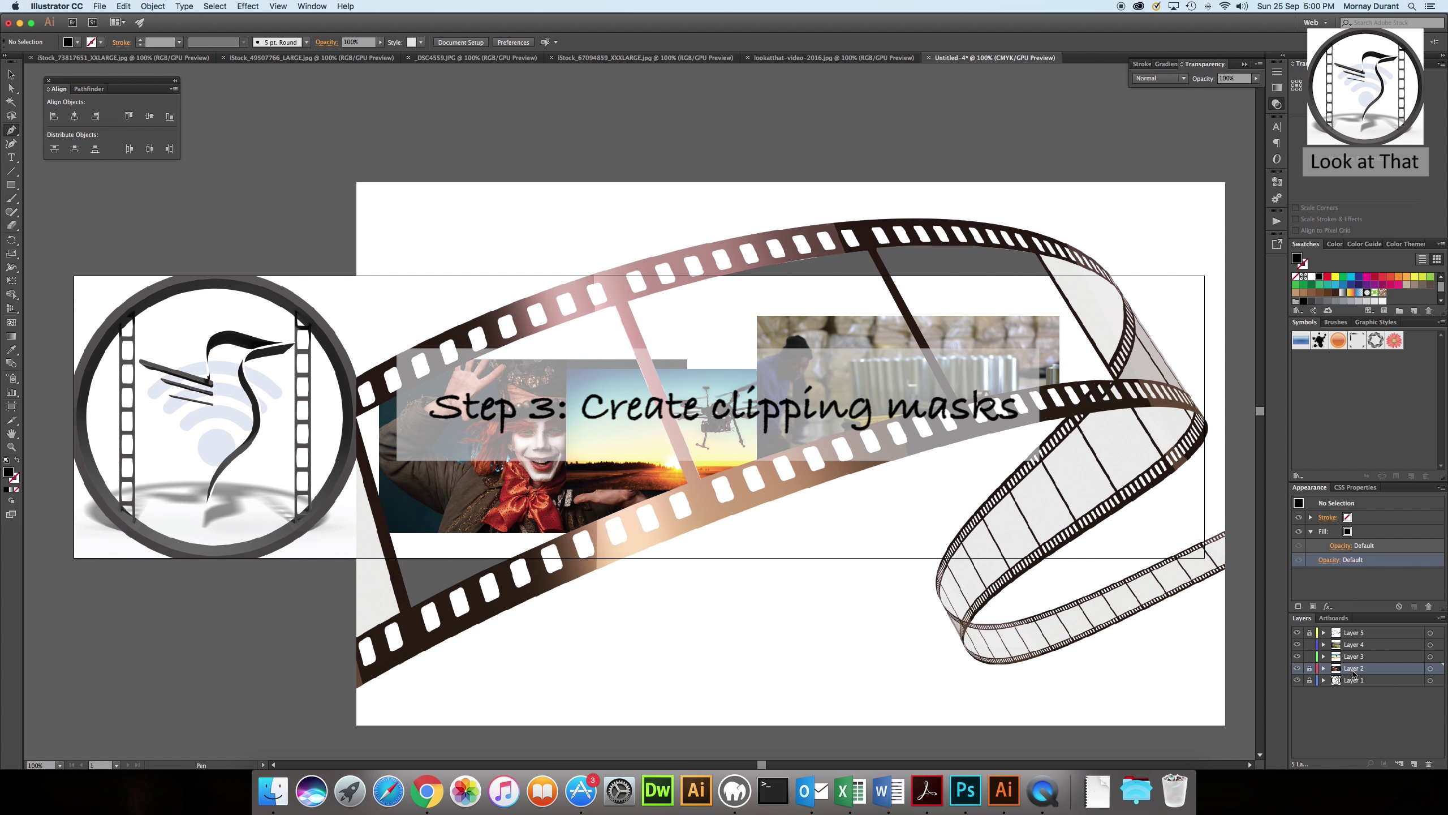
click(1298, 645)
click(1298, 656)
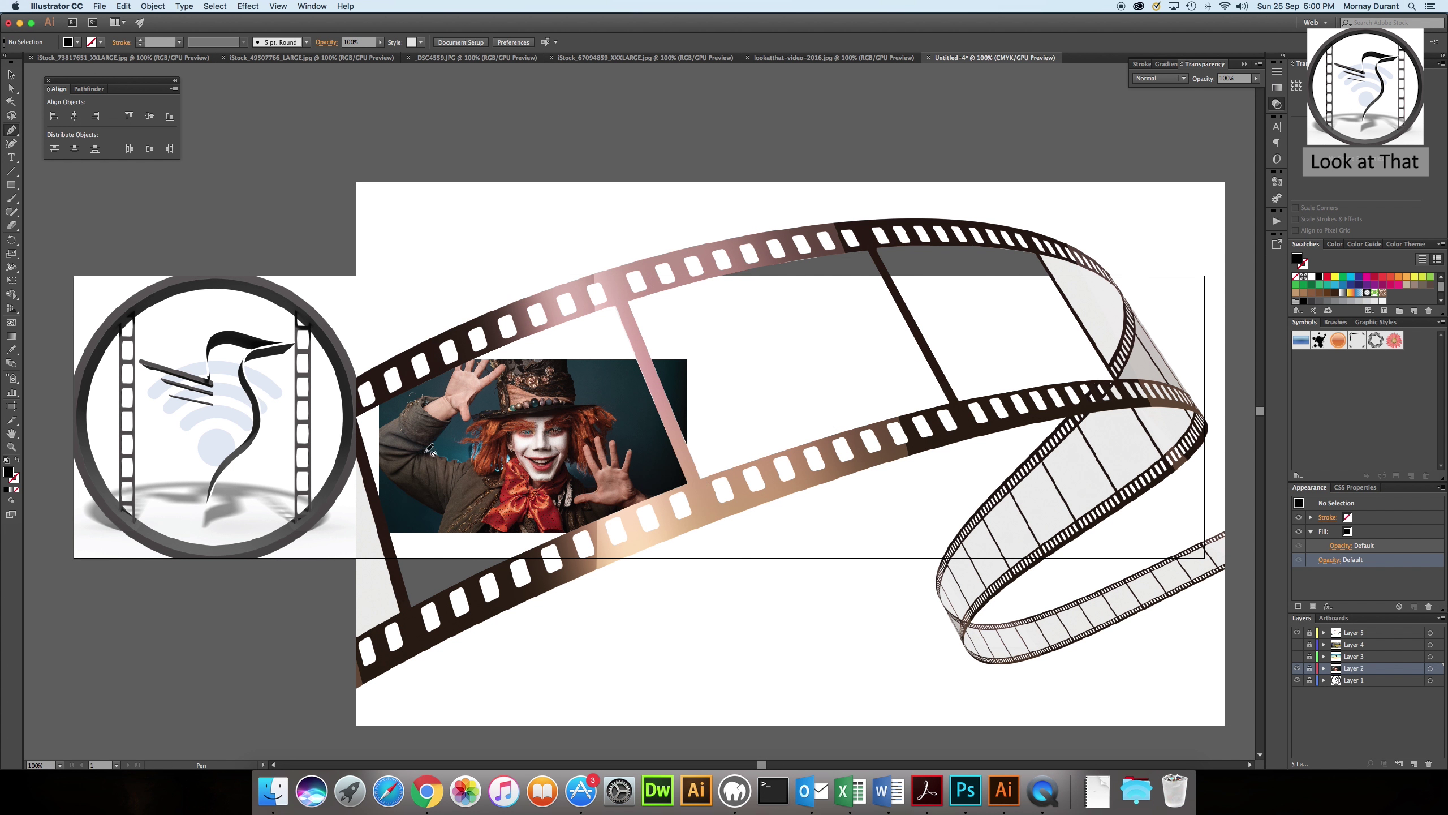
click(9, 74)
click(1309, 669)
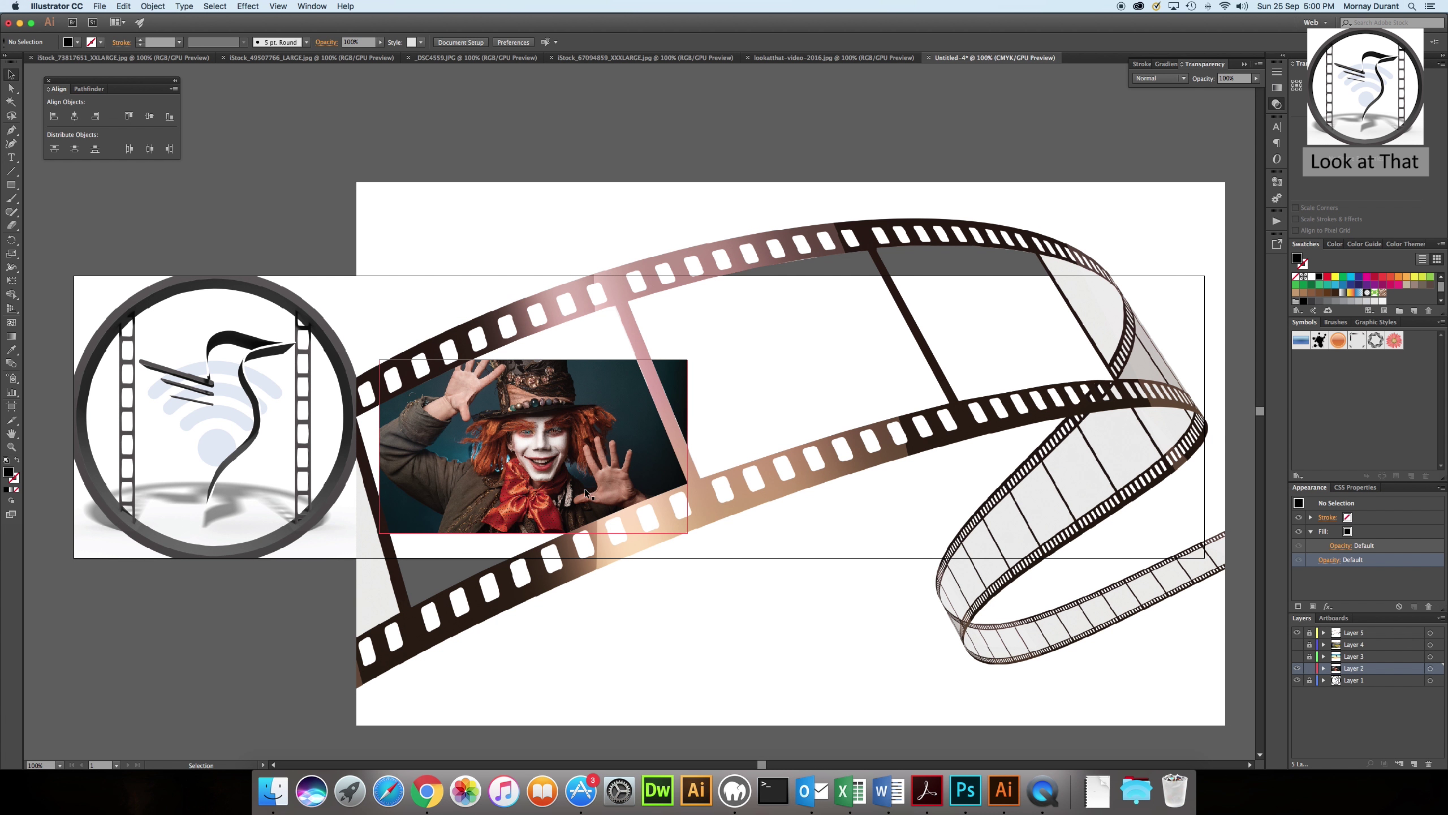
Enlarge and tilt the top-hat photo to cover the first large film frame, with overall bounds of about 805 × 646 px.
click(536, 476)
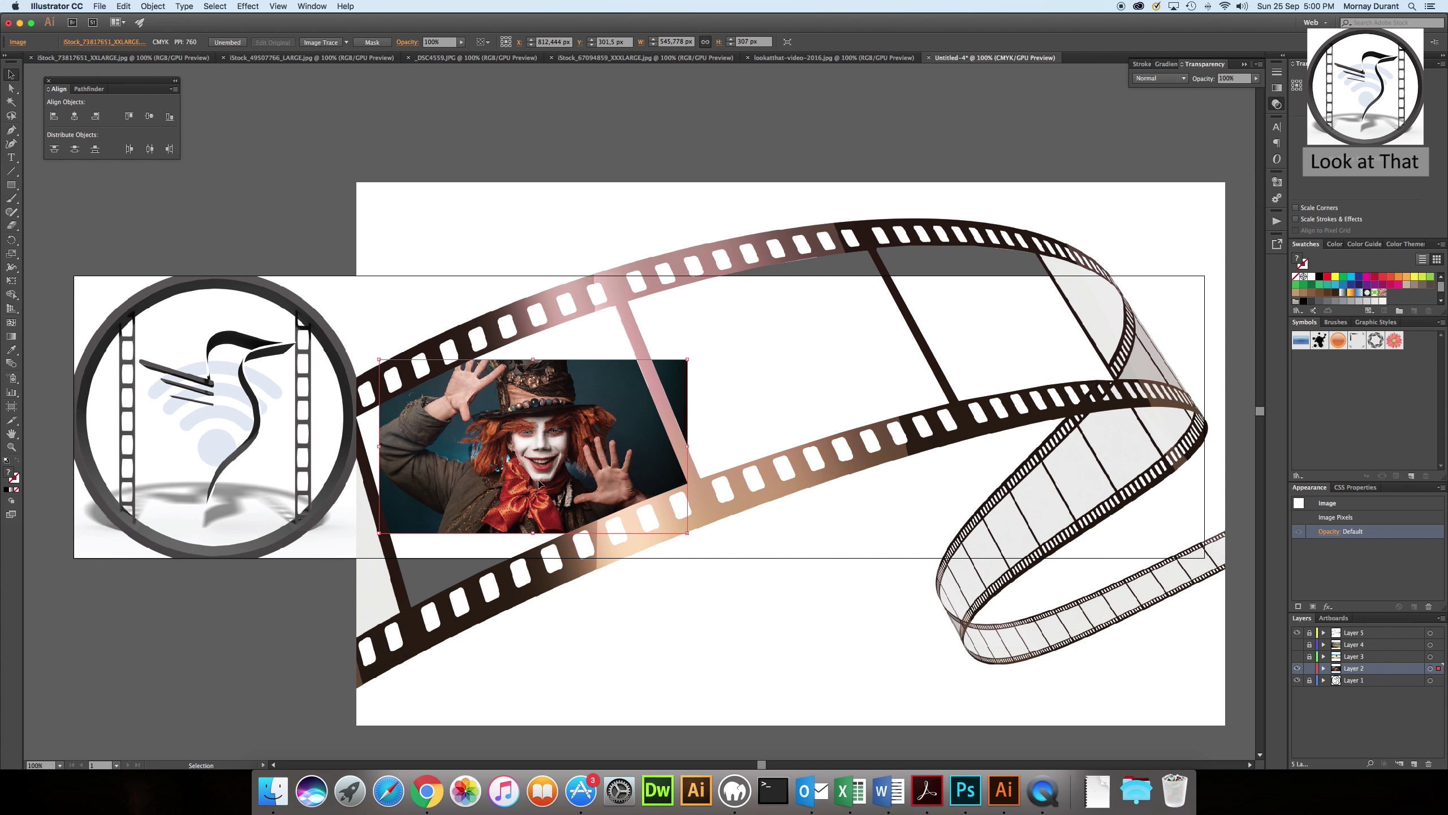
drag(533, 532, 533, 565)
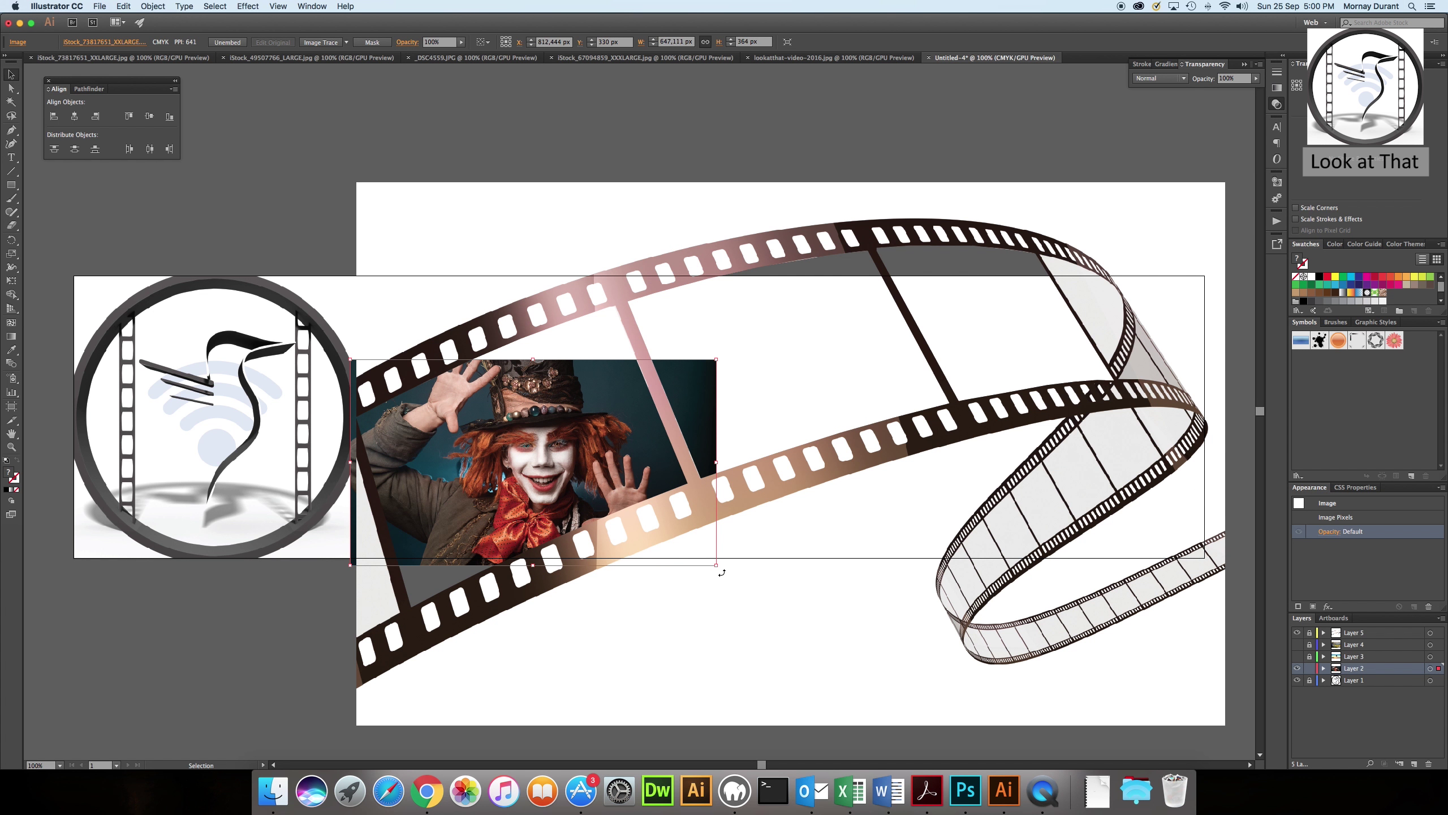
drag(721, 571, 756, 507)
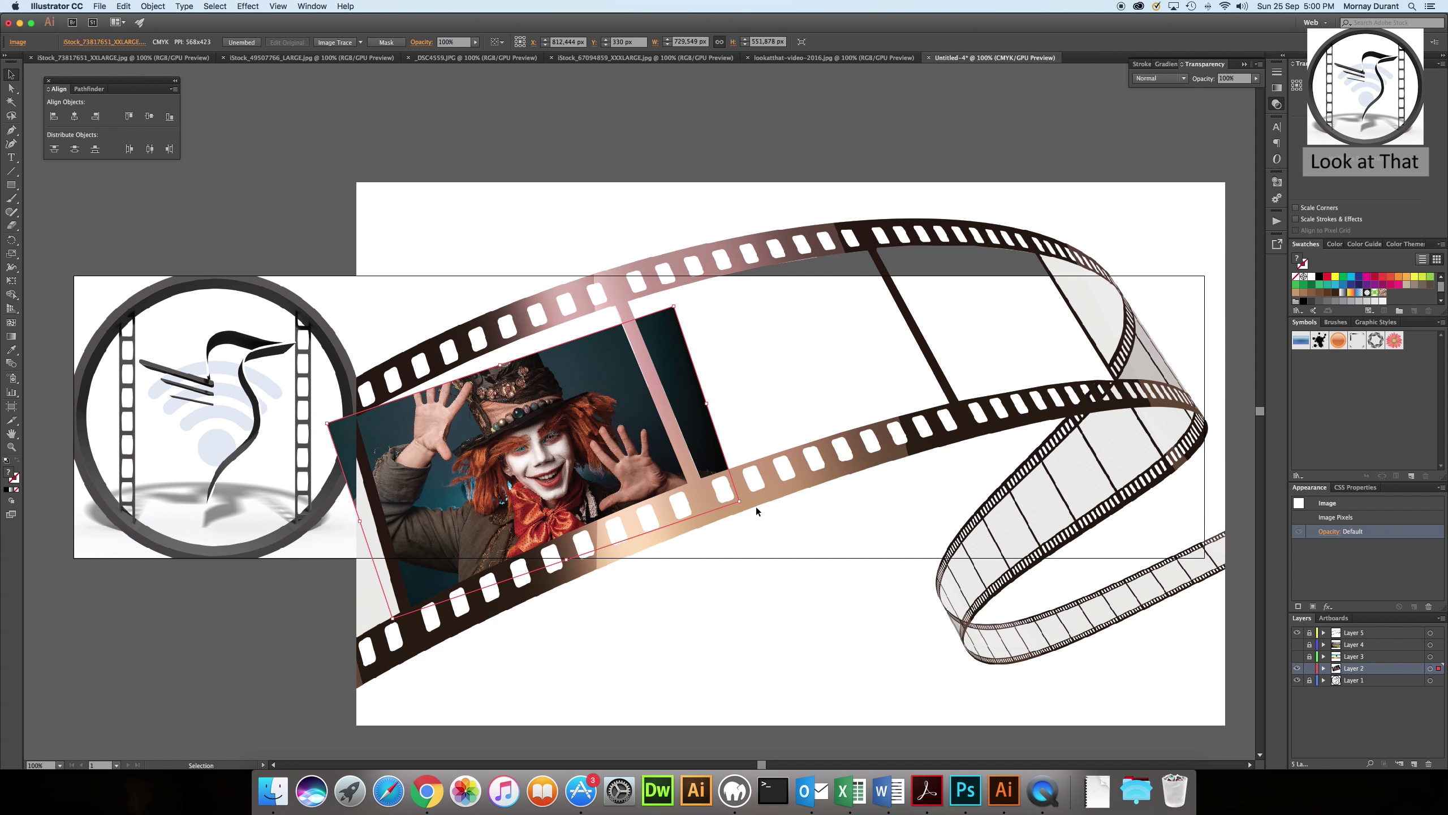
drag(747, 504, 745, 486)
drag(490, 366, 485, 349)
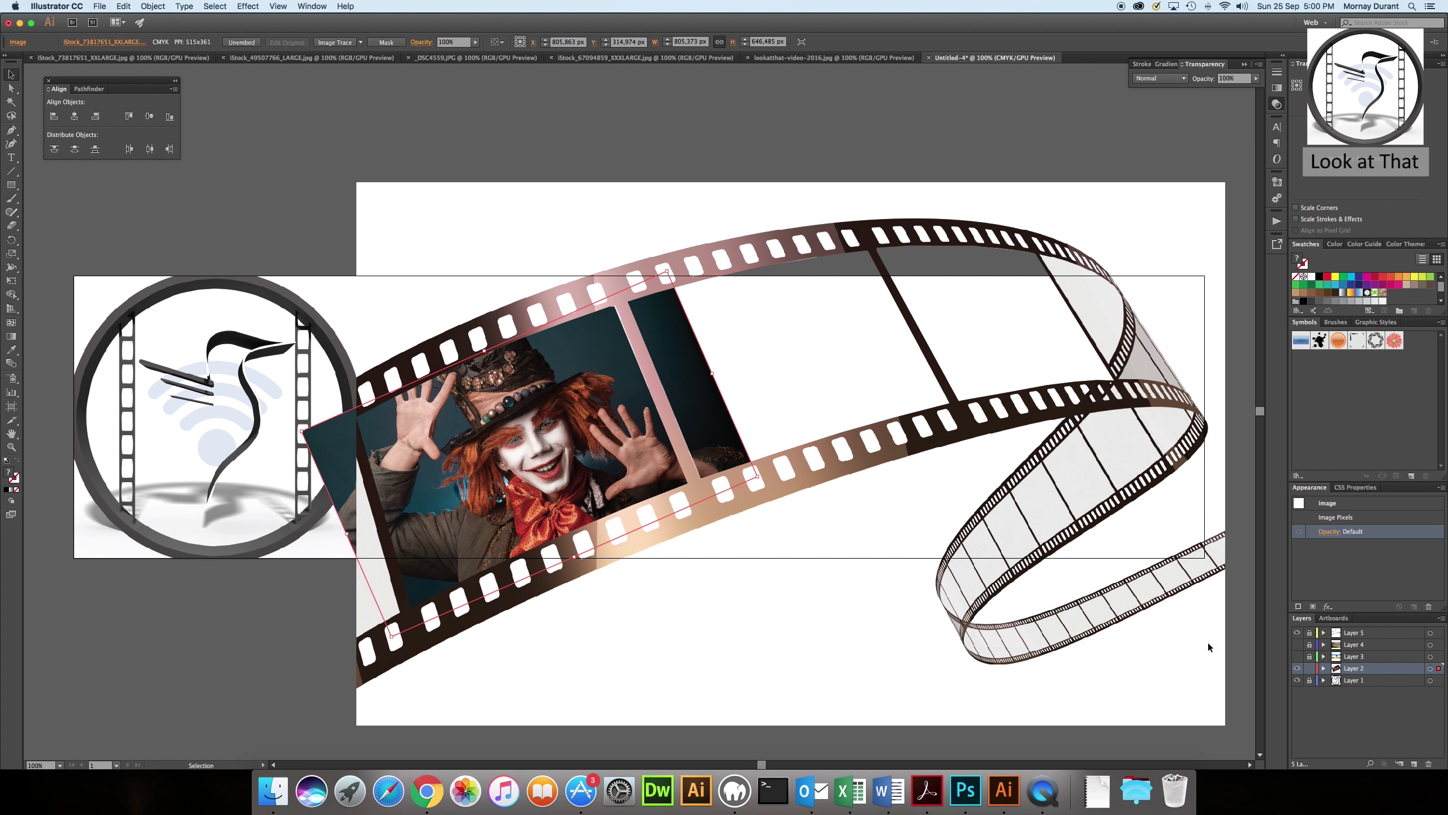
On Layer 2, start a Pen path down the first large frame's left divider and along its lower edge to the pink divider.
click(11, 130)
click(357, 417)
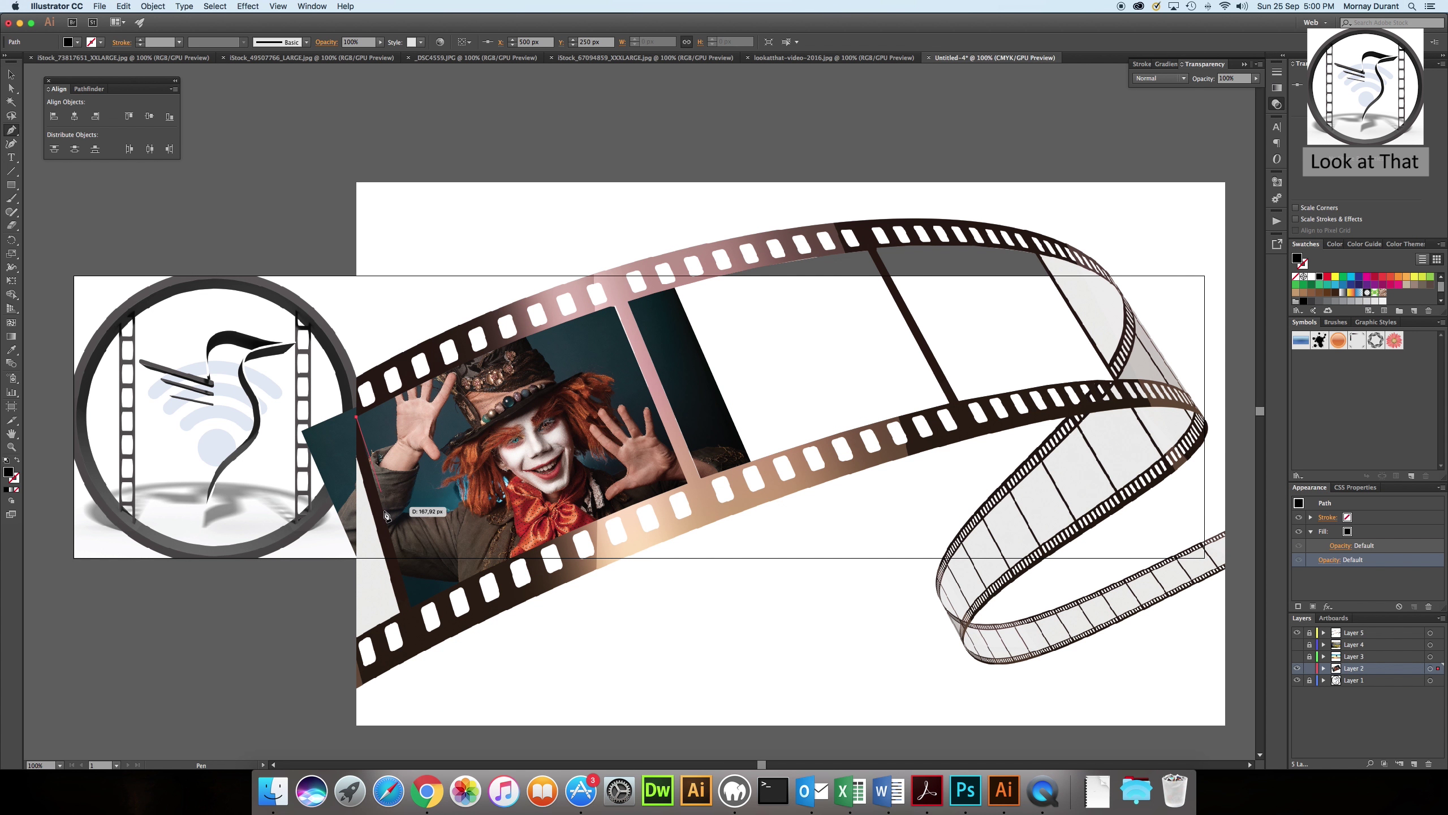
click(411, 608)
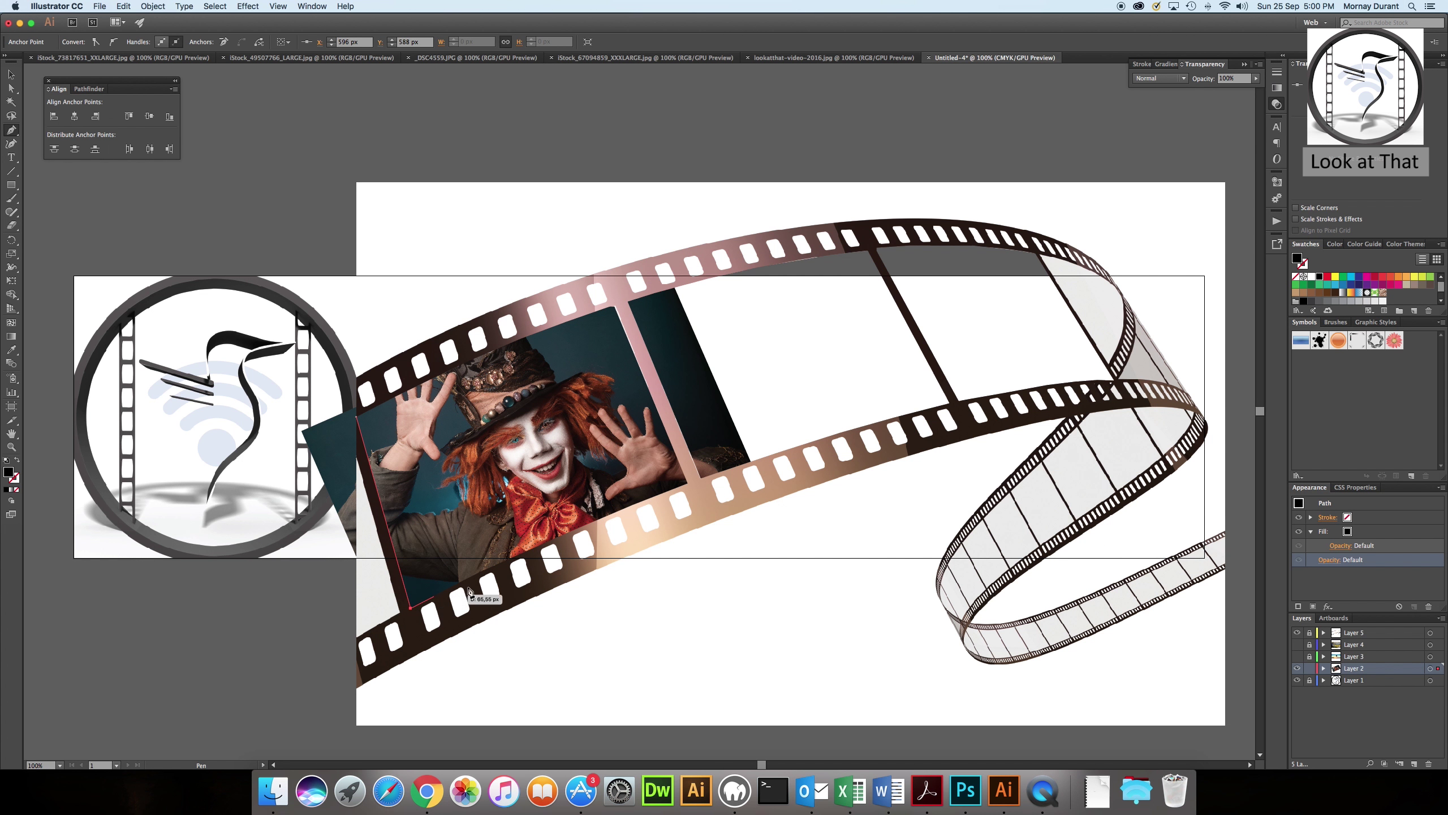
click(590, 524)
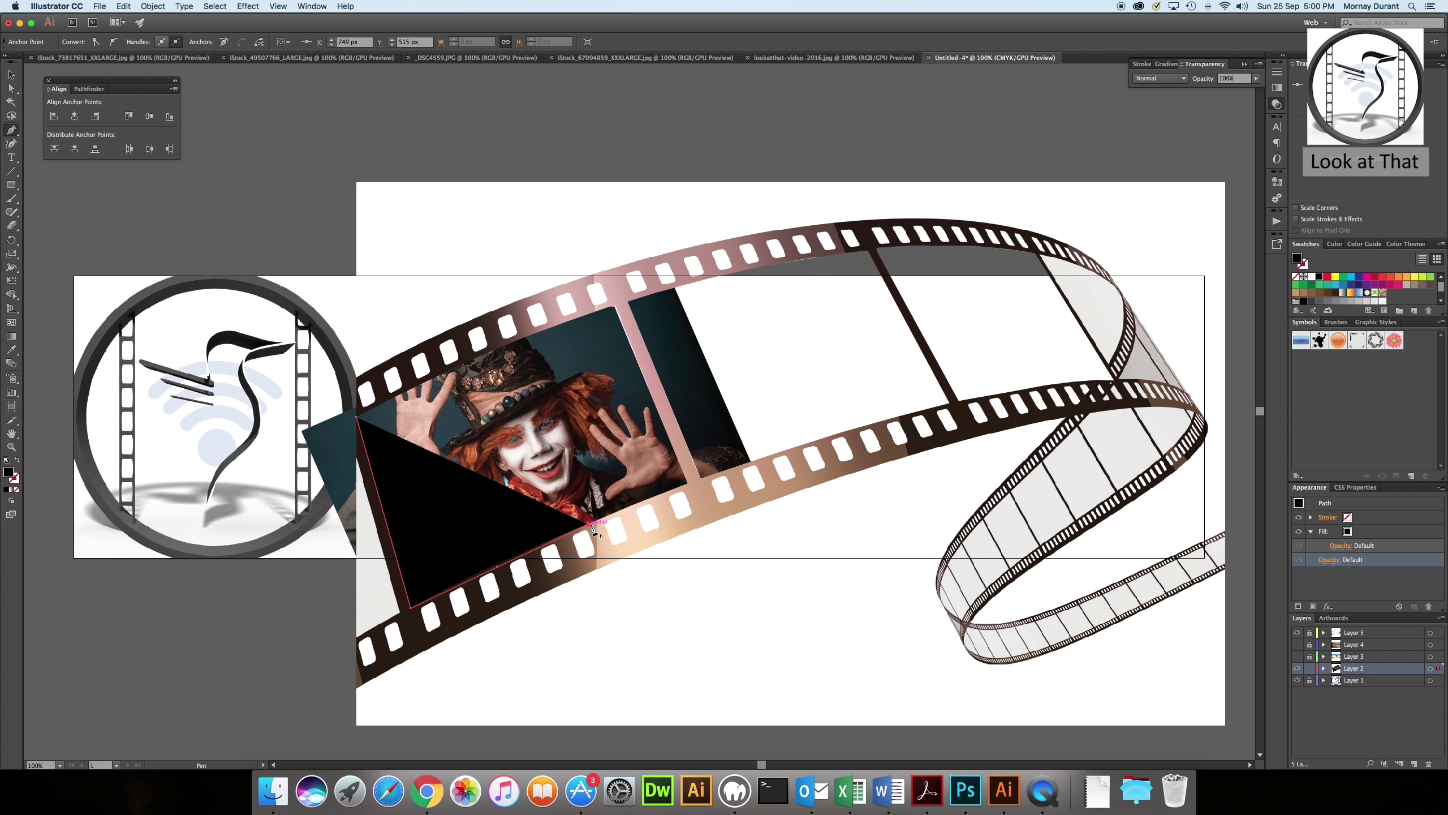
click(684, 489)
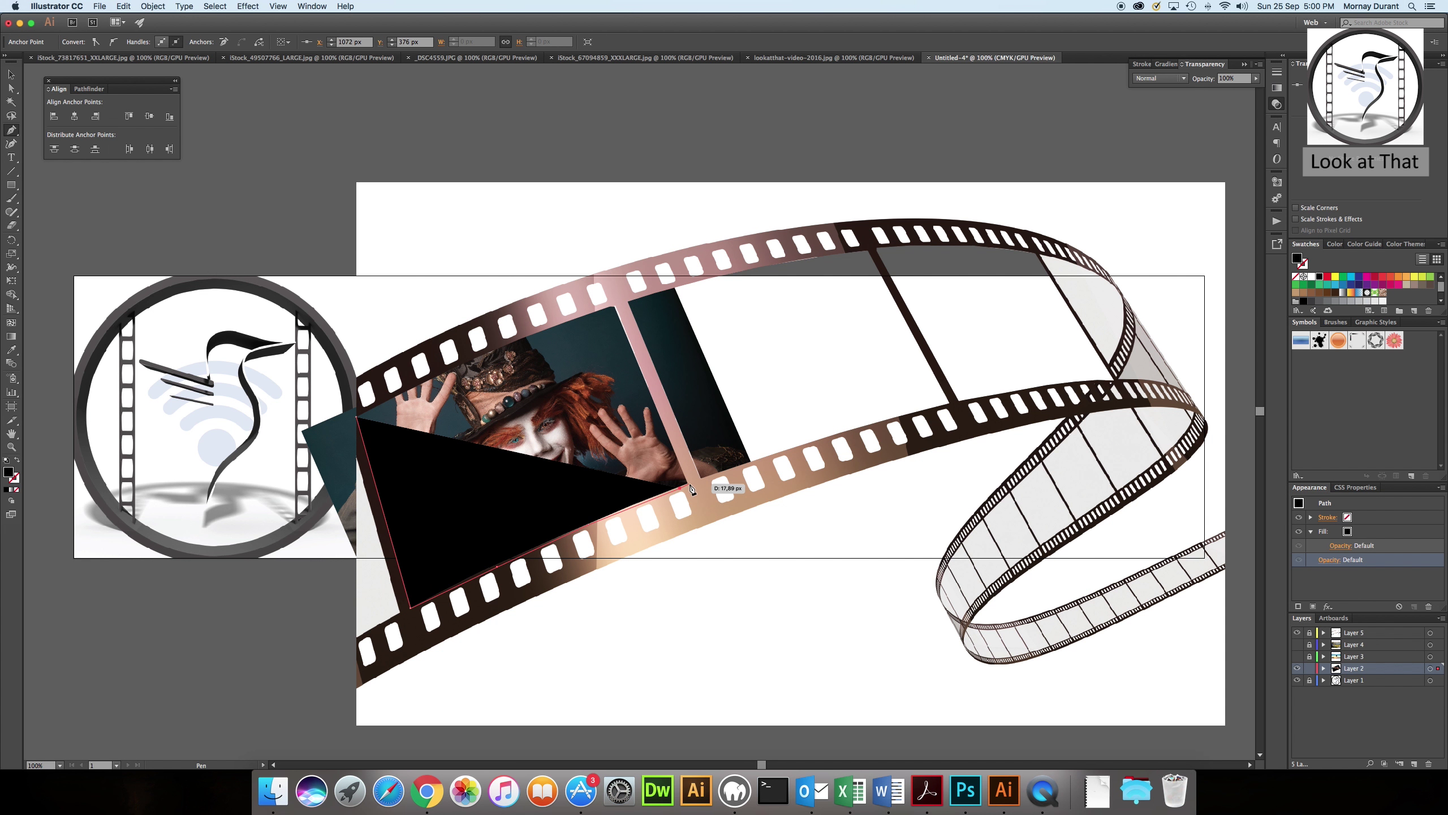
click(692, 488)
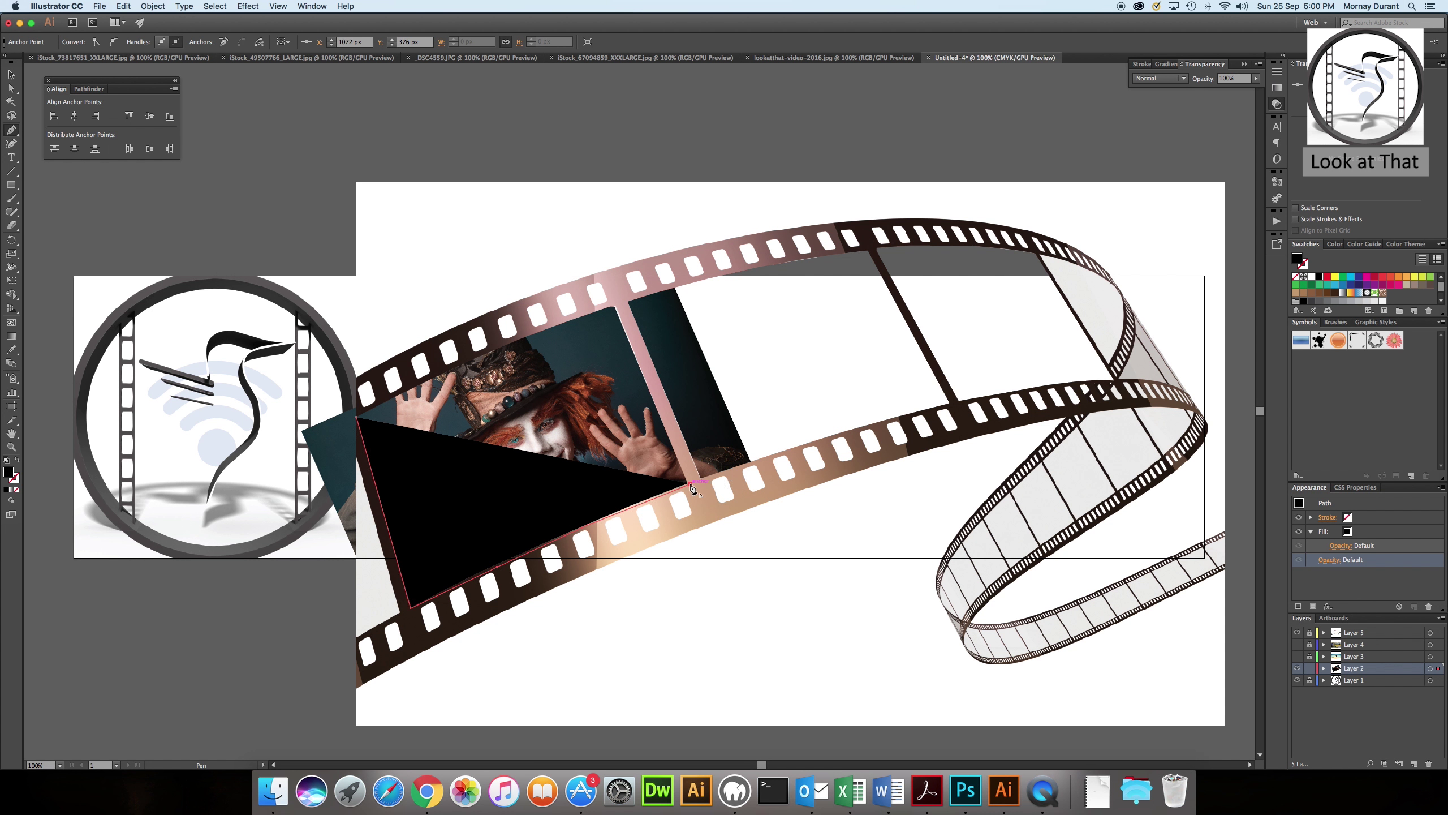
Continue the path up the pink divider and back along the upper edge, close it, and make it the photo's clipping mask on Layer 2.
click(618, 306)
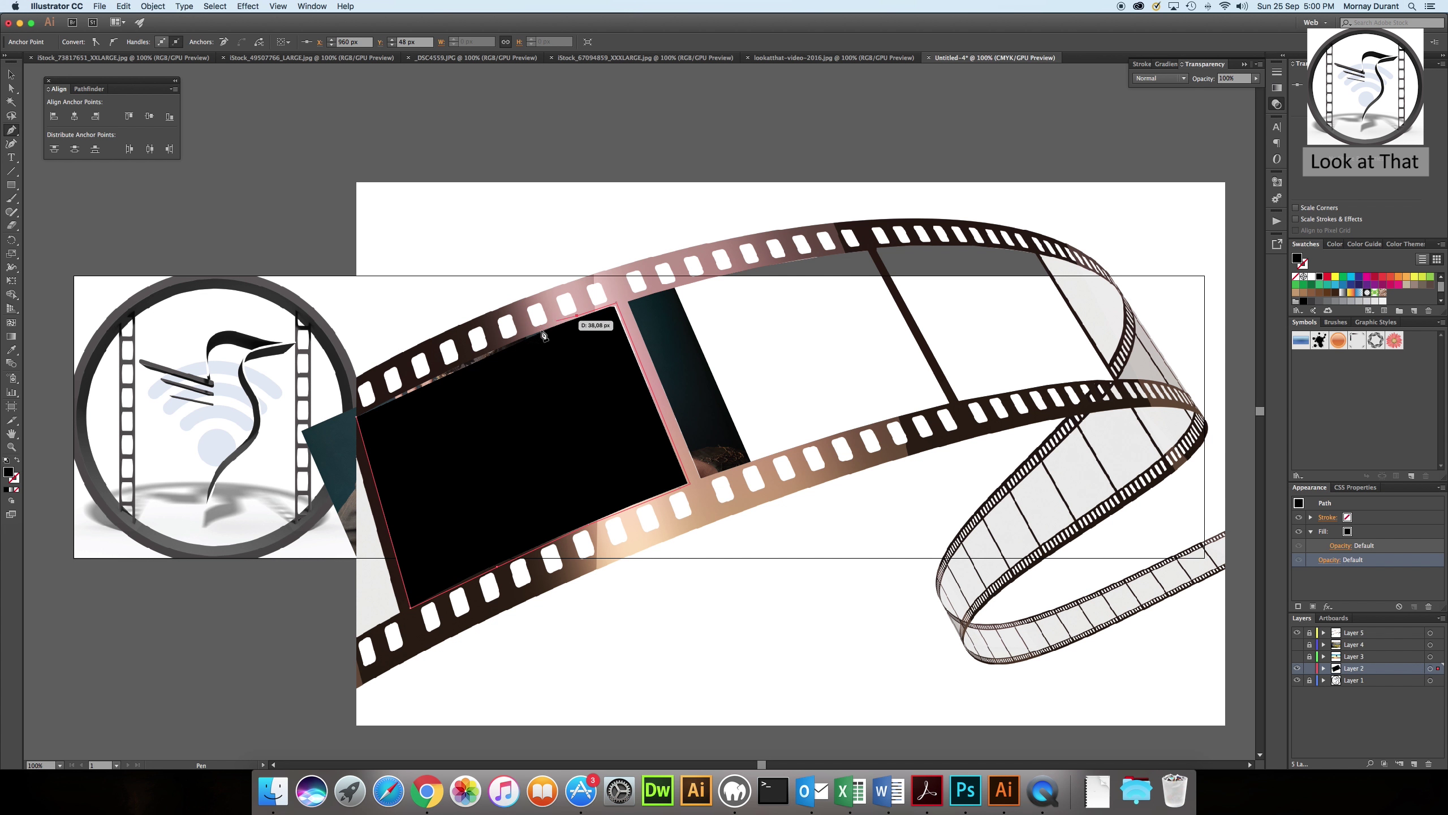
click(493, 349)
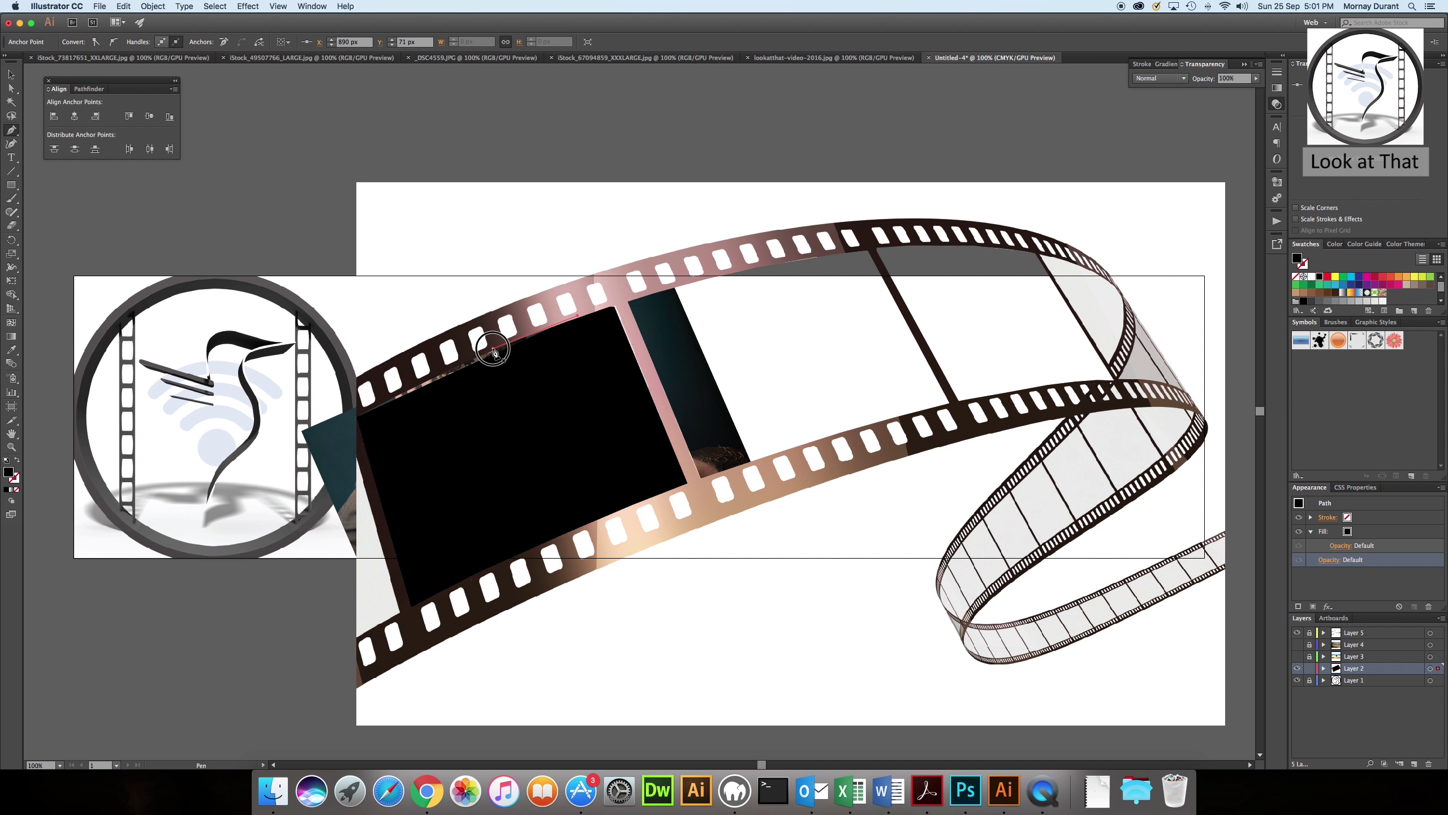
drag(412, 387, 396, 403)
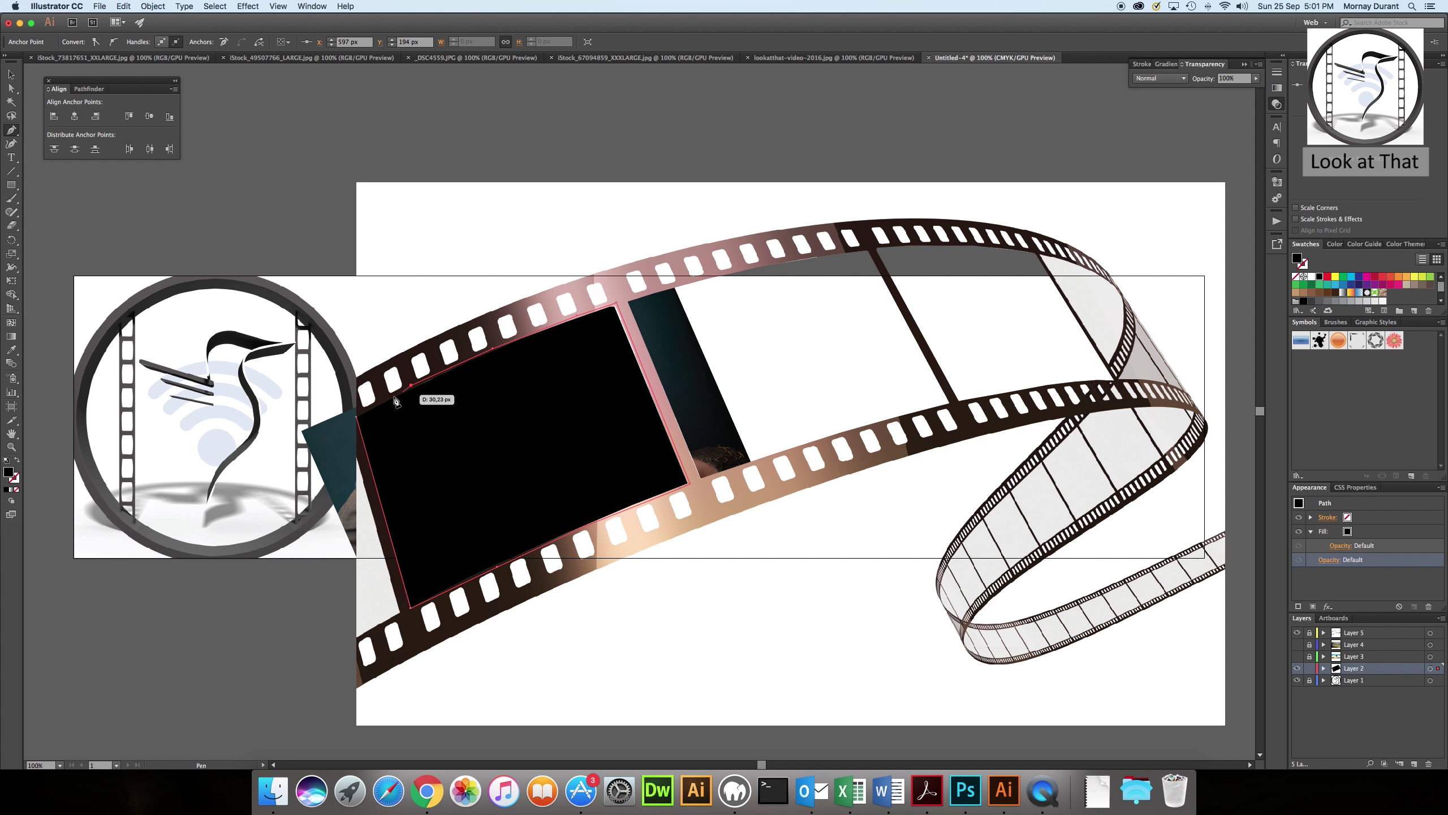
click(357, 417)
click(1384, 764)
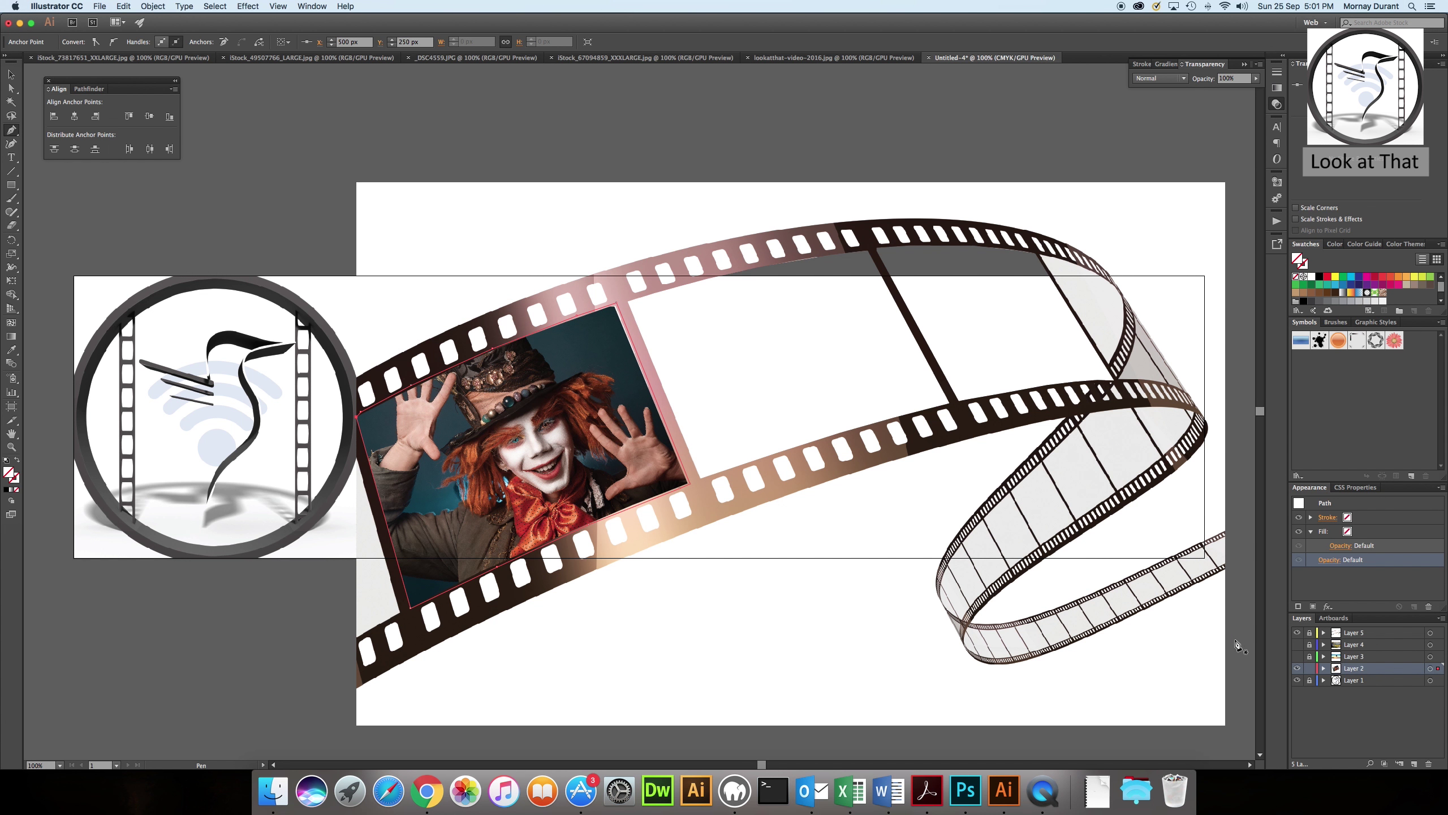
Lock Layer 2, and make Layer 3 visible, unlocked and active.
click(1309, 668)
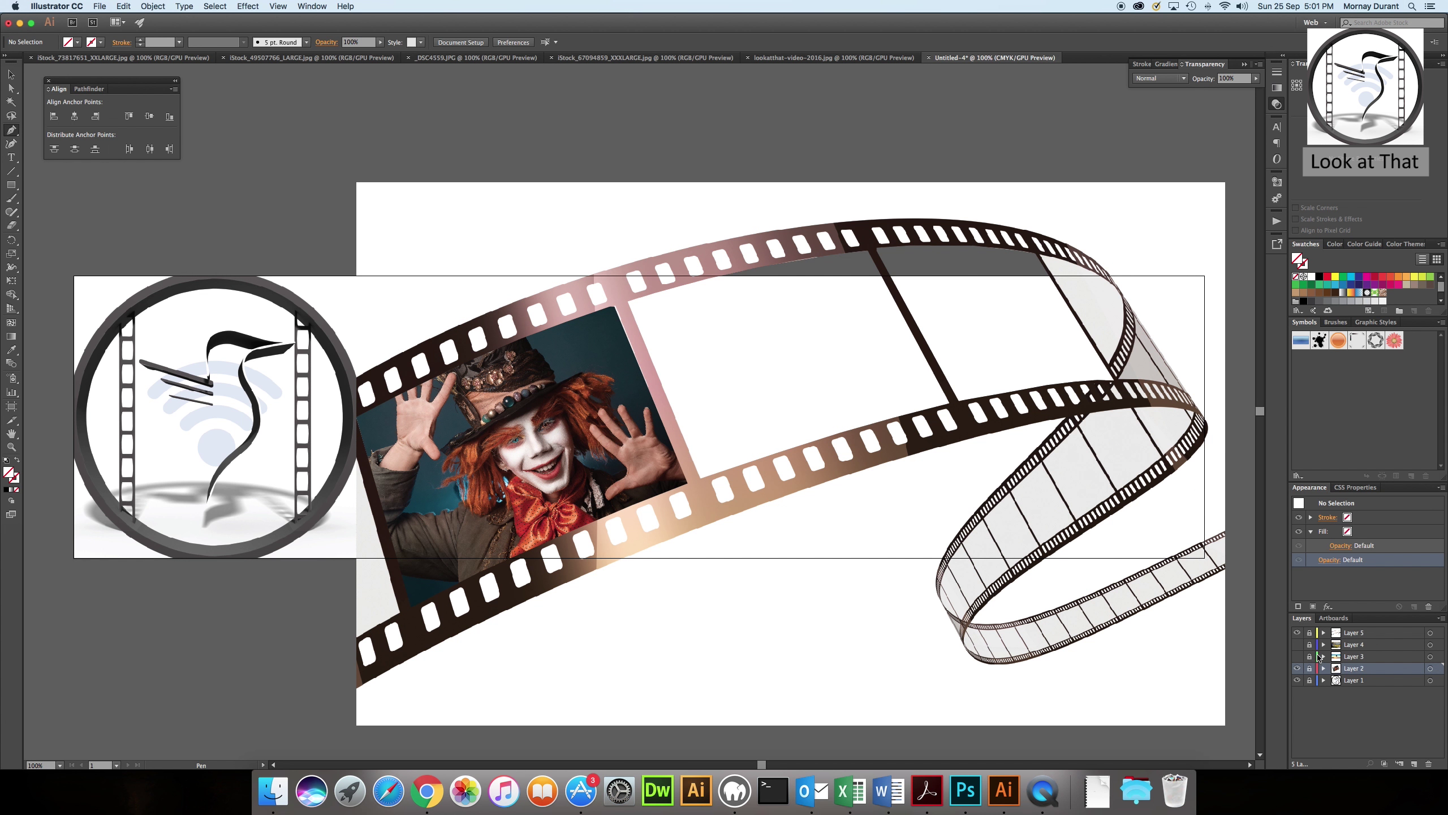
click(1297, 657)
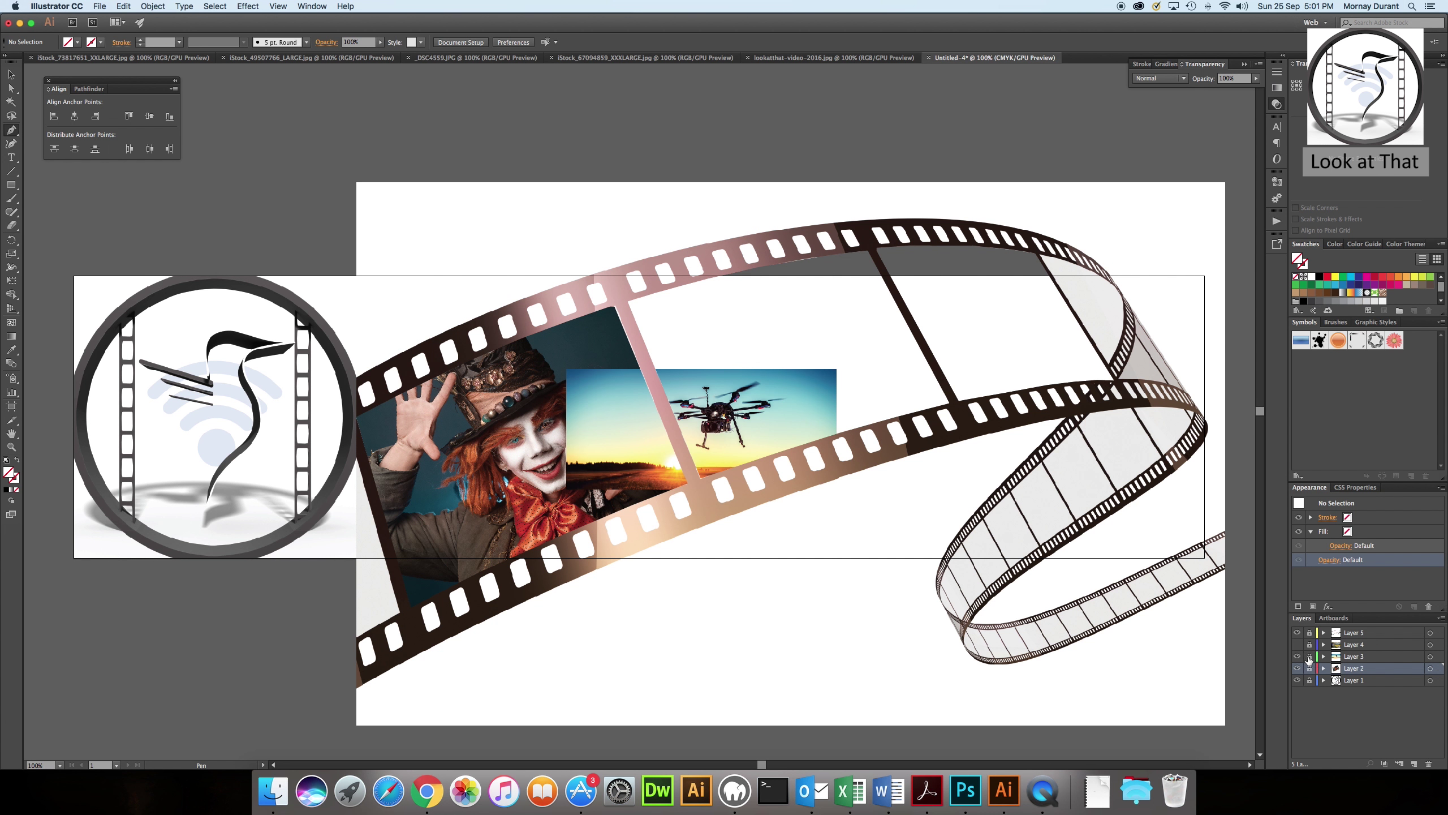
click(1362, 657)
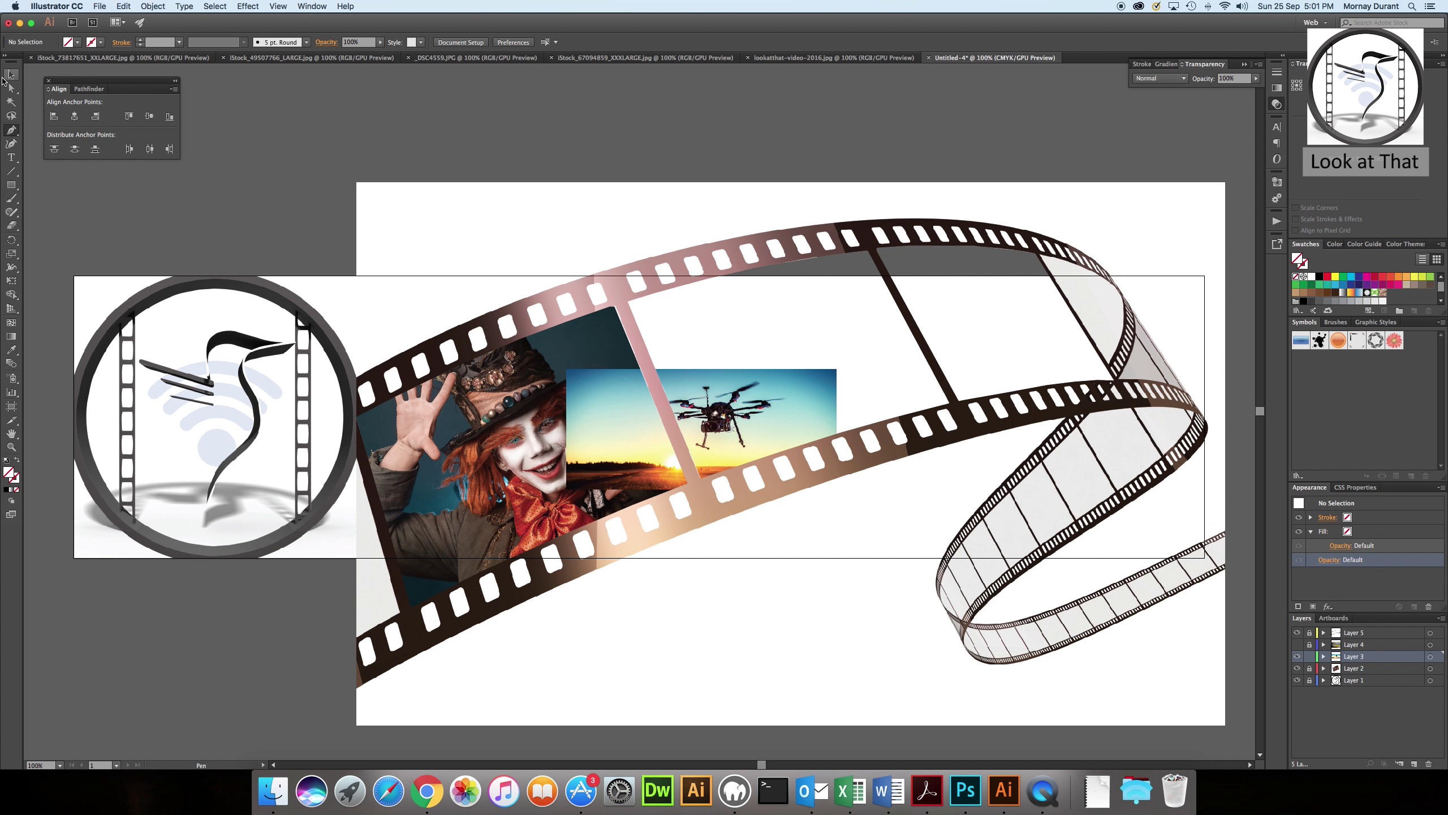
Move the drone photo over the second large film frame, then enlarge and tilt it to overall bounds of about 876 × 566 px.
click(10, 75)
drag(747, 437, 808, 383)
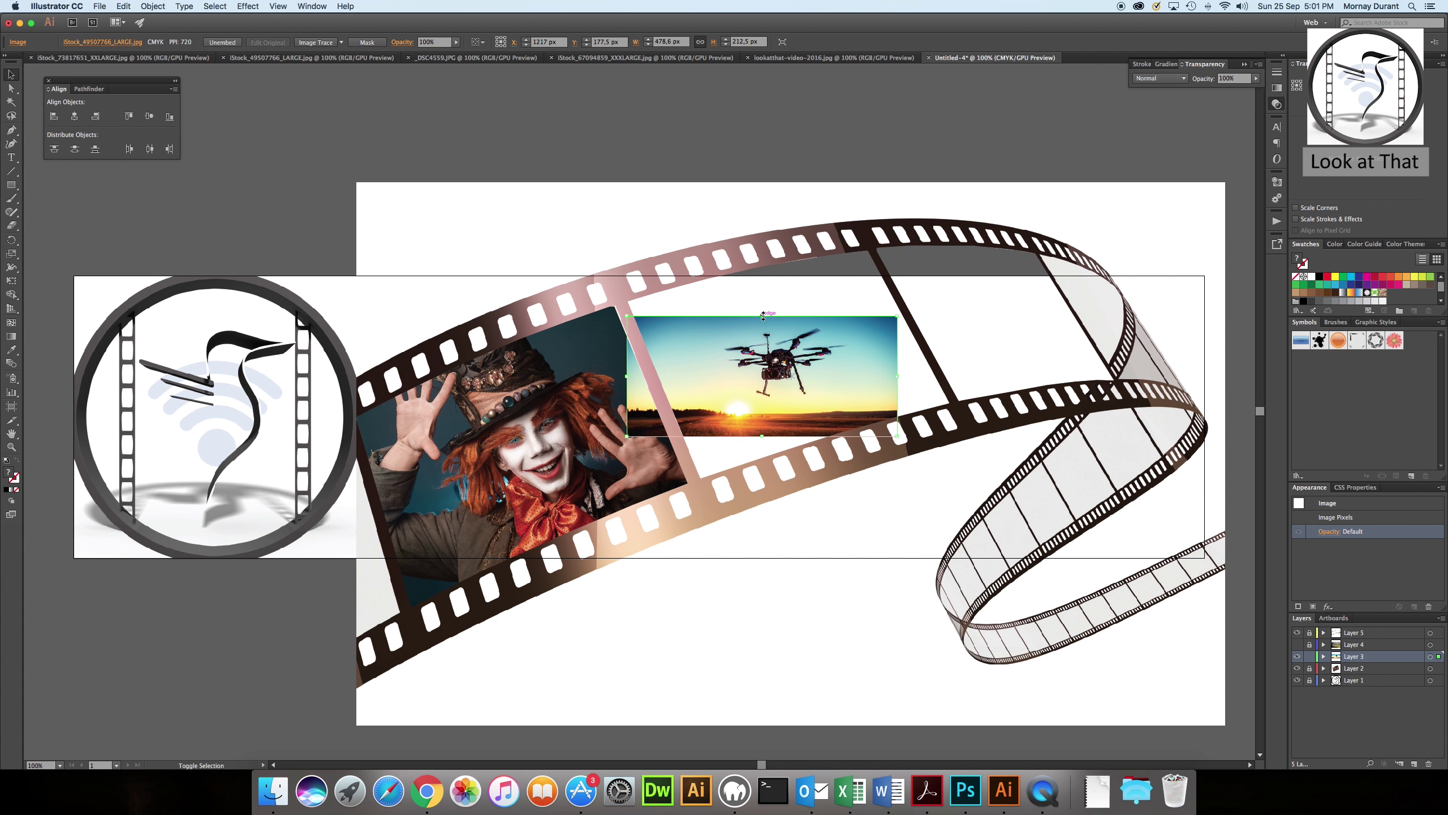
drag(763, 316, 763, 275)
drag(762, 434, 765, 480)
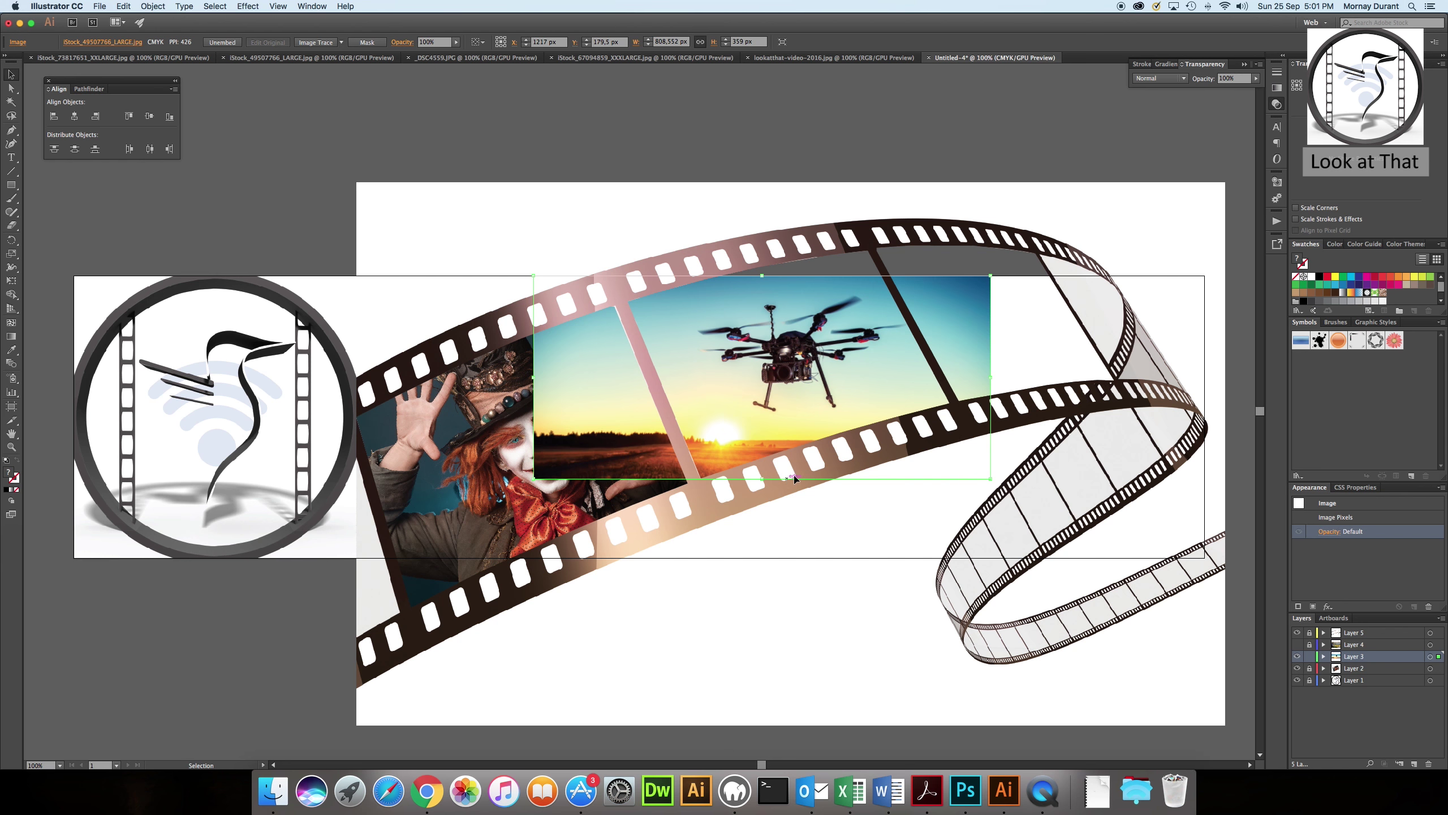
drag(999, 483, 1008, 416)
drag(794, 403, 787, 392)
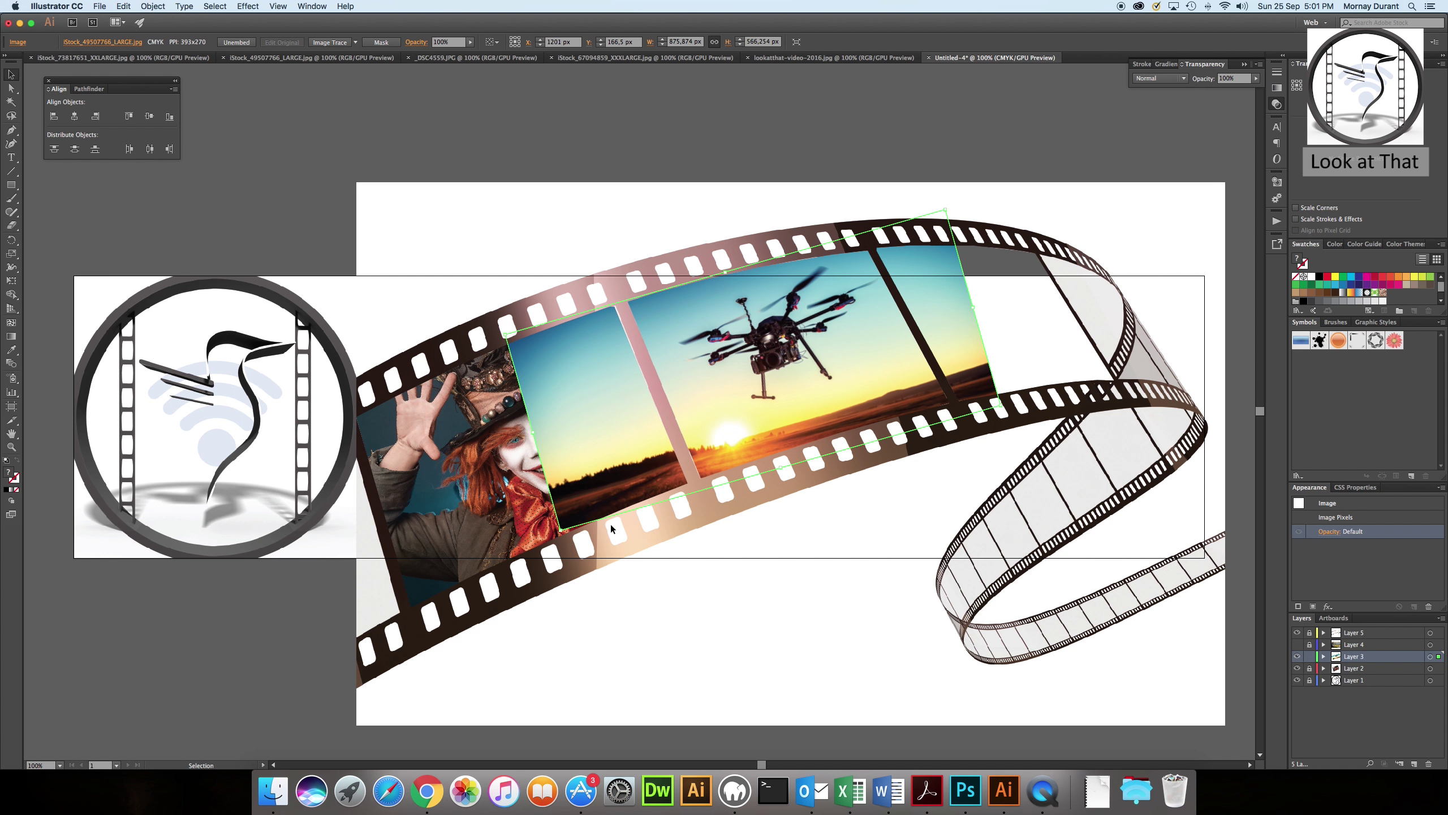
On Layer 3, start a Pen path down the pink divider and along the second large frame's lower edge to the dark divider.
click(11, 130)
click(627, 306)
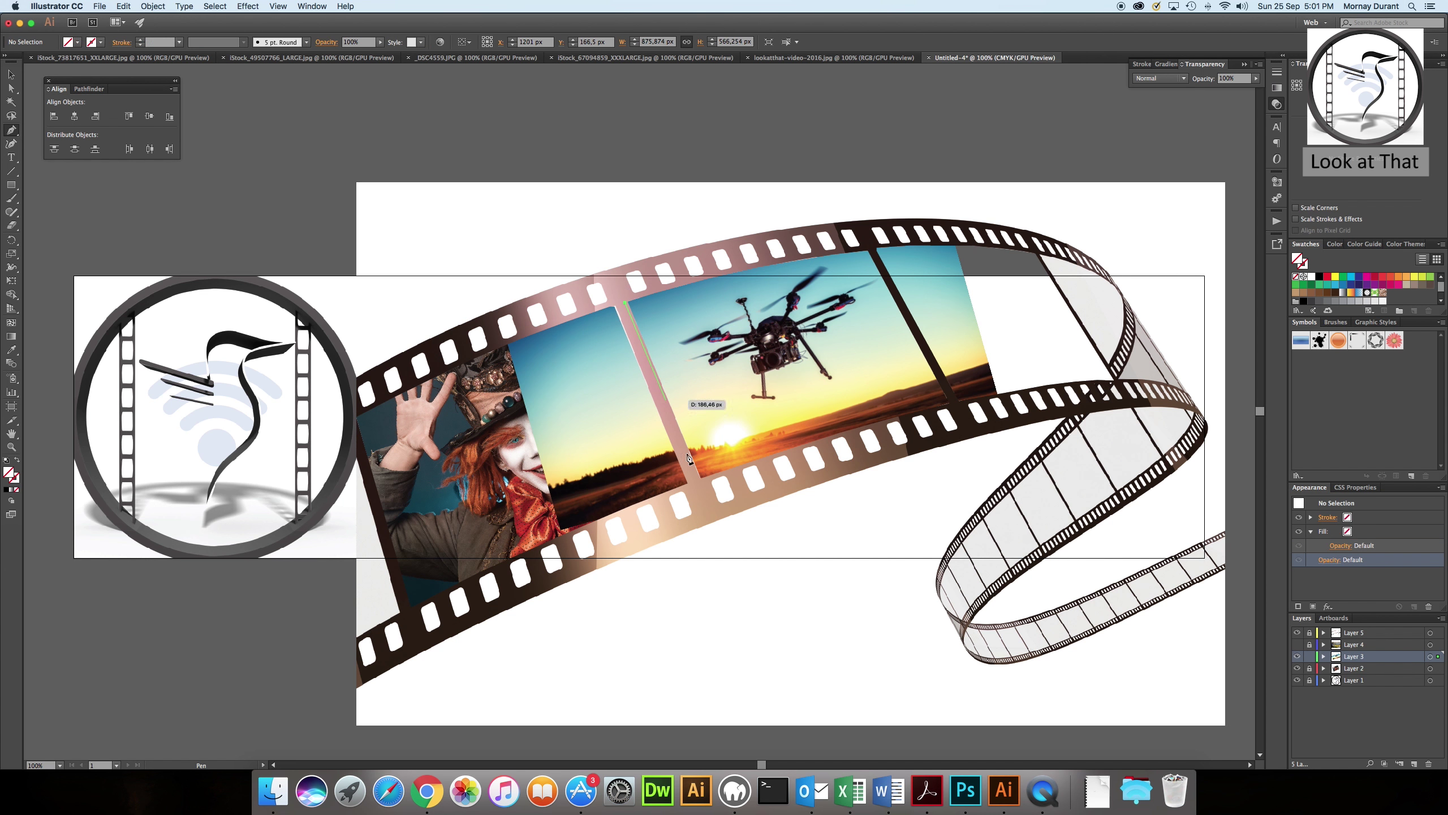
click(700, 480)
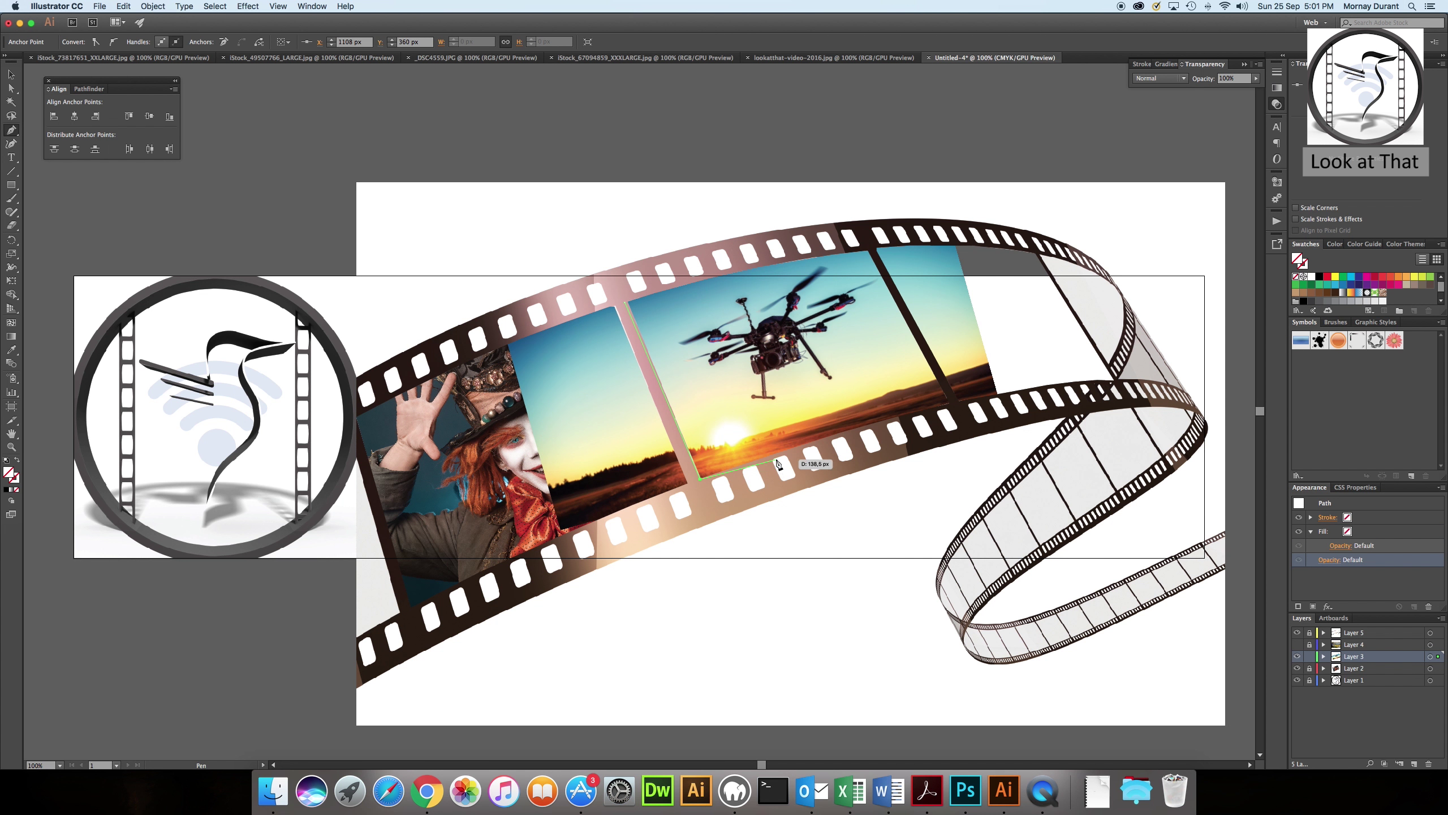
click(826, 438)
click(902, 417)
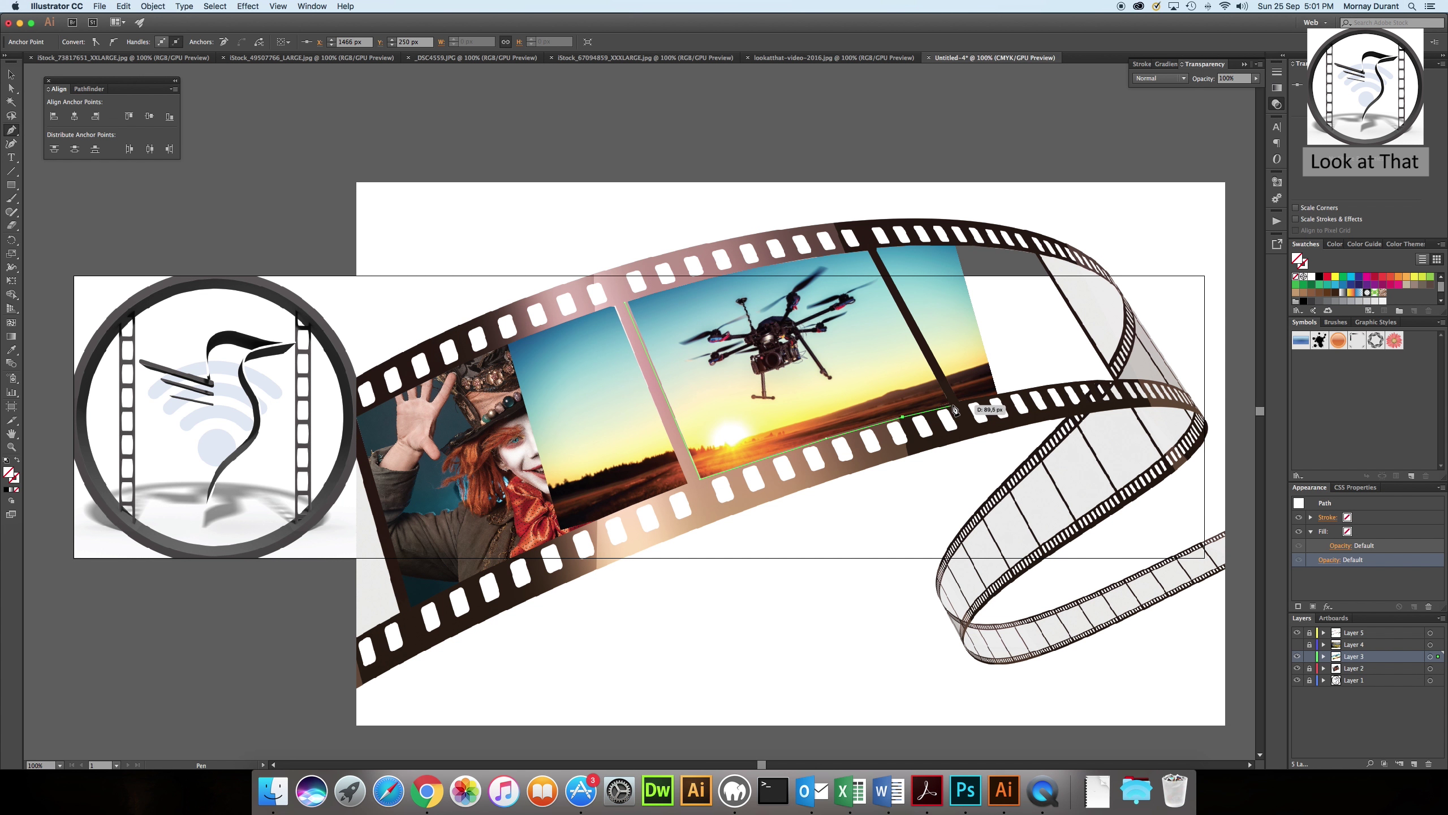
click(952, 404)
Continue the path up the dark divider and back along the upper edge, close it, and make it the drone photo's clipping mask on Layer 3.
click(869, 248)
click(790, 259)
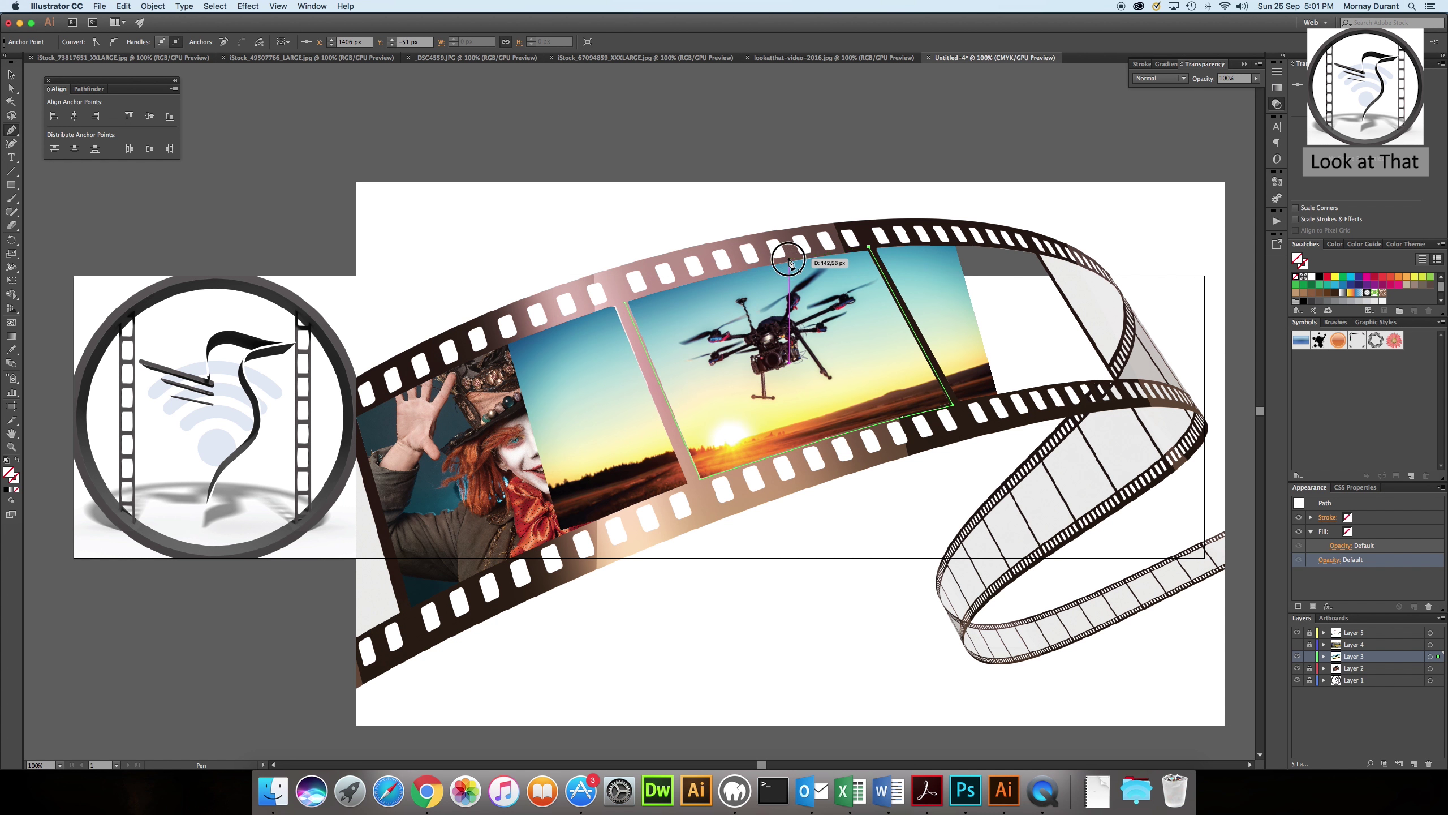
click(694, 280)
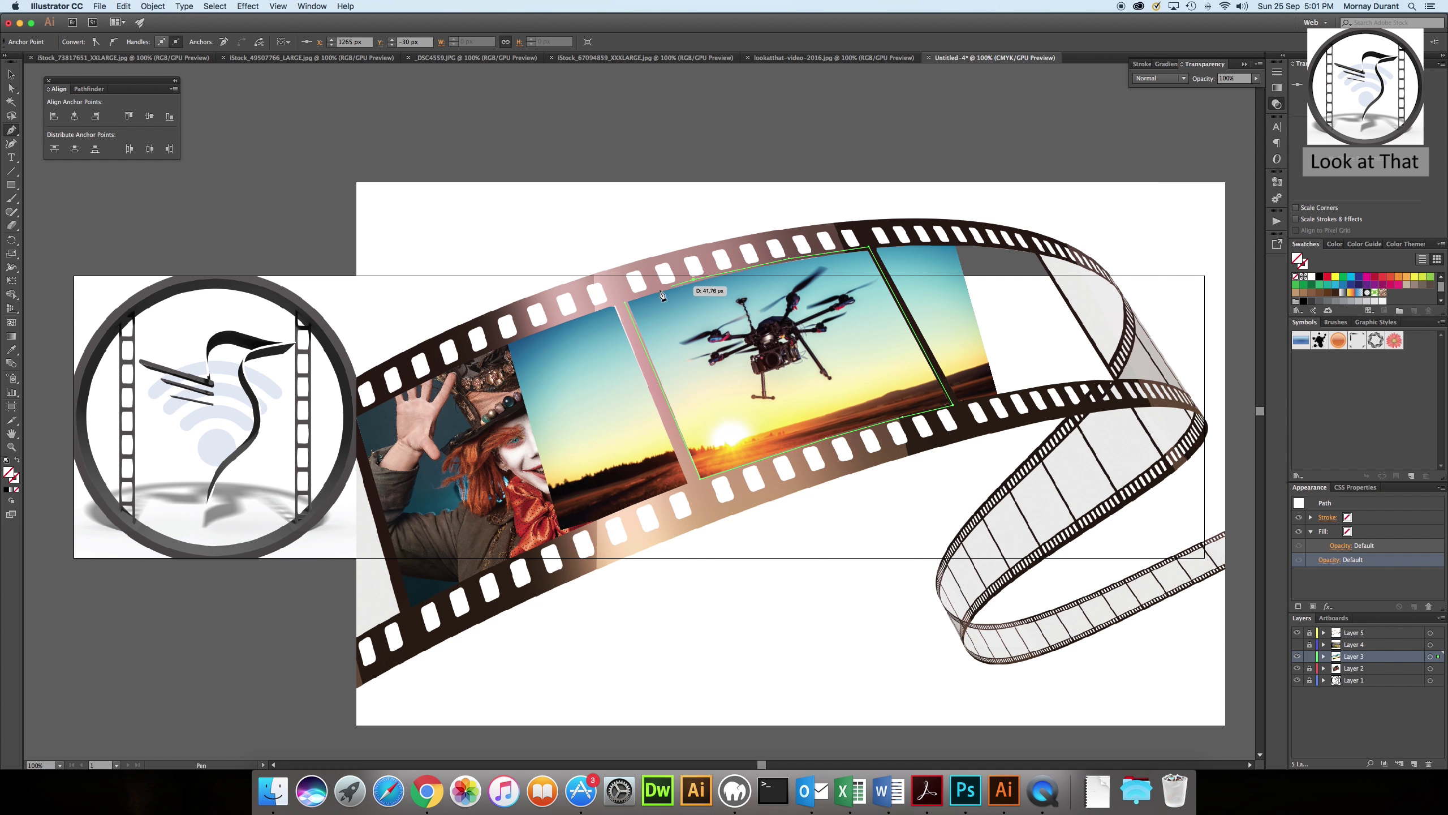
click(626, 300)
click(625, 302)
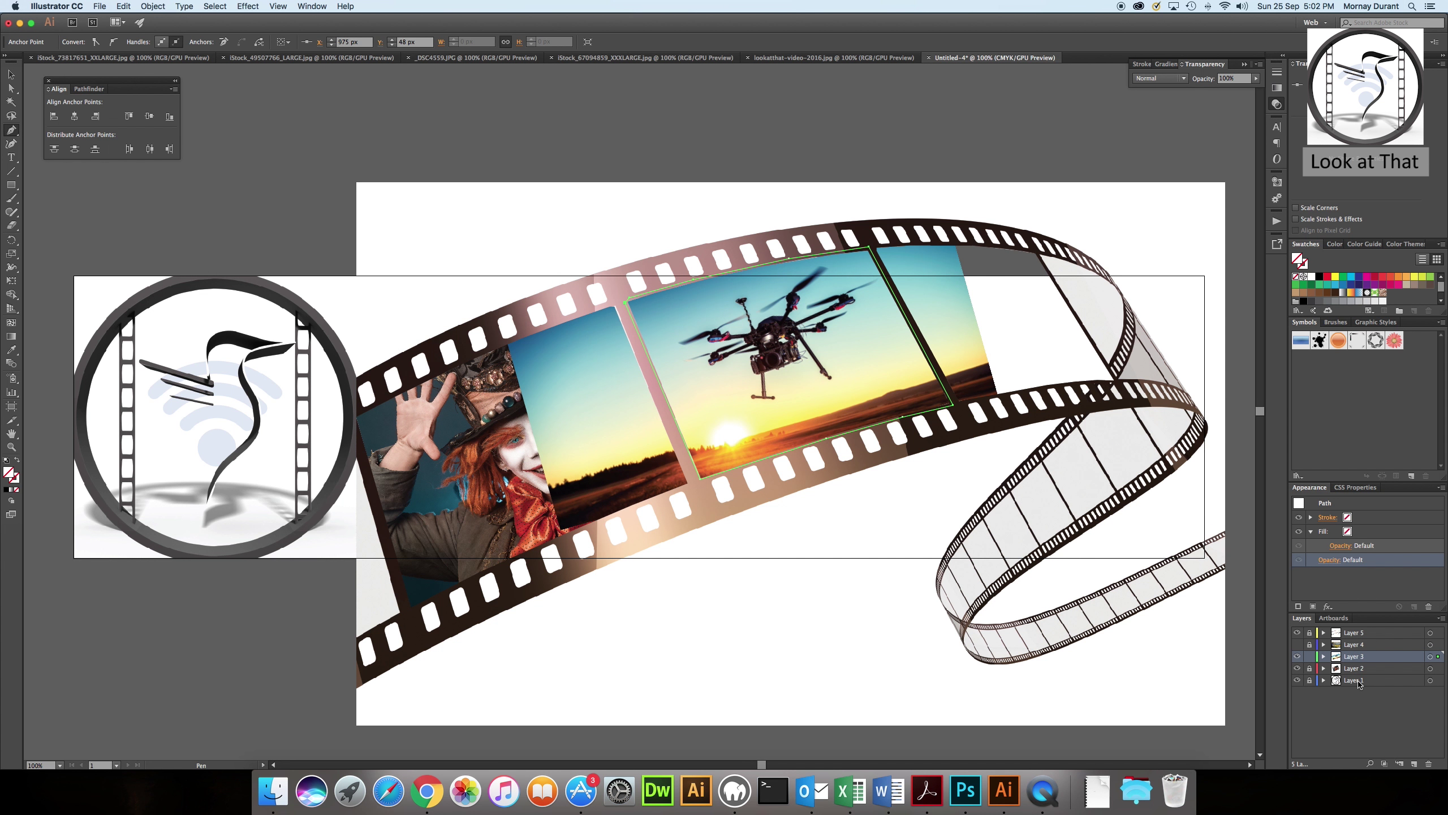
click(1384, 764)
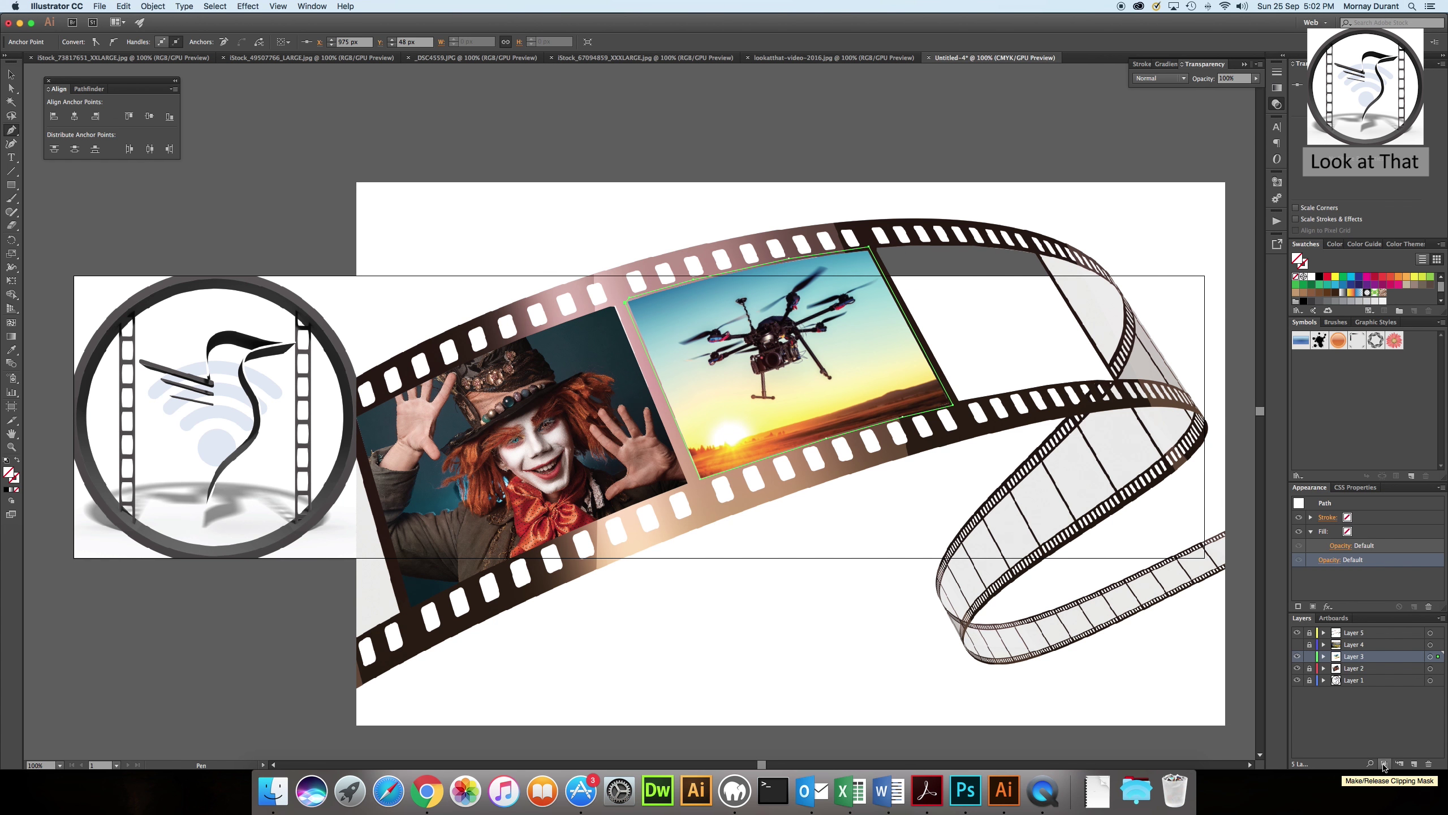
Lock Layer 3, and make Layer 4 visible, unlocked and active.
click(1310, 656)
click(1298, 644)
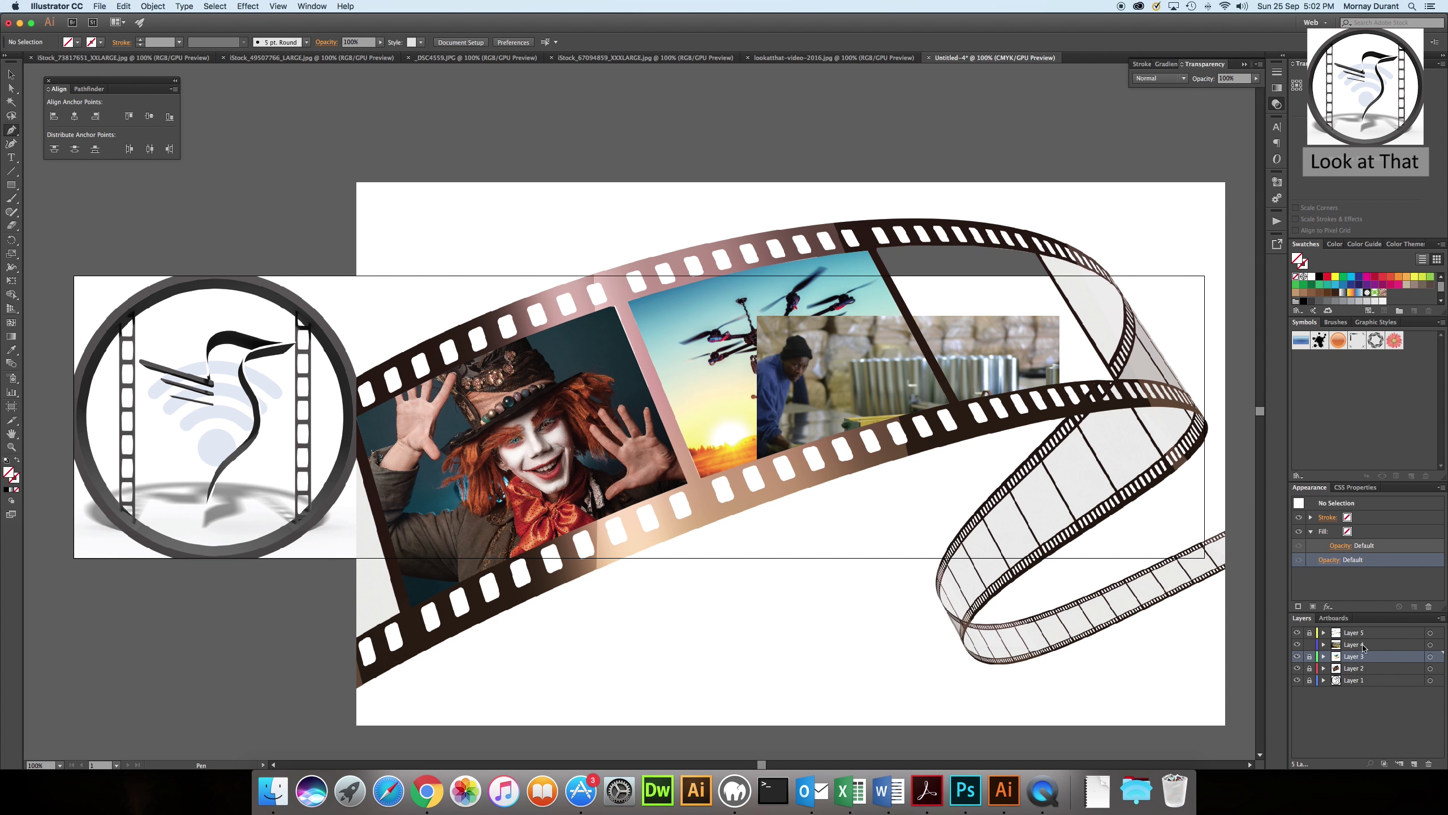
click(1309, 644)
click(1361, 645)
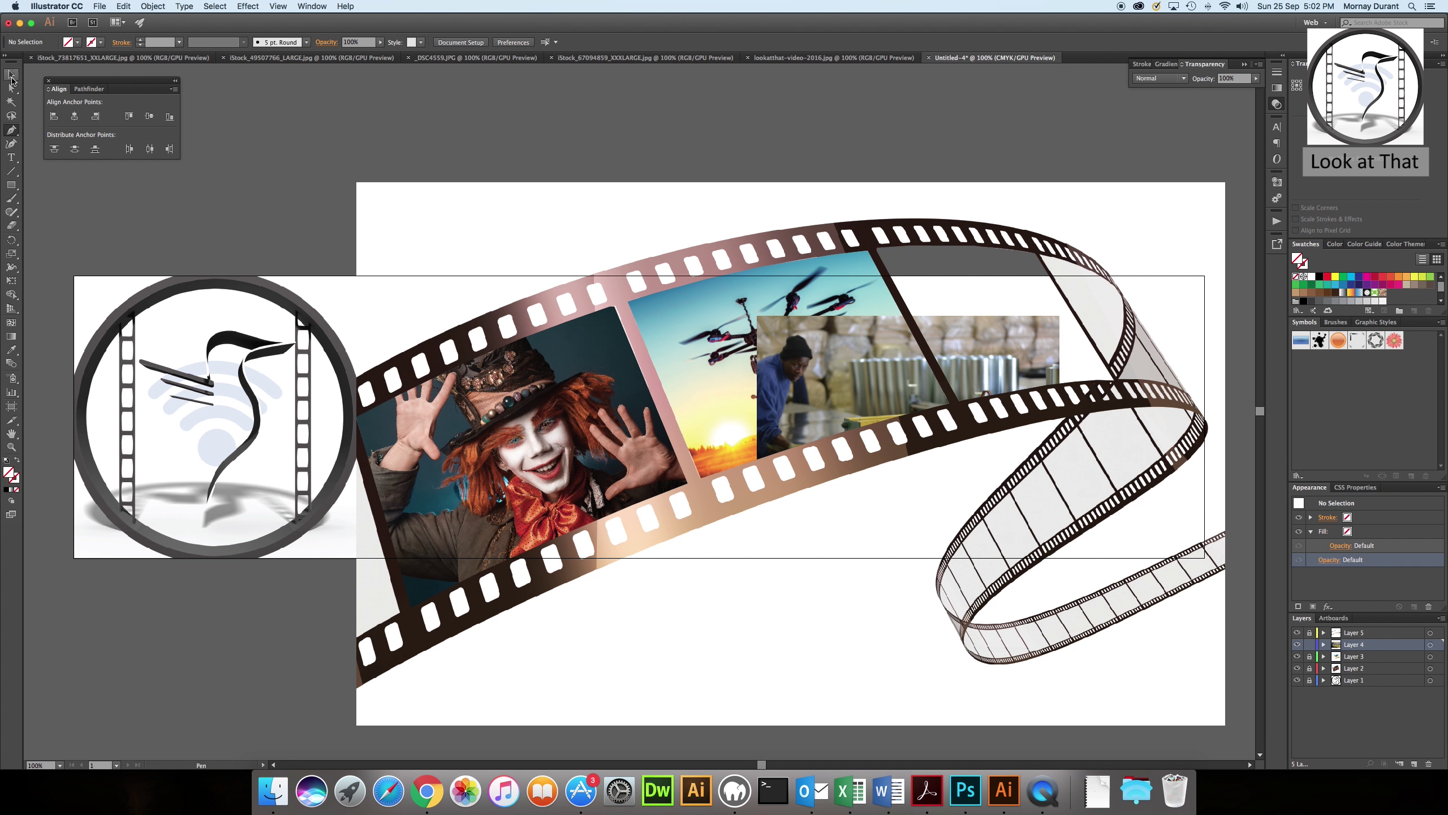
Move the workshop photo over the third large film frame and tilt it counterclockwise to overall bounds of about 607 × 479 px.
click(11, 75)
drag(861, 382, 952, 308)
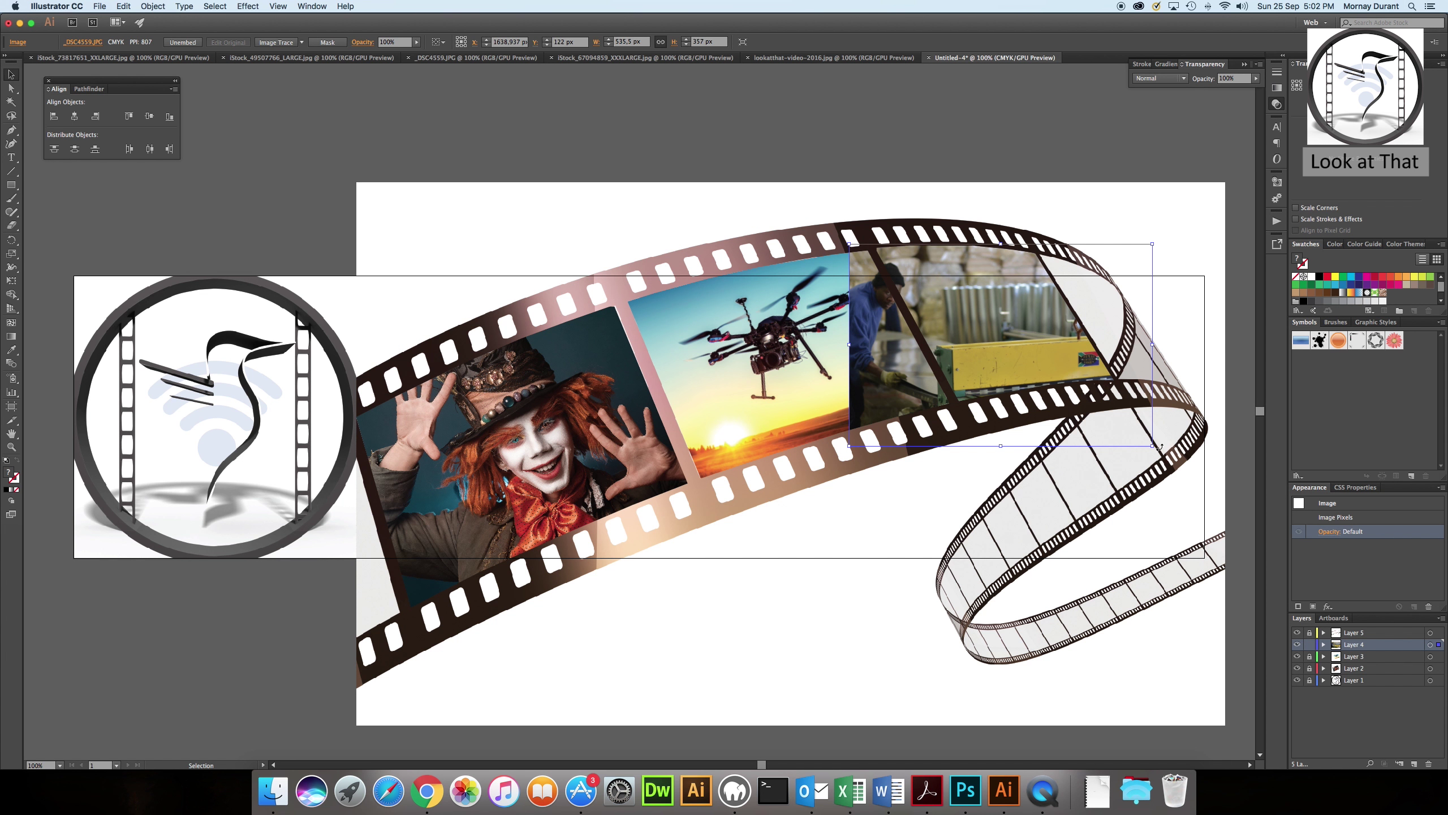
drag(1159, 446, 1173, 406)
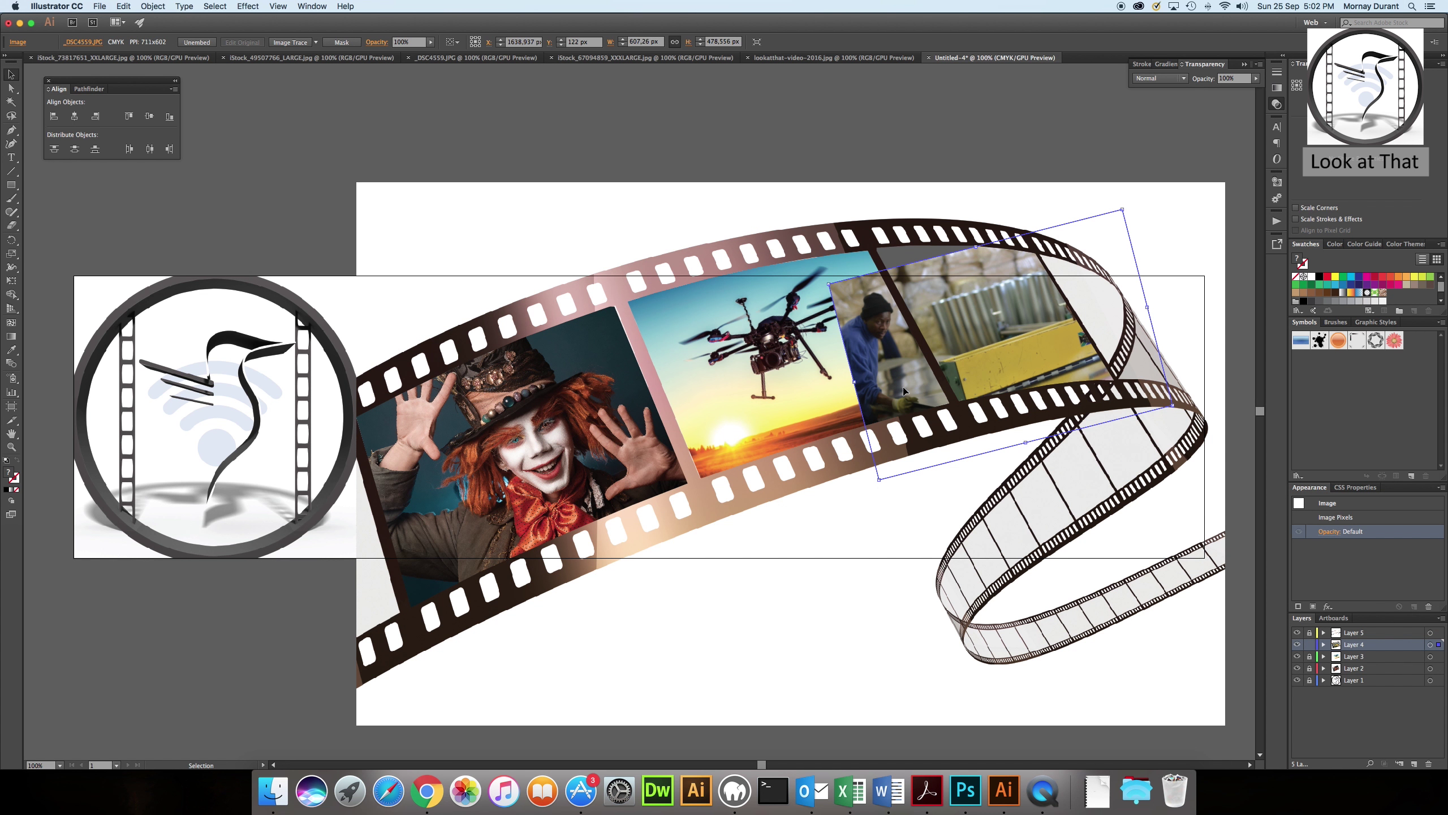
drag(903, 391, 949, 351)
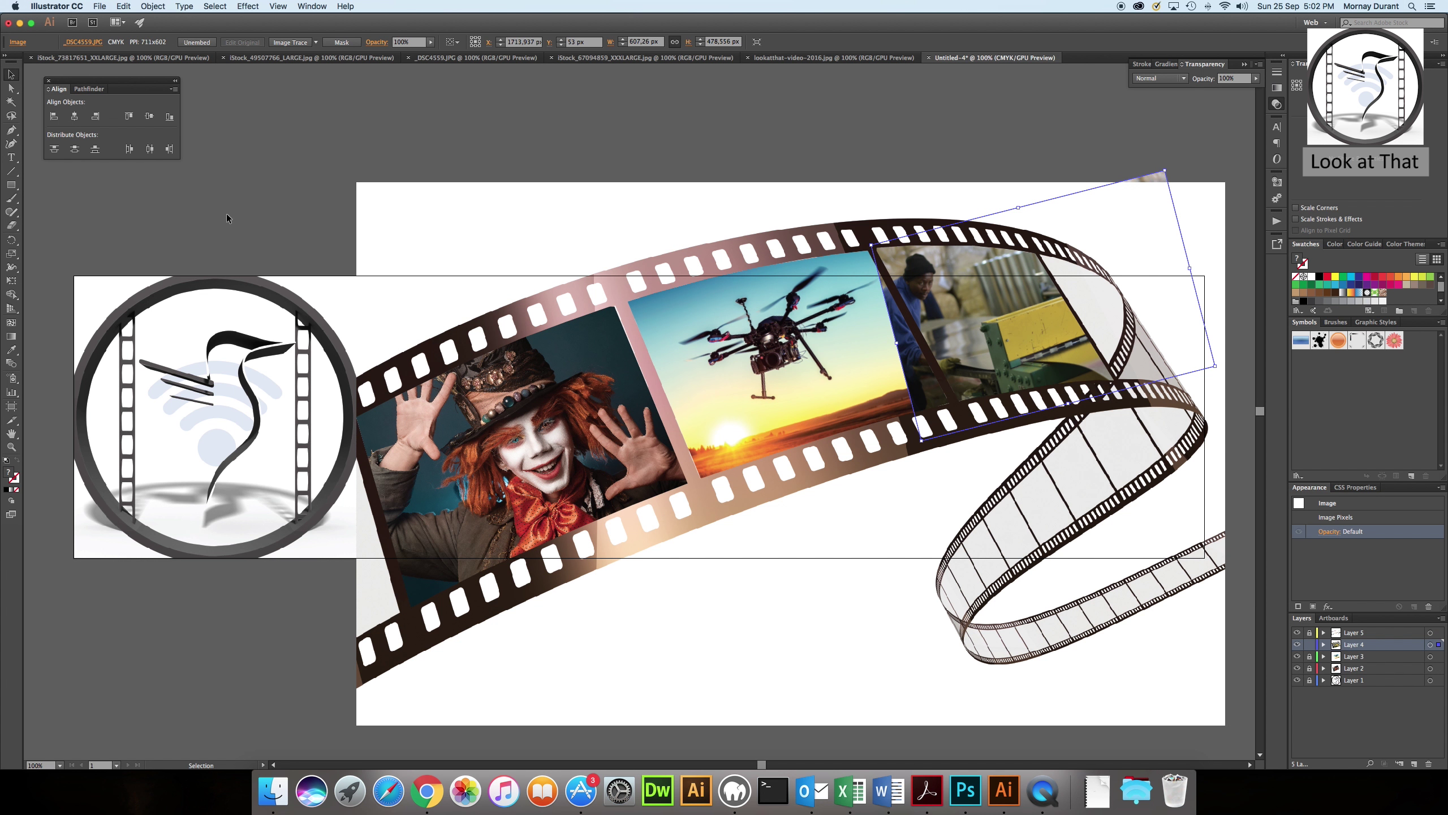
On Layer 4, start a Pen path down the third large frame's left divider and along its lower edge to the right divider.
click(12, 131)
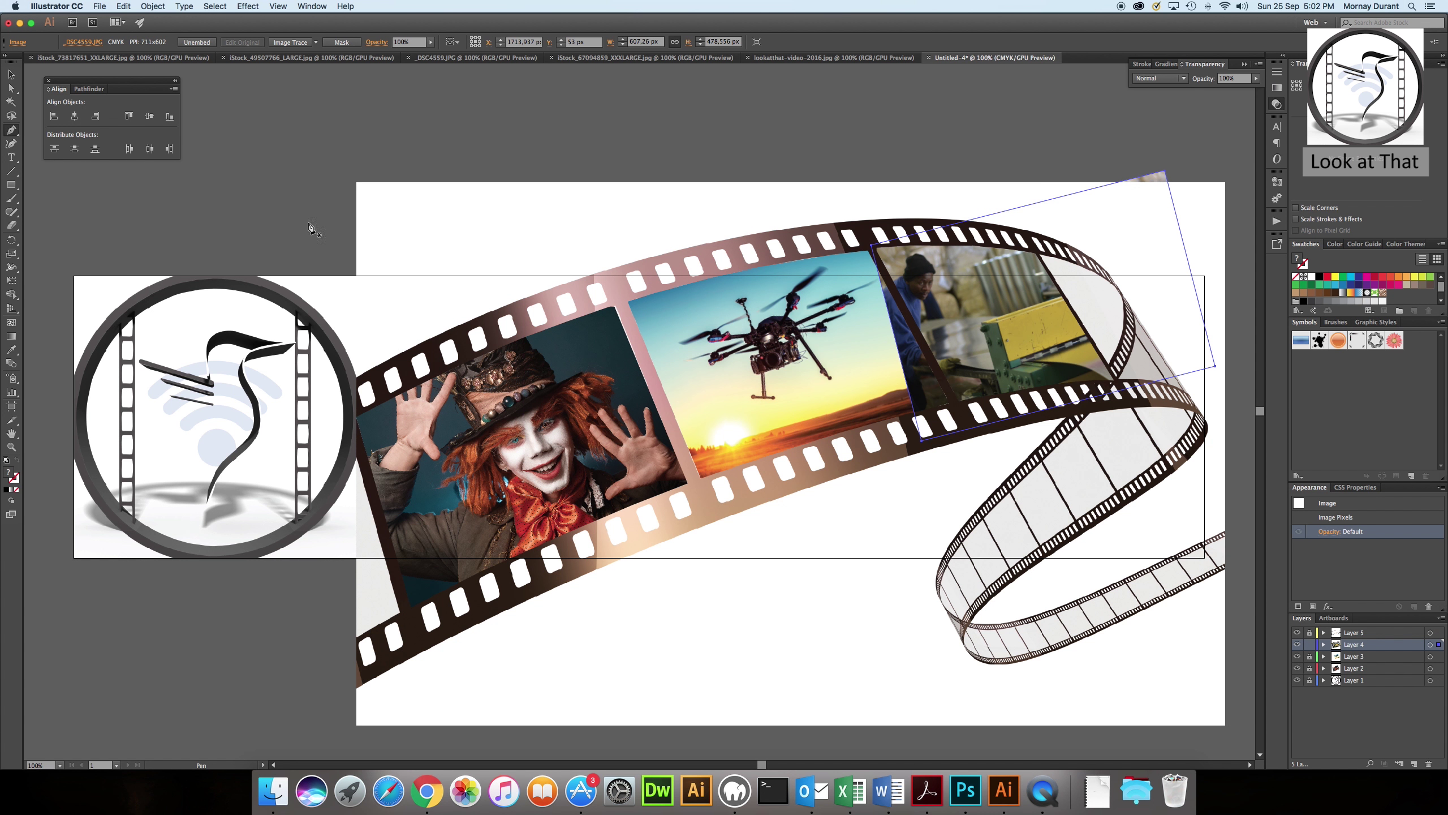
click(875, 248)
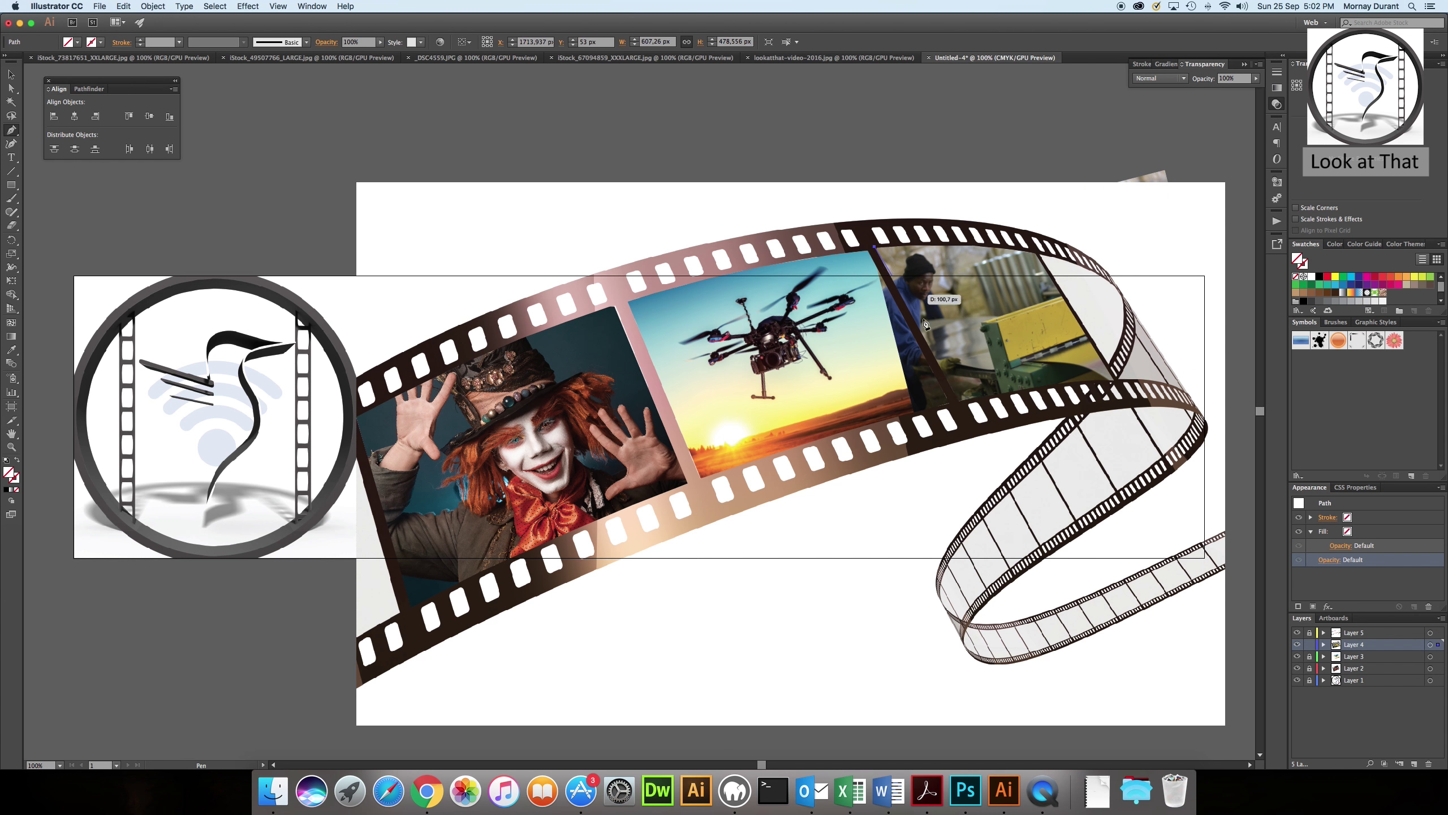
click(960, 404)
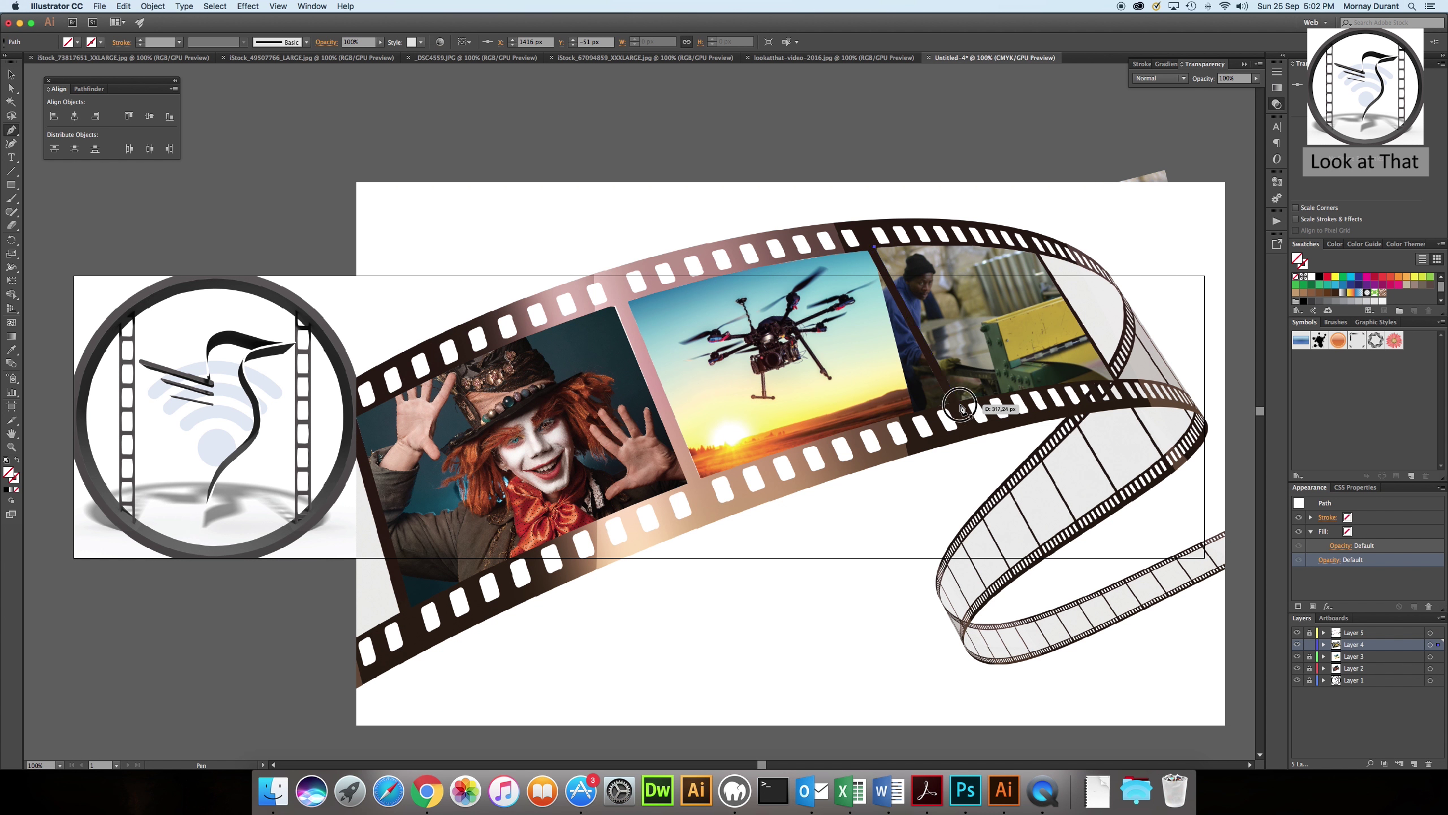
click(1044, 388)
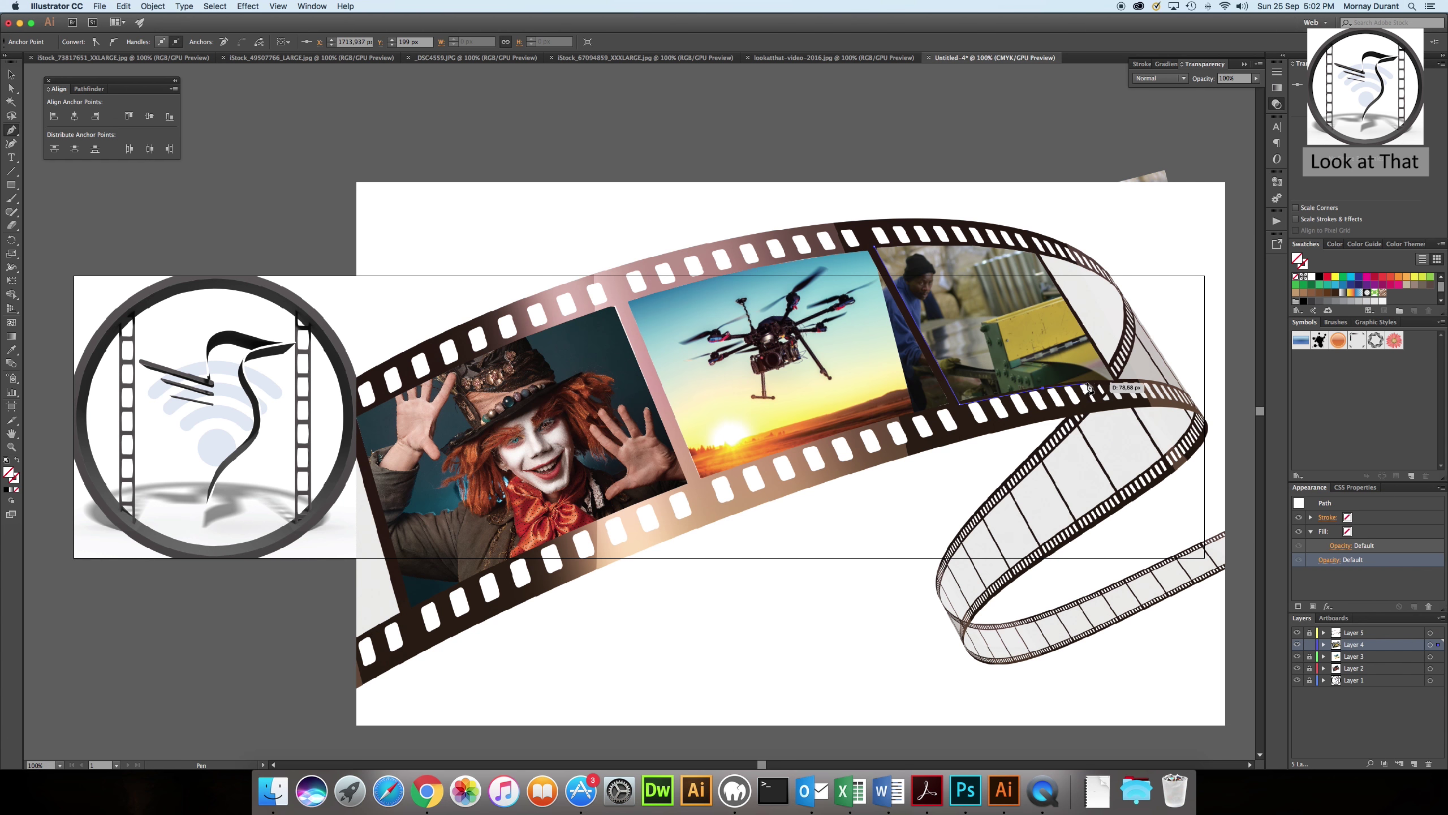
click(1116, 381)
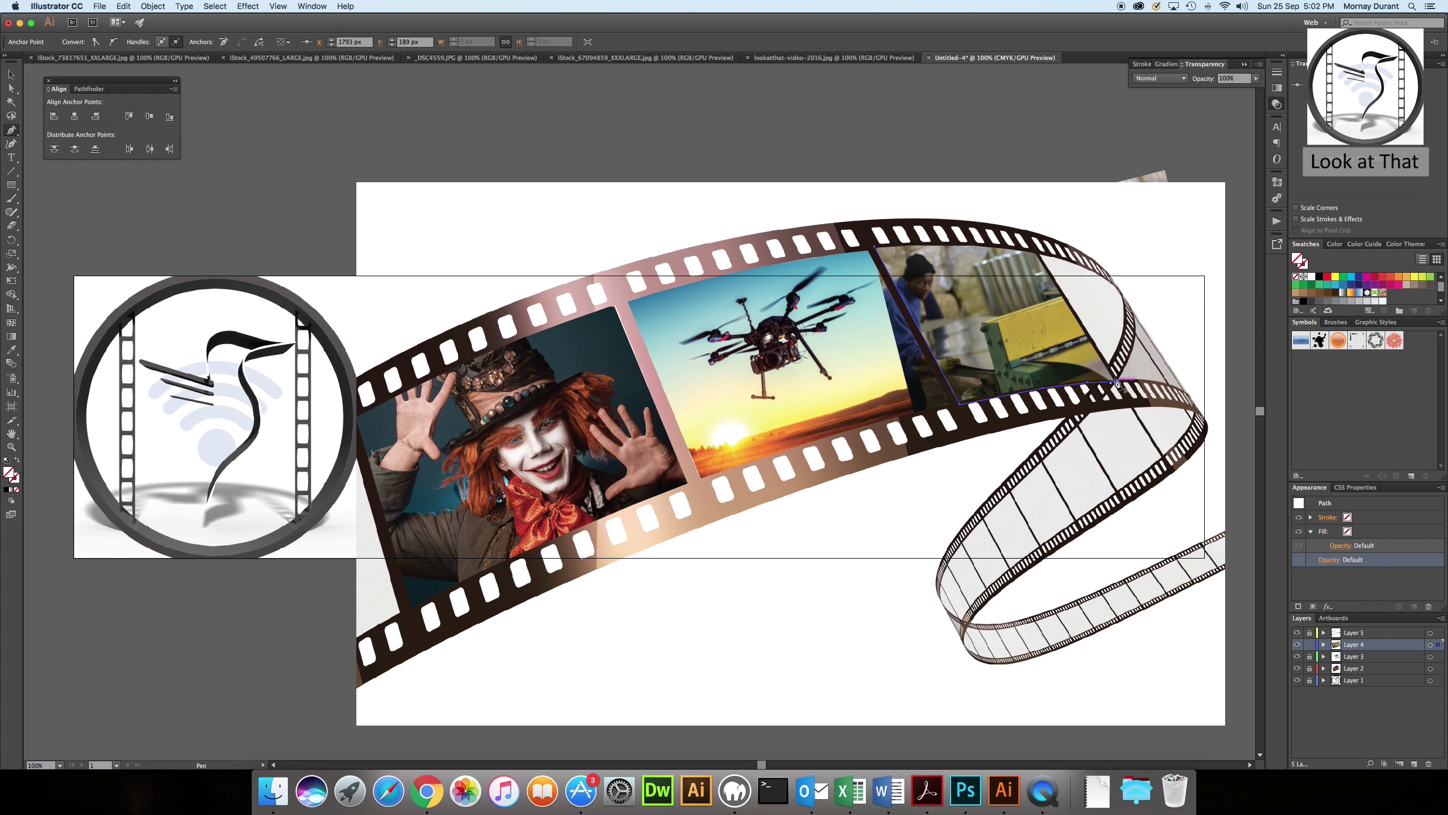
Continue the path up the right divider and back along the upper edge, close it, clip the workshop photo on Layer 4 with it, and deselect.
click(1037, 256)
click(983, 246)
click(924, 245)
click(876, 248)
click(1384, 765)
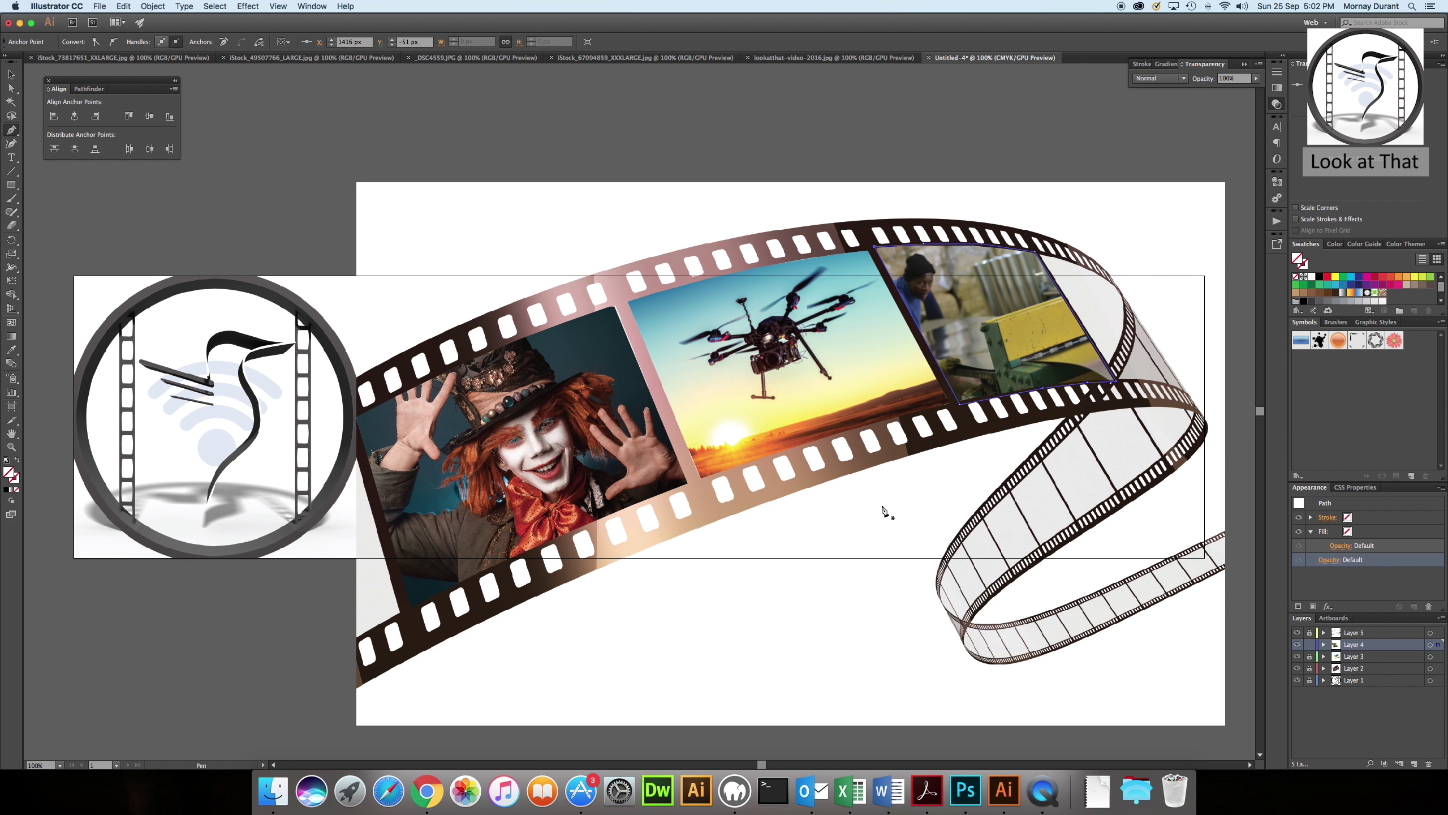
click(10, 74)
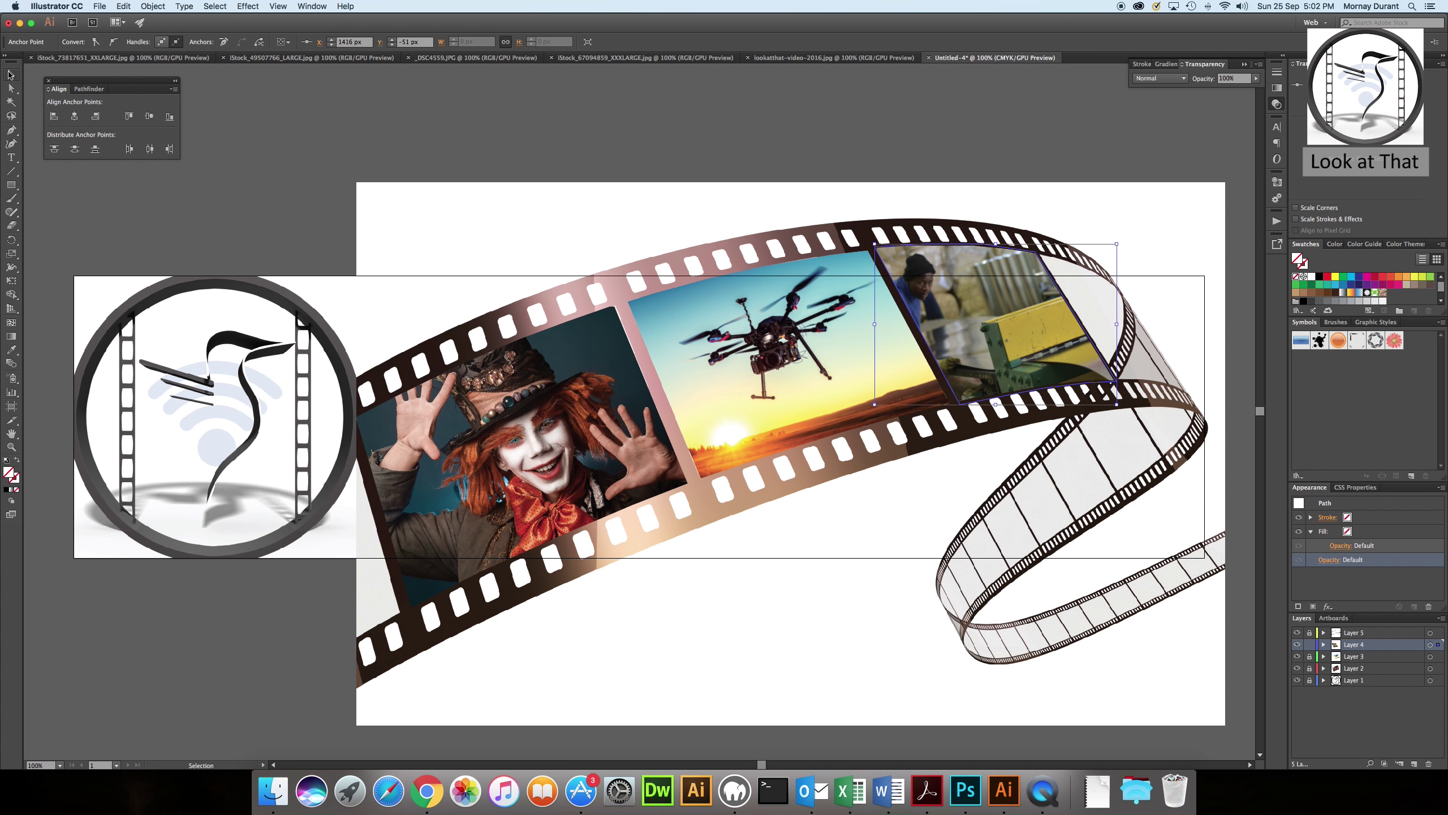
click(364, 127)
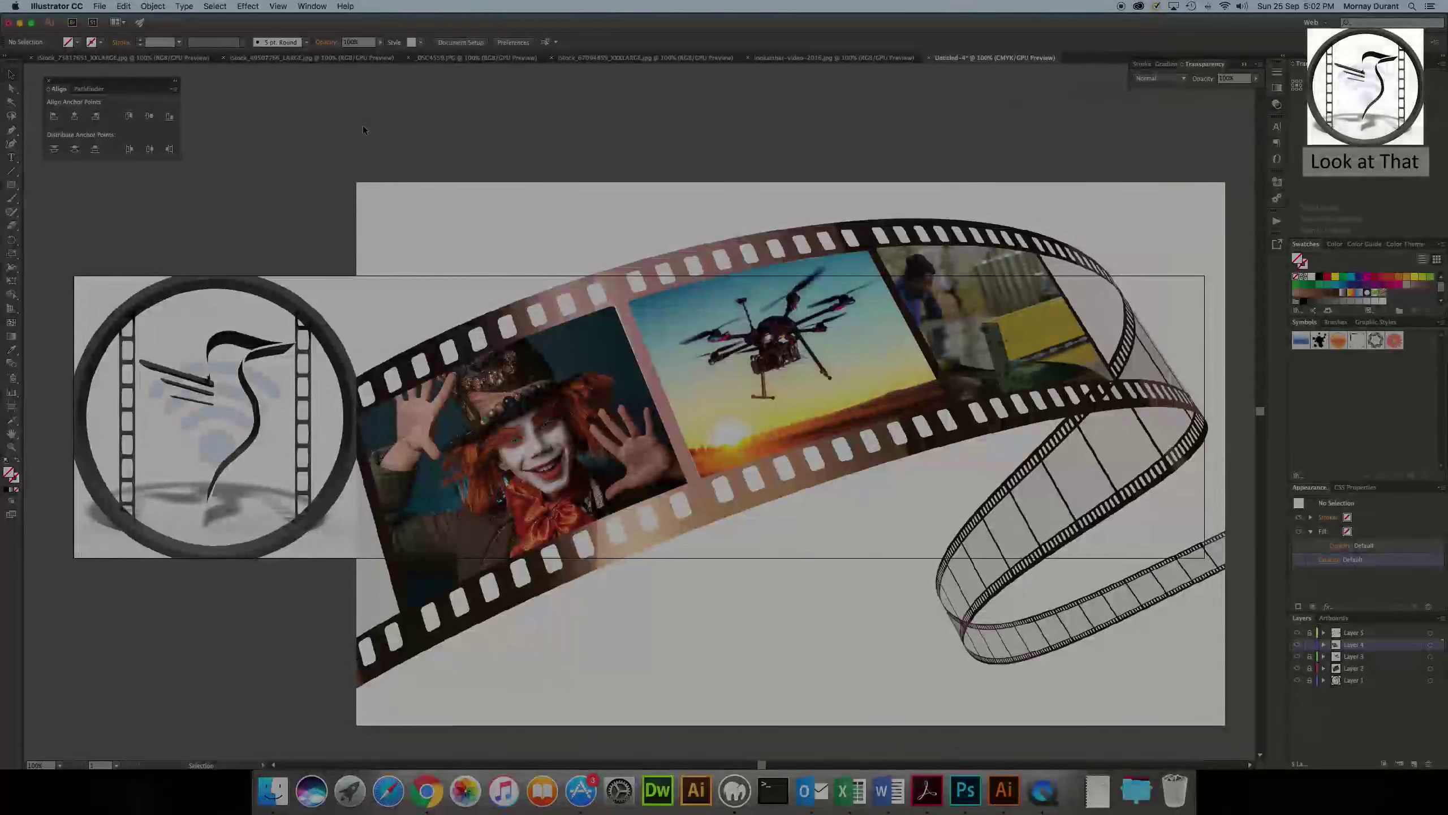